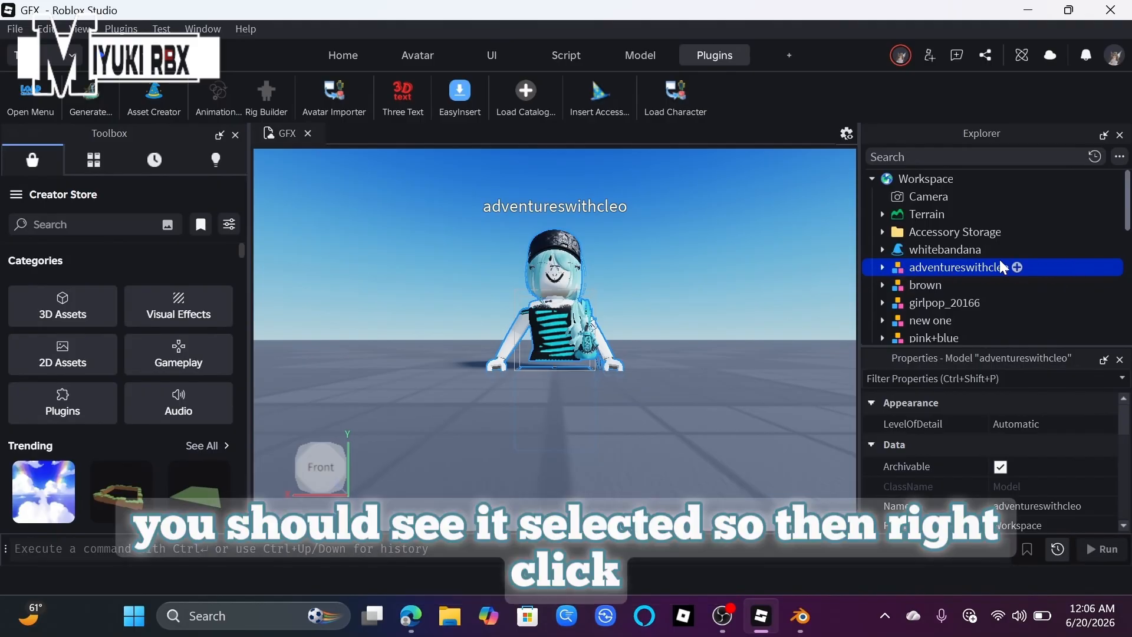
Step: Export the selected avatar model in OBJ format to the Documents folder as "new character.obj"
right_click(898, 266)
mouse_move(950, 349)
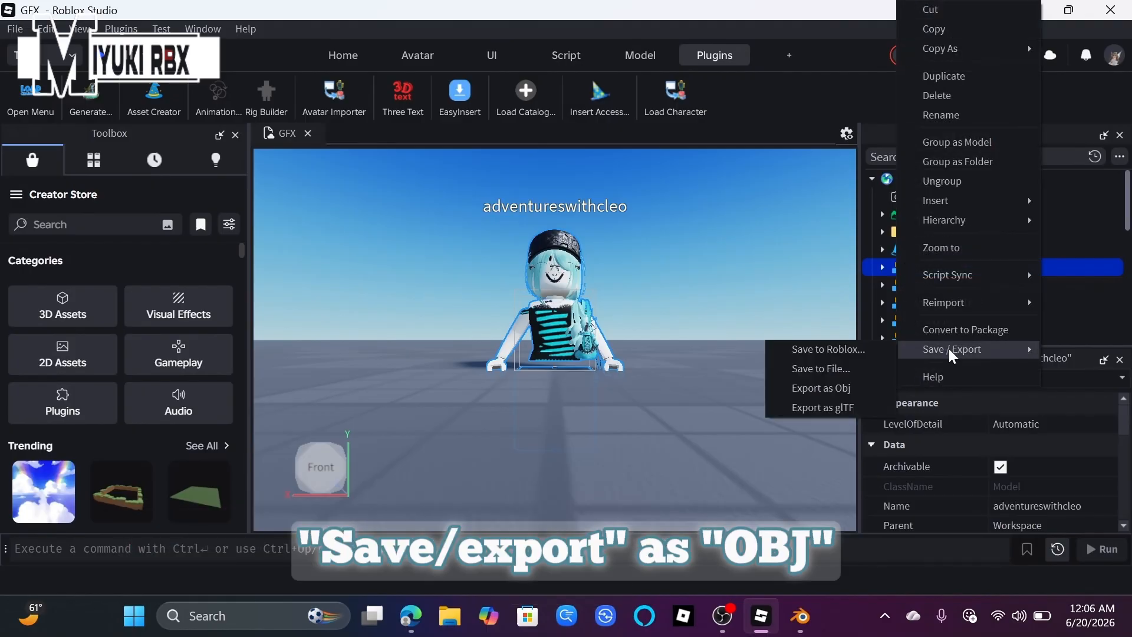
left_click(840, 388)
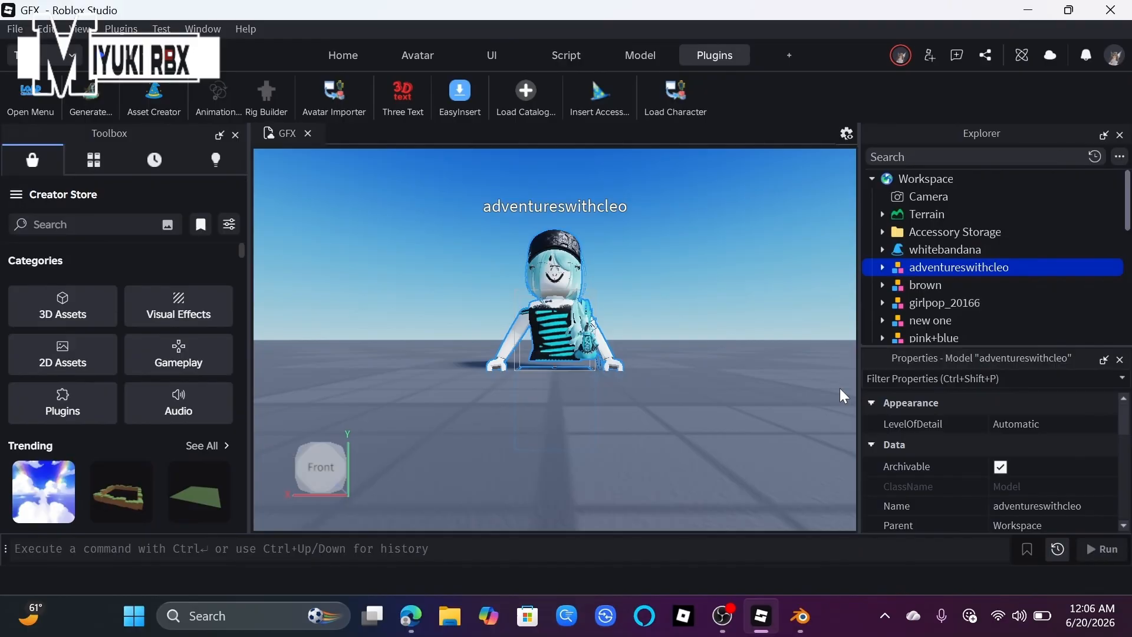
scroll(55, 154, "up", 3)
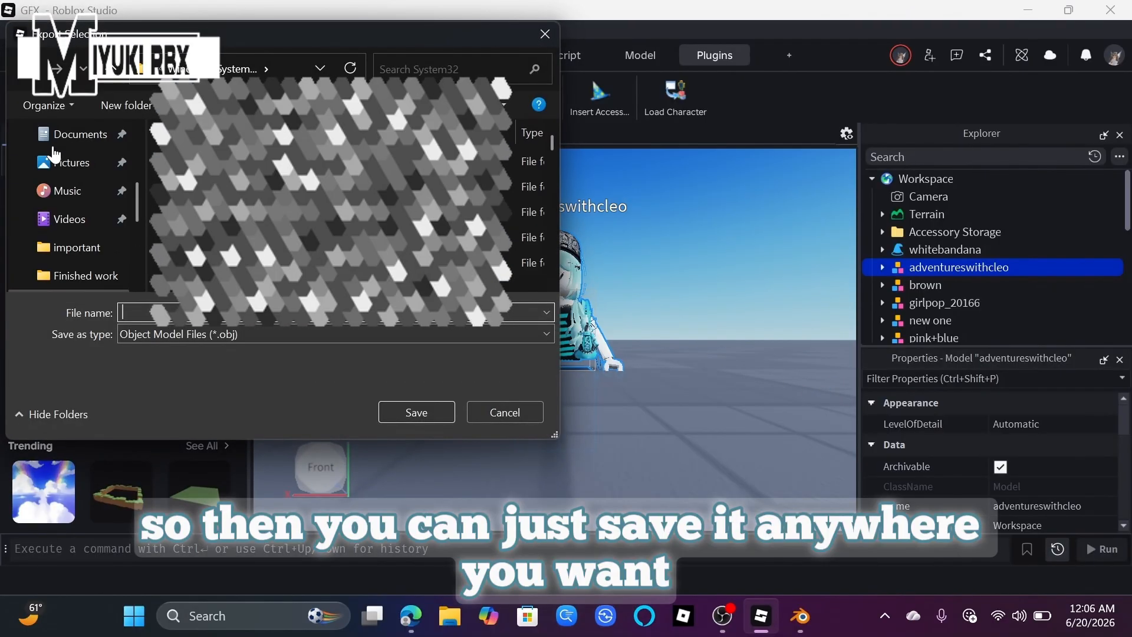
left_click(73, 135)
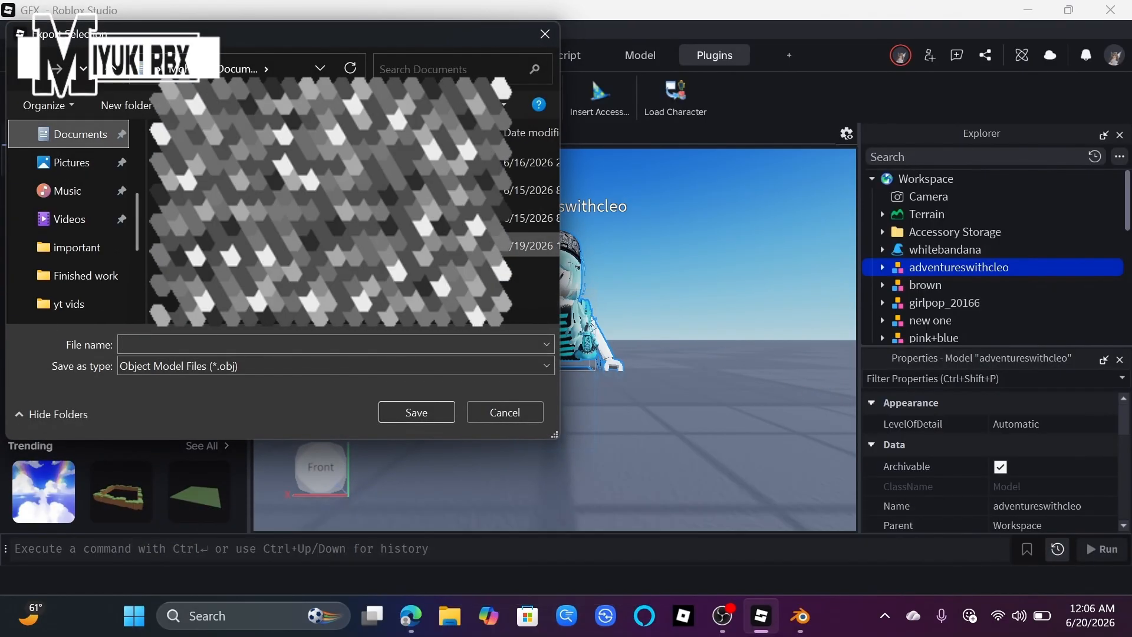
type("new character.obj")
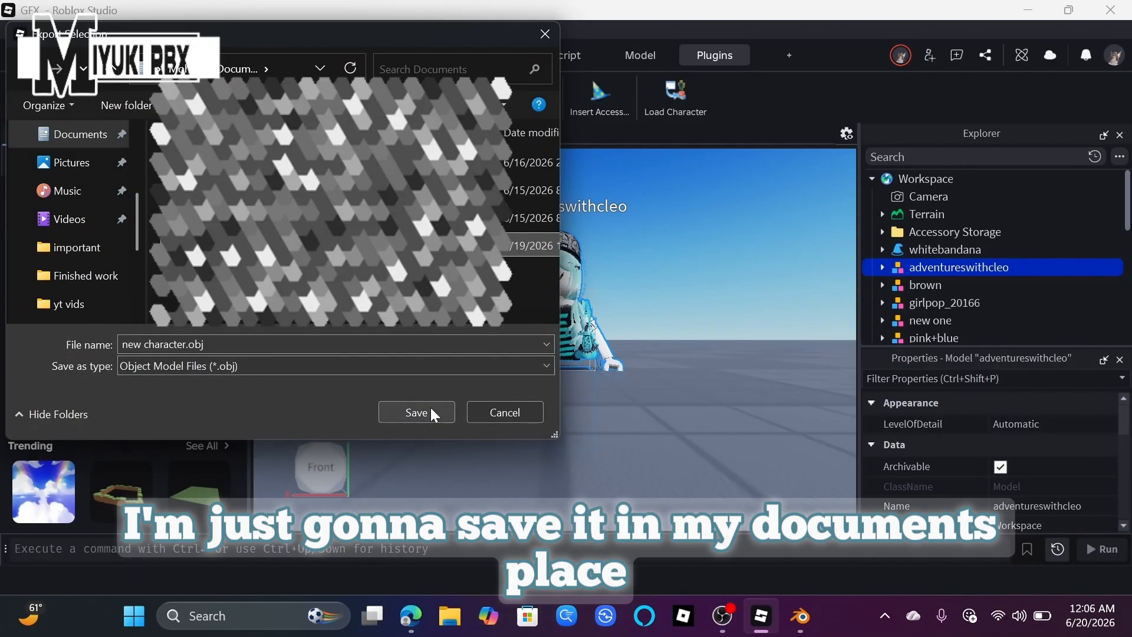
left_click(430, 411)
left_click(608, 313)
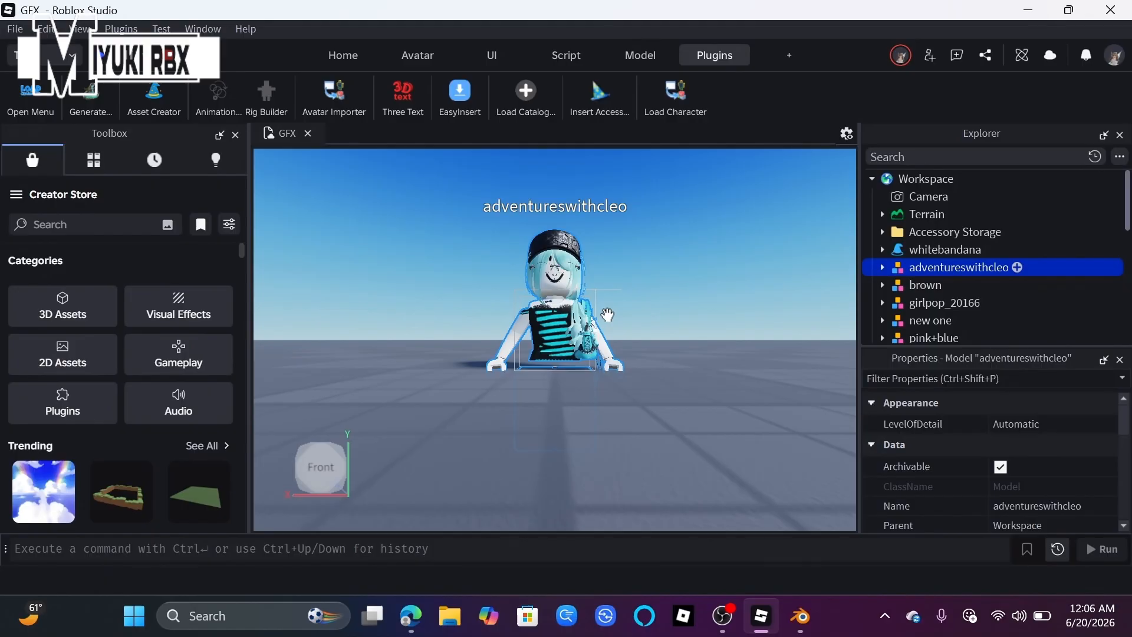
Step: Close Roblox Studio, switch to Blender and dismiss its splash screen
left_click(1114, 8)
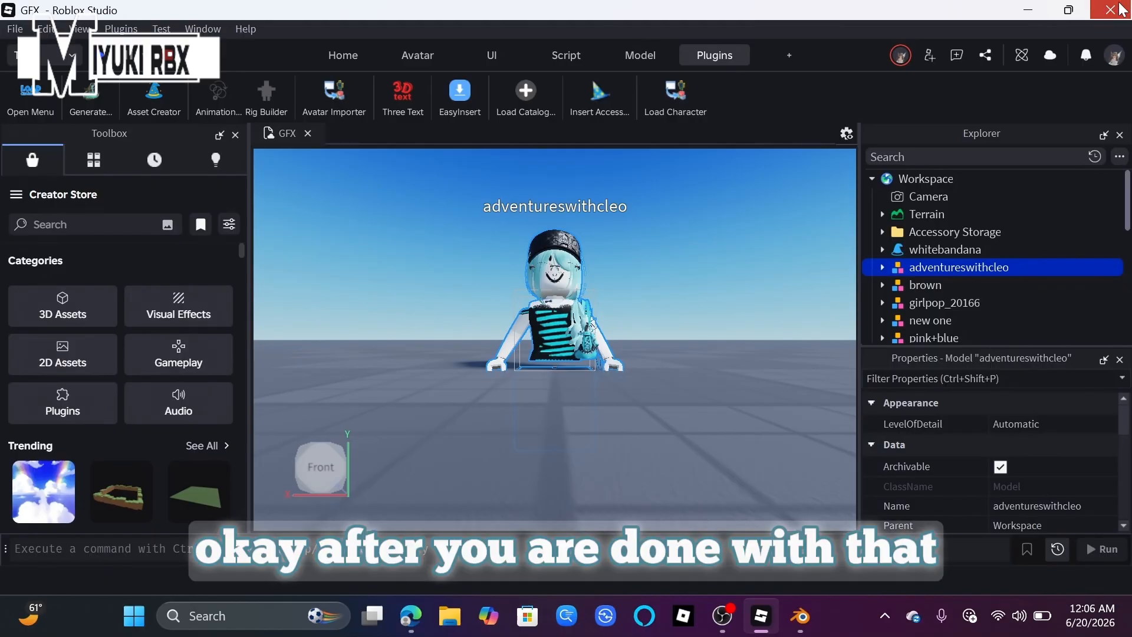
left_click(811, 625)
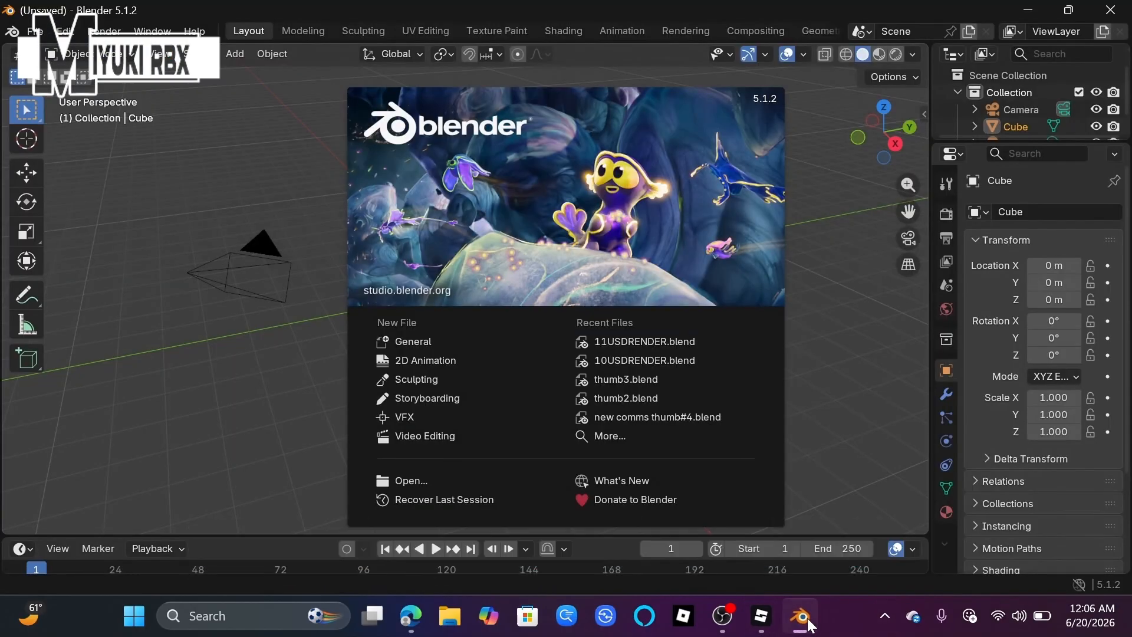
left_click(845, 397)
Step: Delete every default object in the scene, including the cube and the camera
middle_click_drag(618, 322, 617, 320)
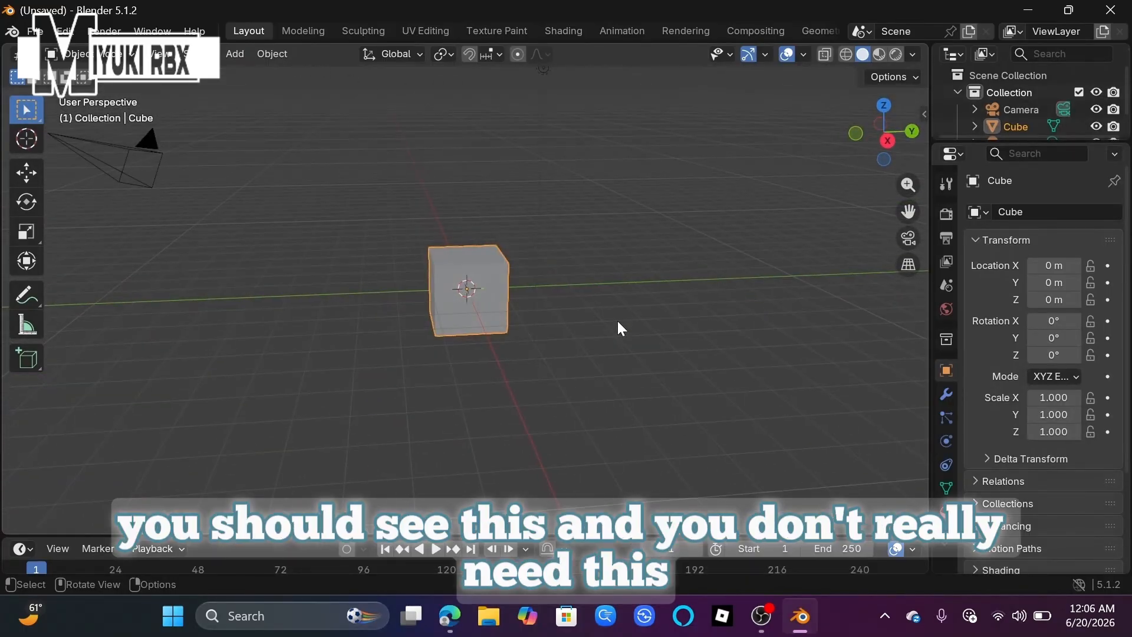
scroll(618, 322, "down", 1)
key("a")
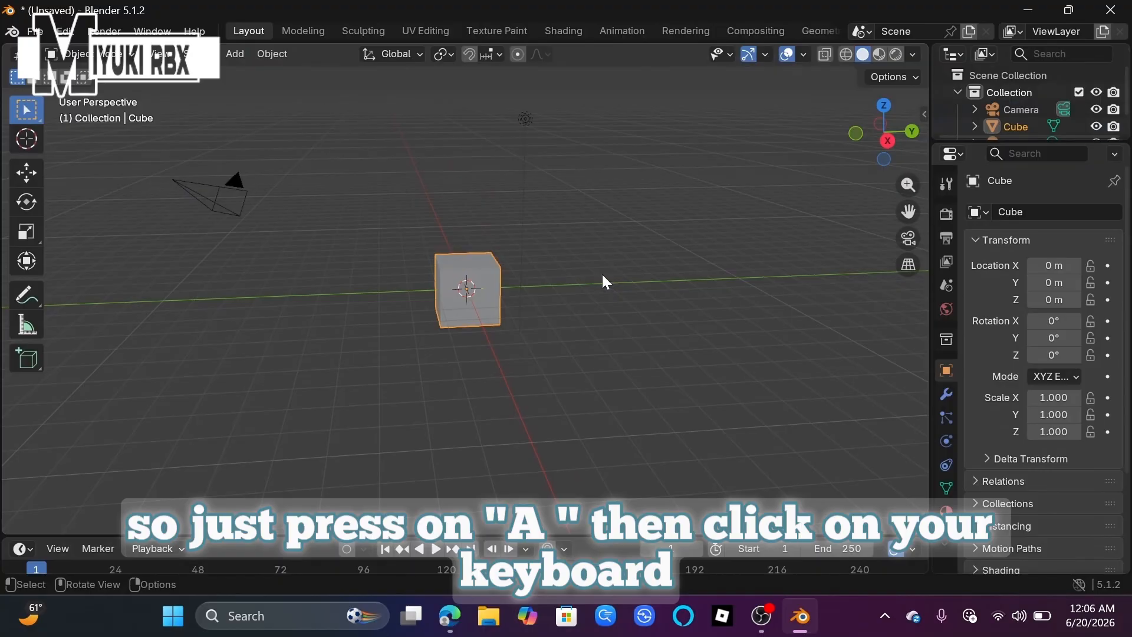
key("a")
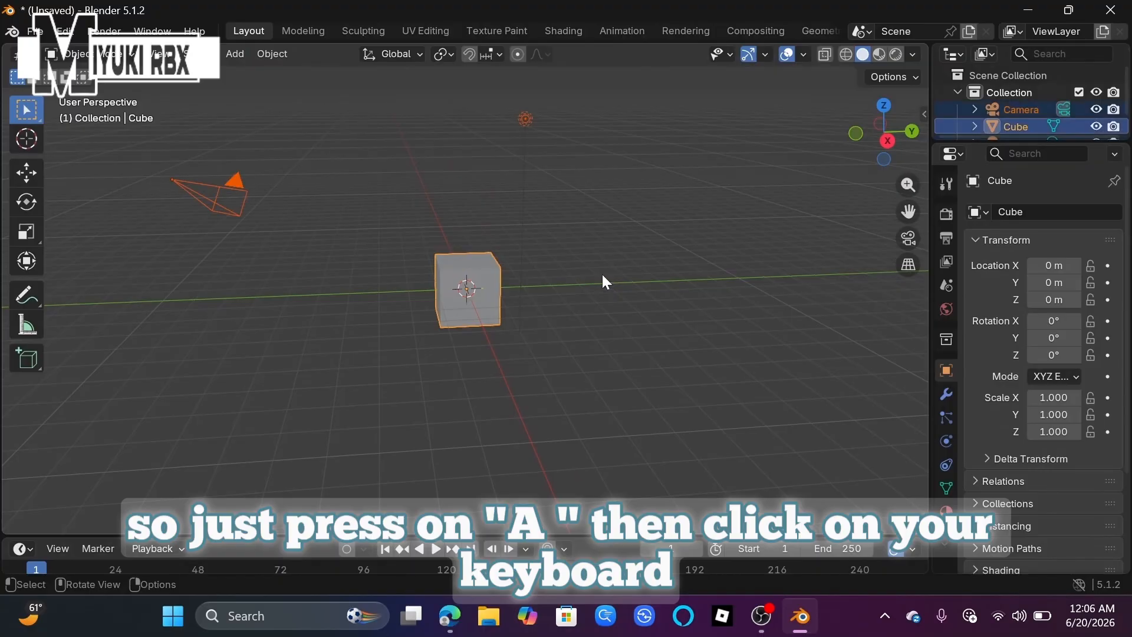
key("x")
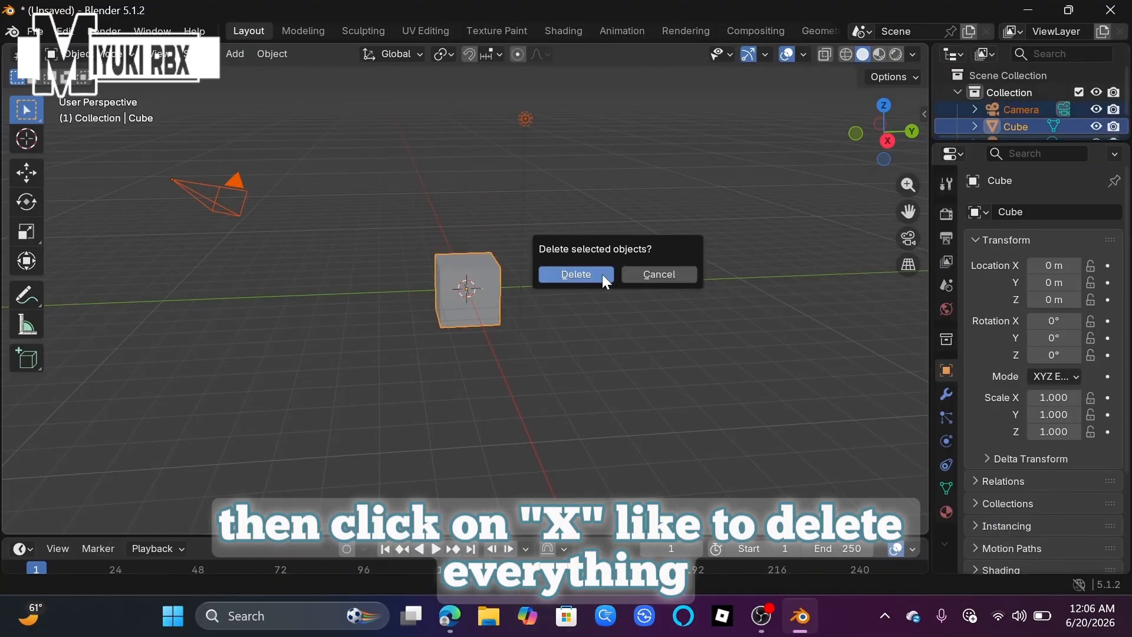
left_click(602, 275)
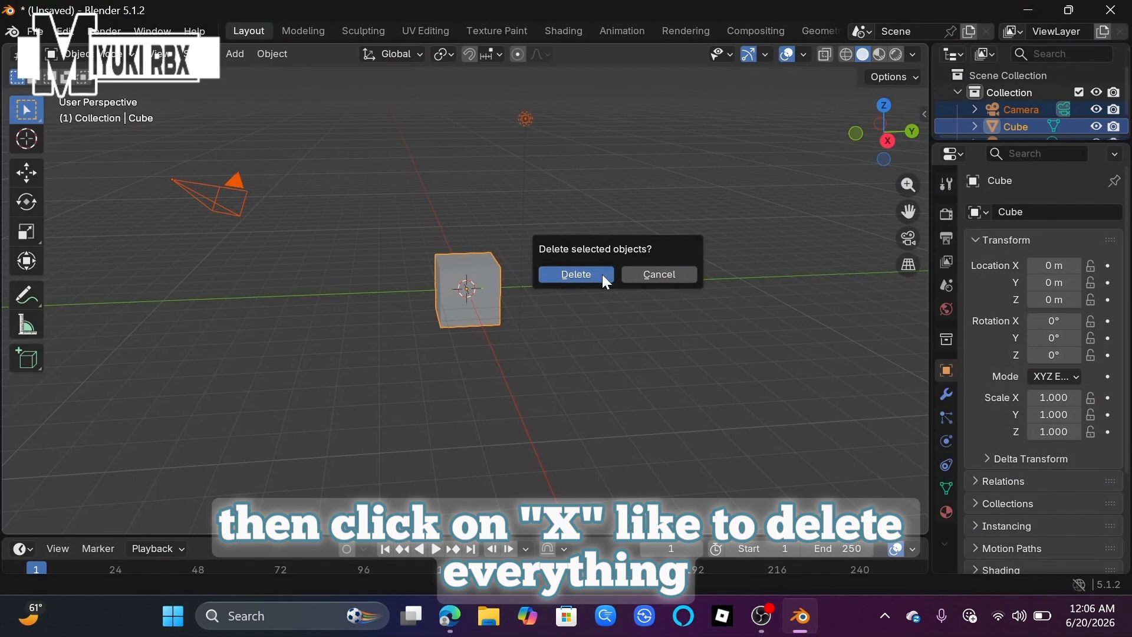
Step: Add the Starter Woman Rig to the empty scene from the Starter Rigs add-on
middle_click_drag(602, 274, 603, 276)
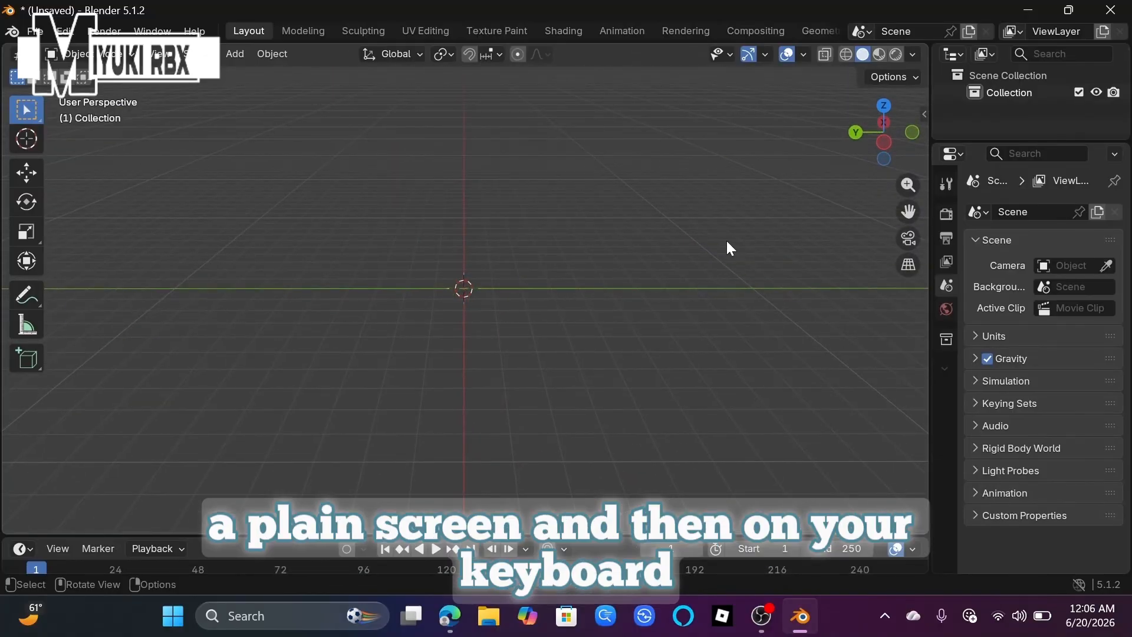
key("n")
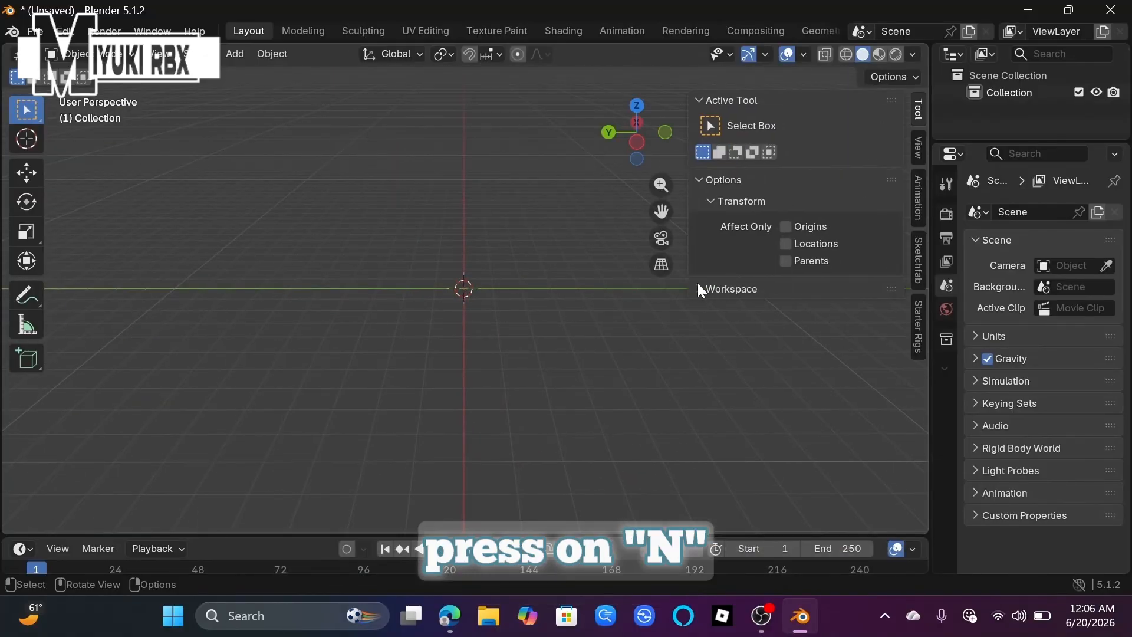
left_click(918, 311)
left_click(783, 126)
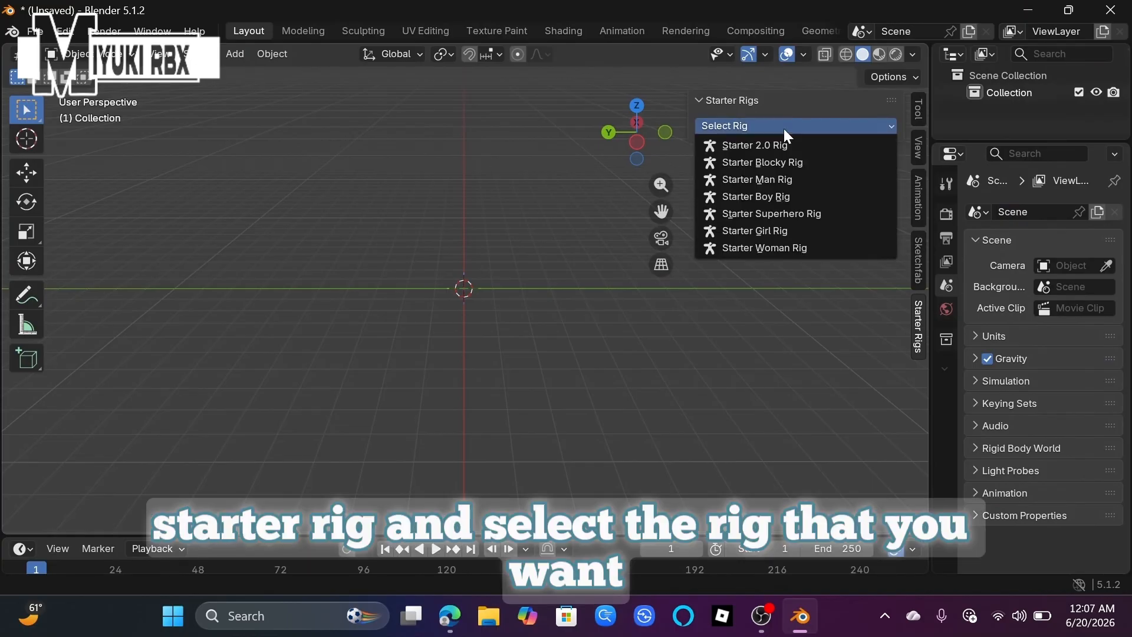
left_click(773, 250)
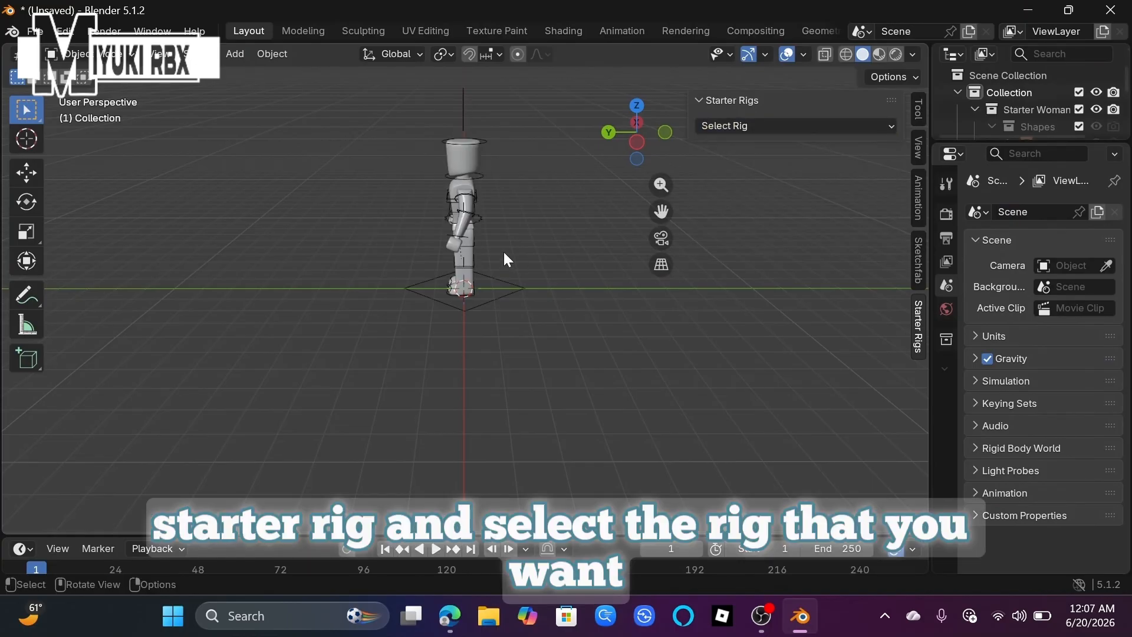
Step: Hide the sidebar and examine the rig from the front and the side
middle_click_drag(505, 252, 607, 253)
scroll(504, 253, "up", 3)
scroll(504, 252, "down", 2)
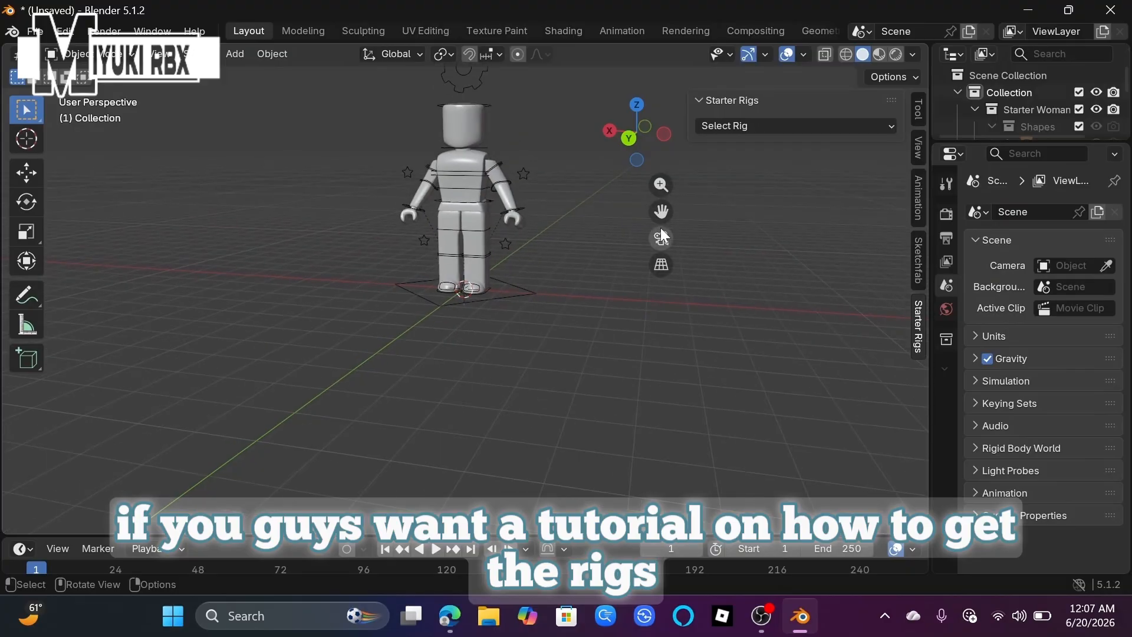
left_click_drag(661, 211, 695, 258)
middle_click_drag(465, 274, 500, 274)
scroll(465, 274, "up", 2)
left_click_drag(661, 211, 616, 244)
key("n")
scroll(521, 182, "right", 10)
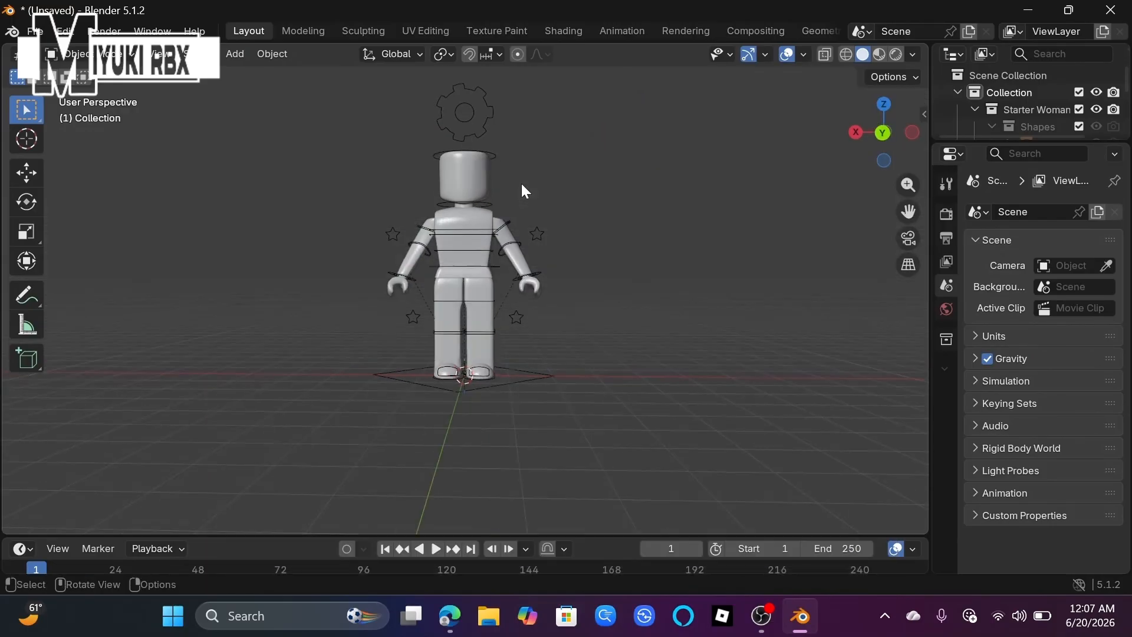
scroll(521, 182, "right", 10)
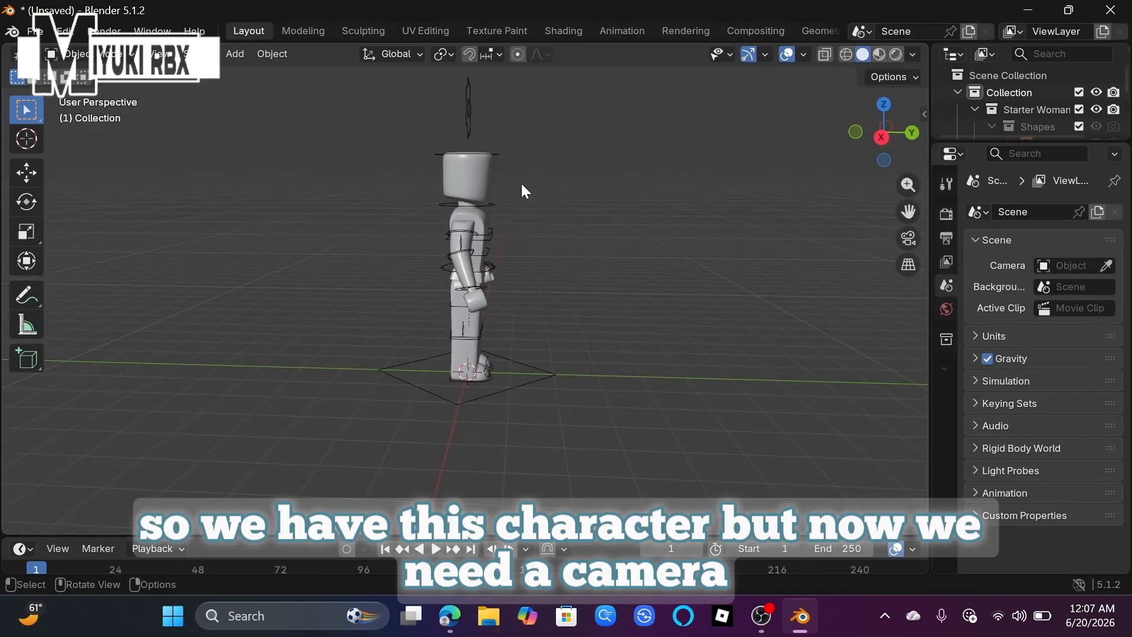
Step: Add a camera to the scene and switch the viewport to the camera view
left_click(234, 53)
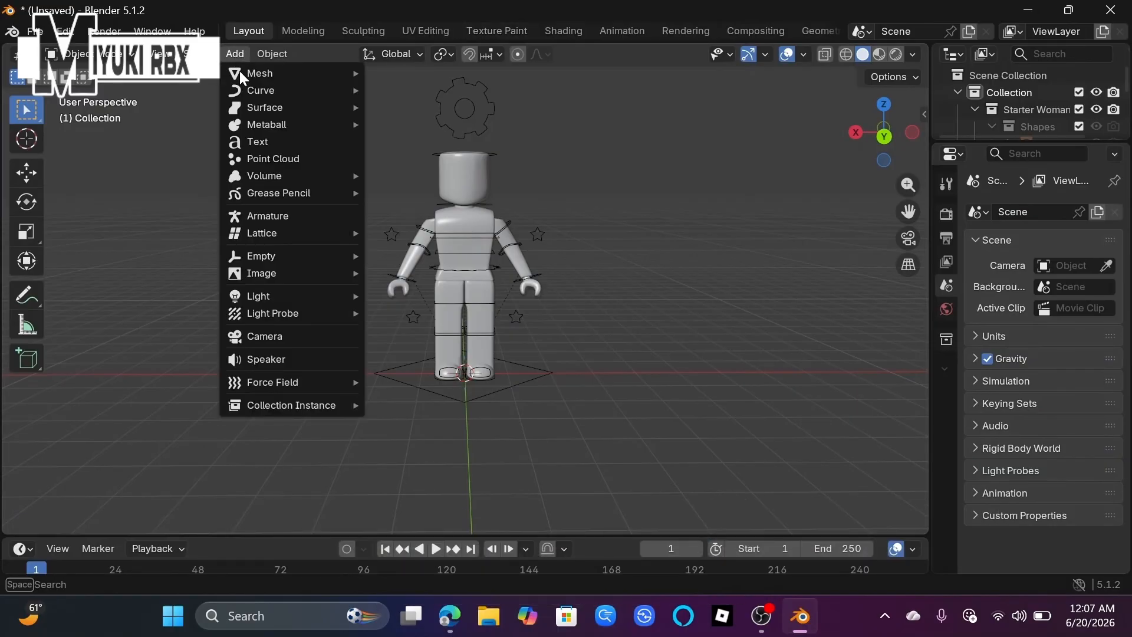
left_click(271, 336)
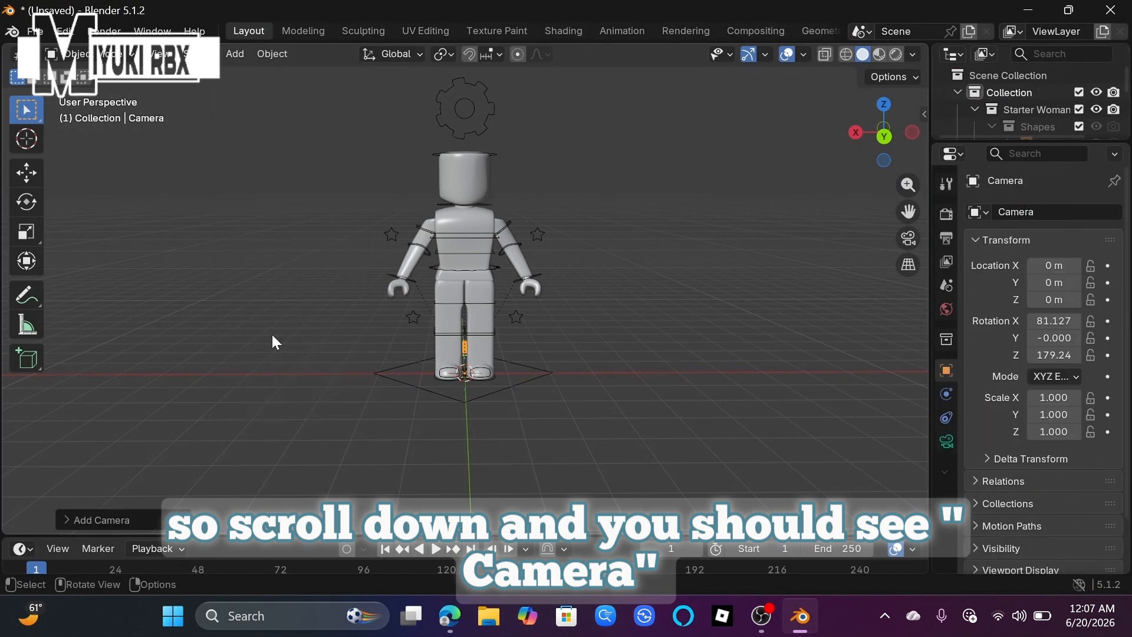
left_click(909, 239)
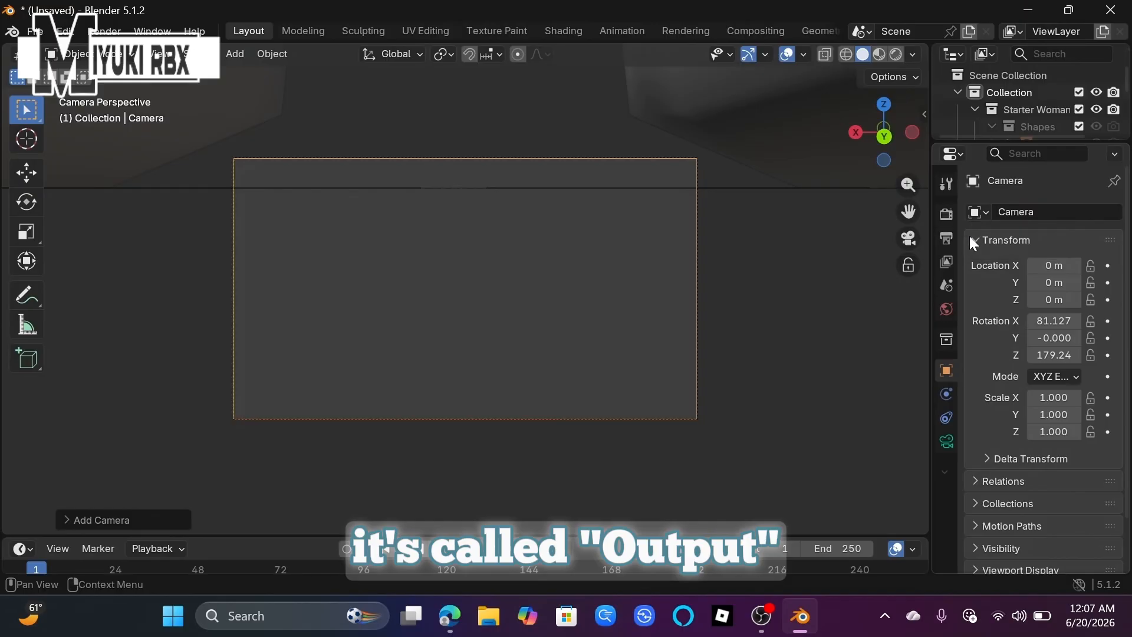
Step: Set the output resolution to 1000 px in both X and Y
left_click(945, 238)
left_click(1073, 234)
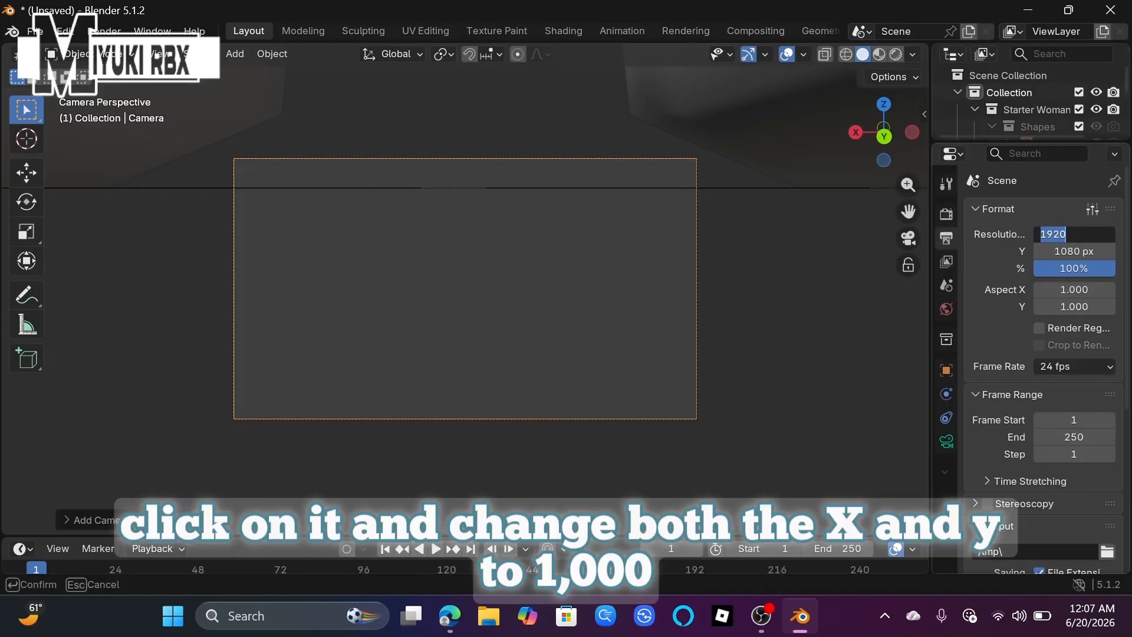
type("1000")
key("Tab")
type("1")
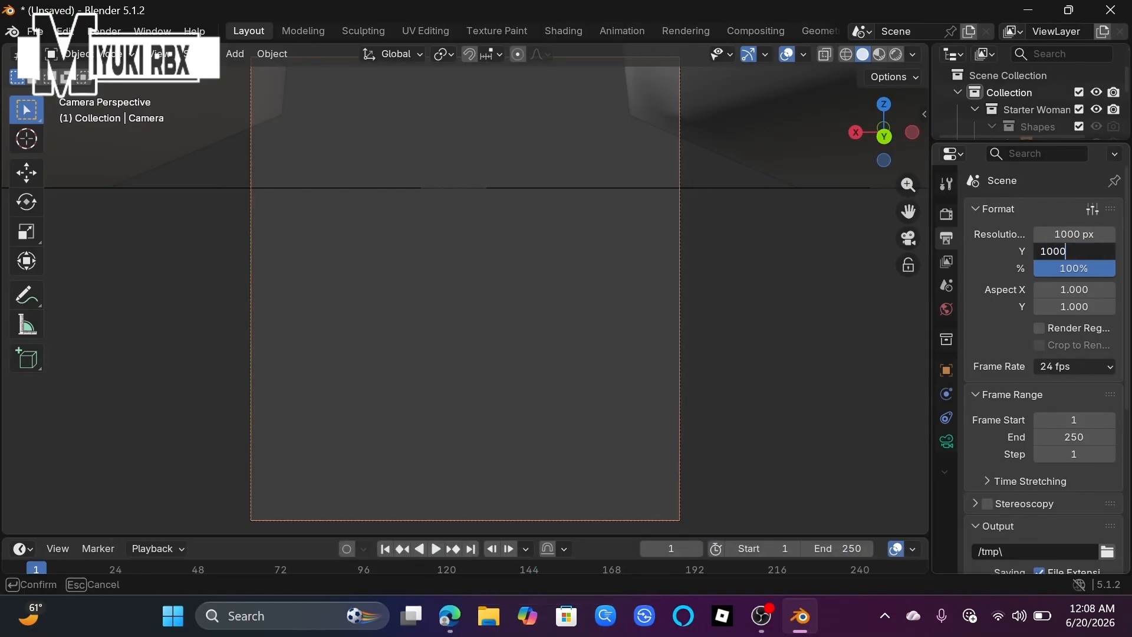
key("Return")
Step: Move the camera back from the rig with Walk Navigation until the full body fills the square frame
left_click_drag(908, 185, 908, 209)
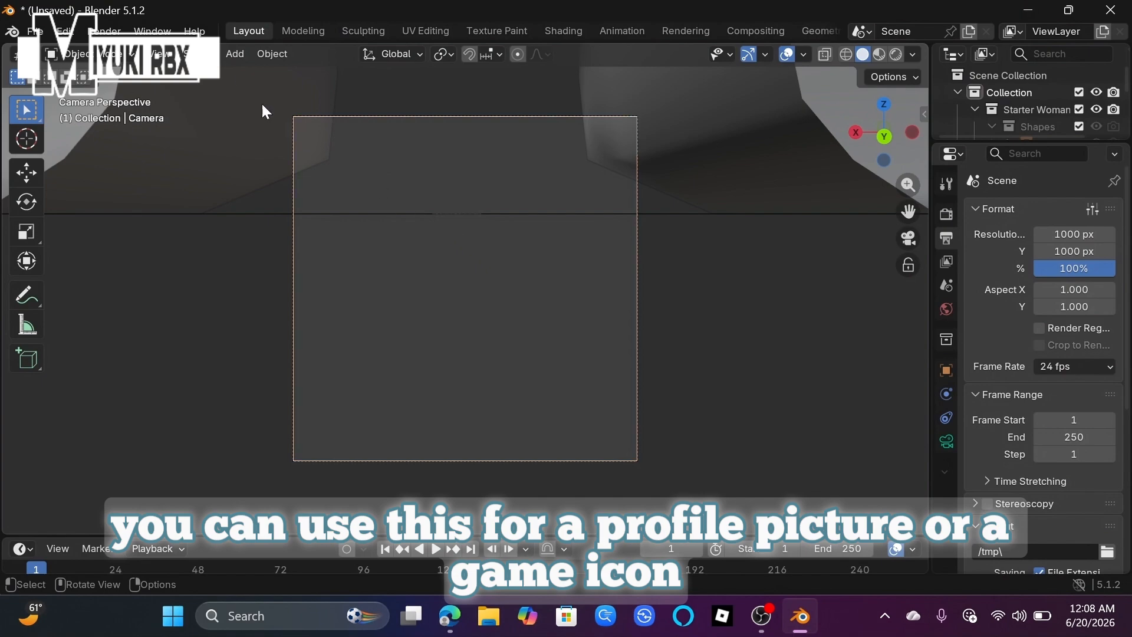
left_click(160, 53)
mouse_move(272, 295)
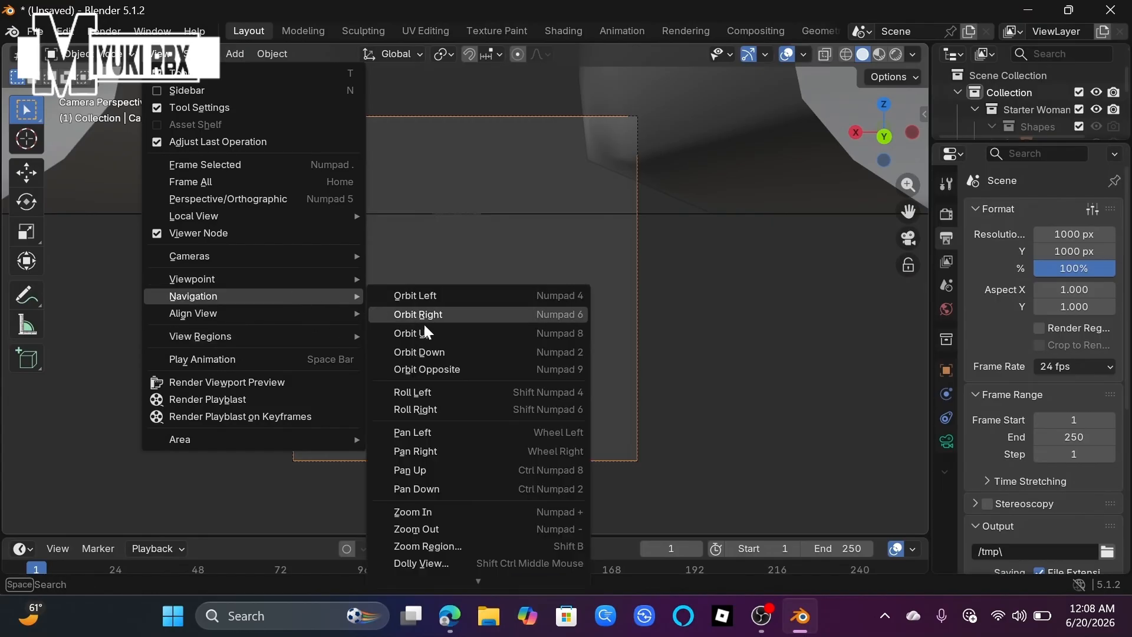
scroll(480, 455, "down", 3)
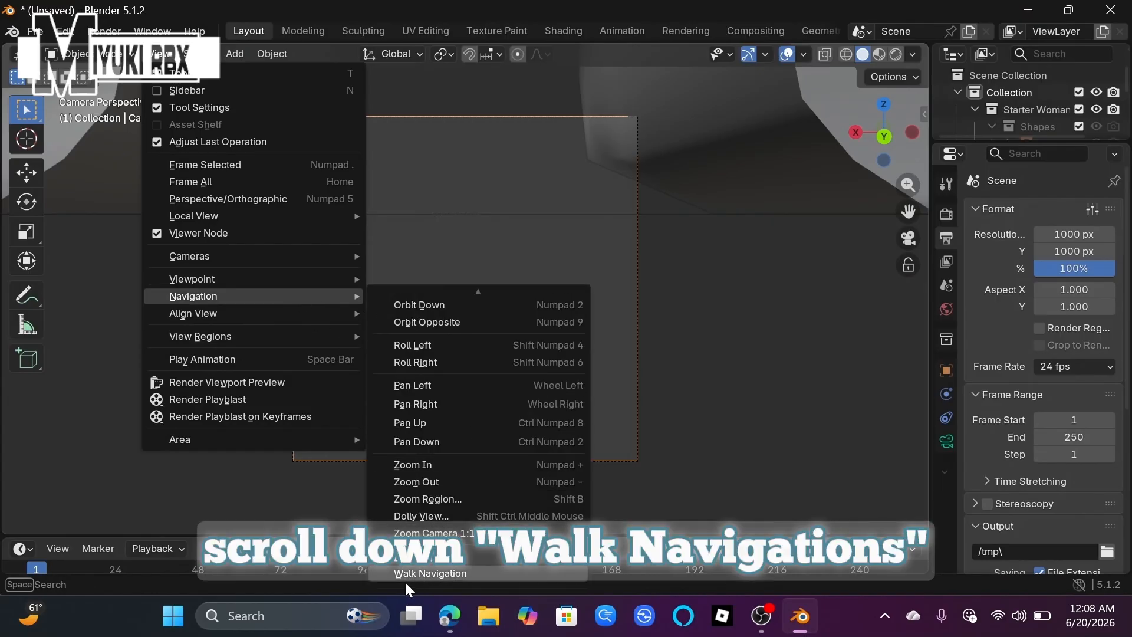
left_click(431, 574)
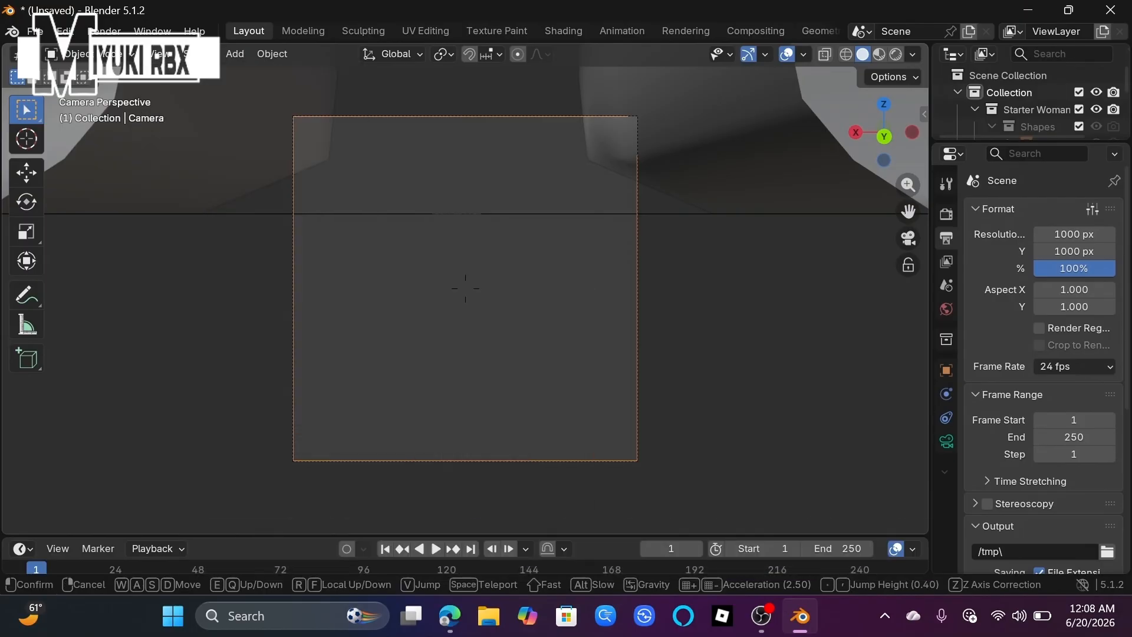
key("s")
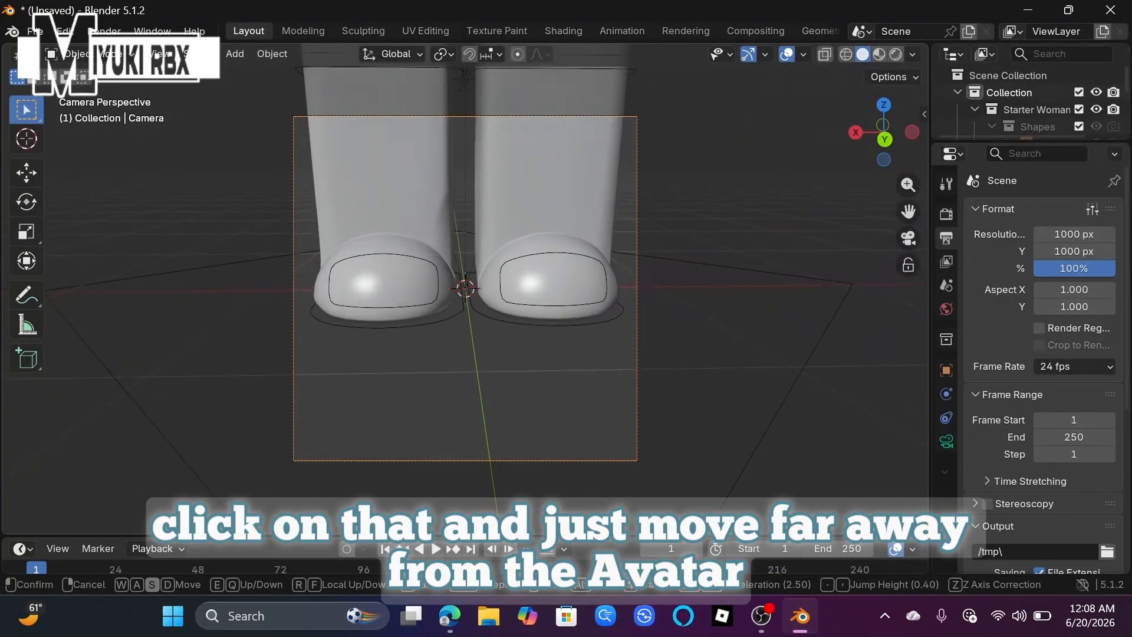
key("s")
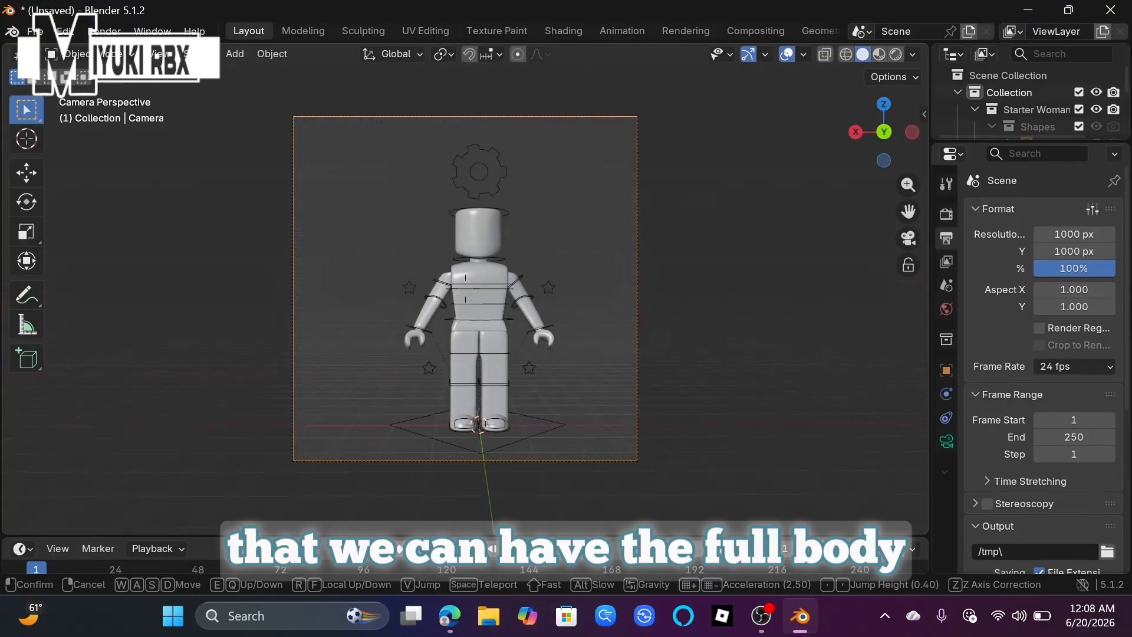
key("w")
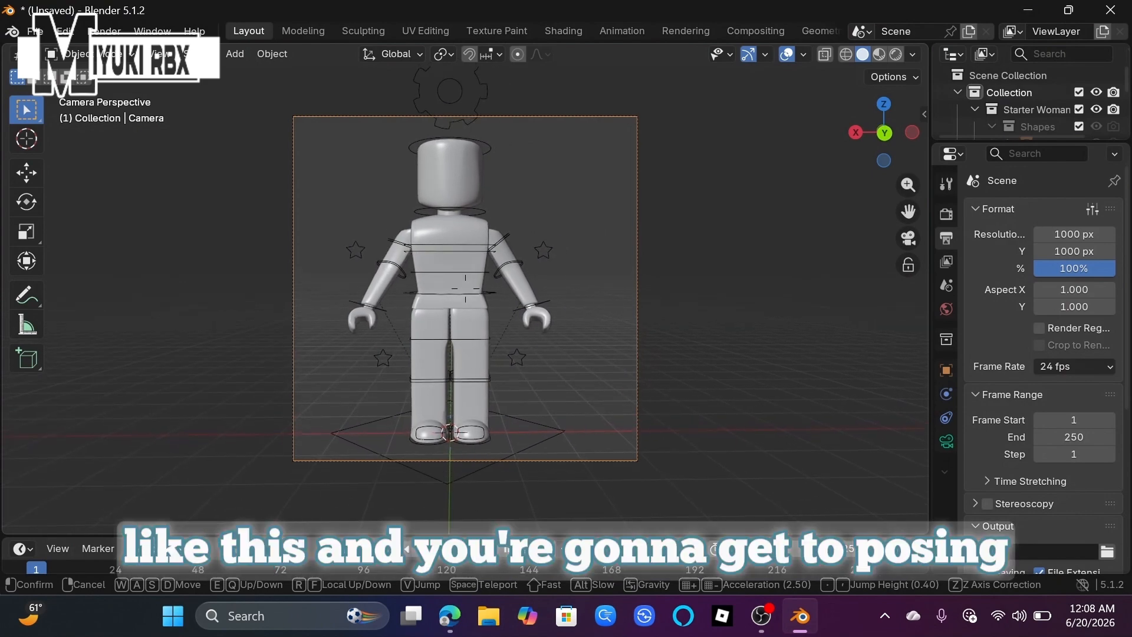
left_click(423, 229)
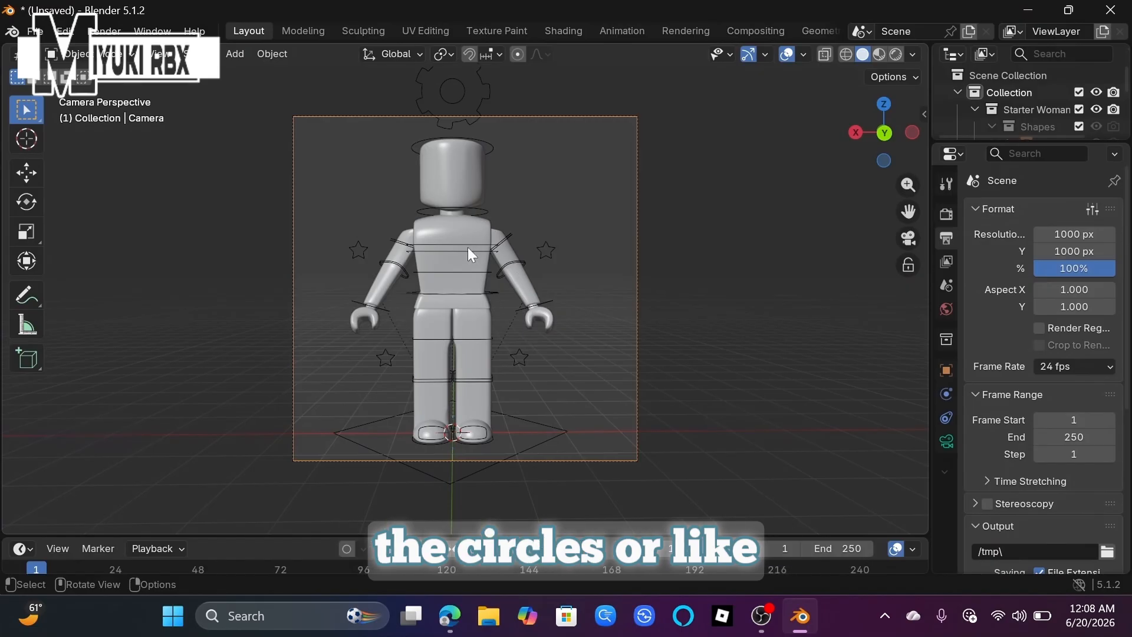
Step: Select the Starter Woman rig's armature and switch it to Pose Mode
left_click(546, 251)
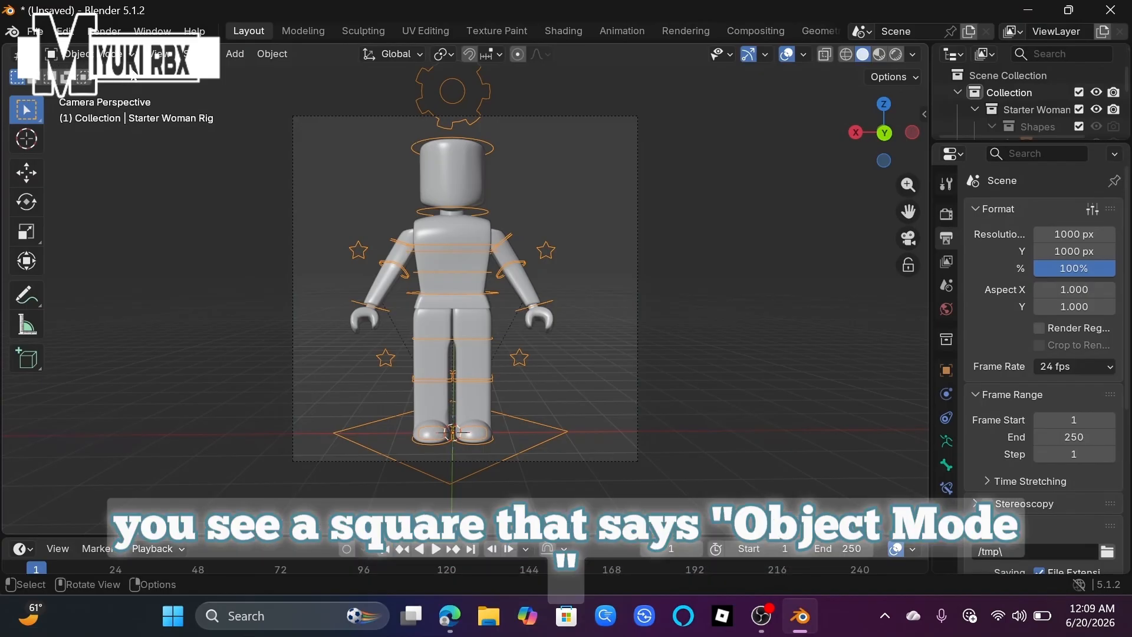
left_click(109, 54)
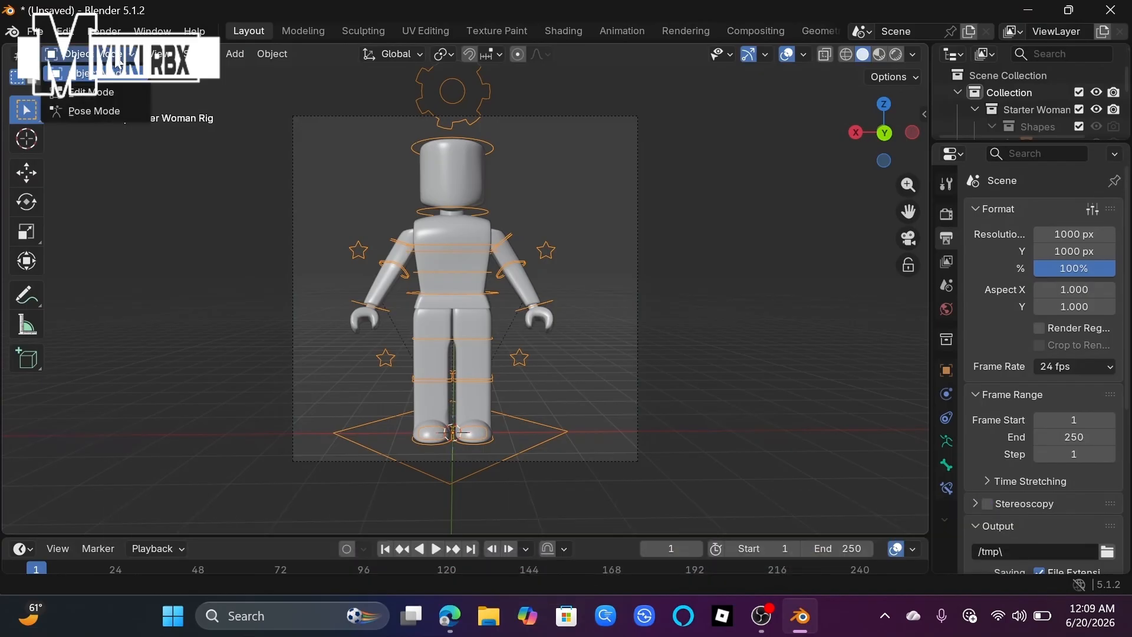
left_click(94, 111)
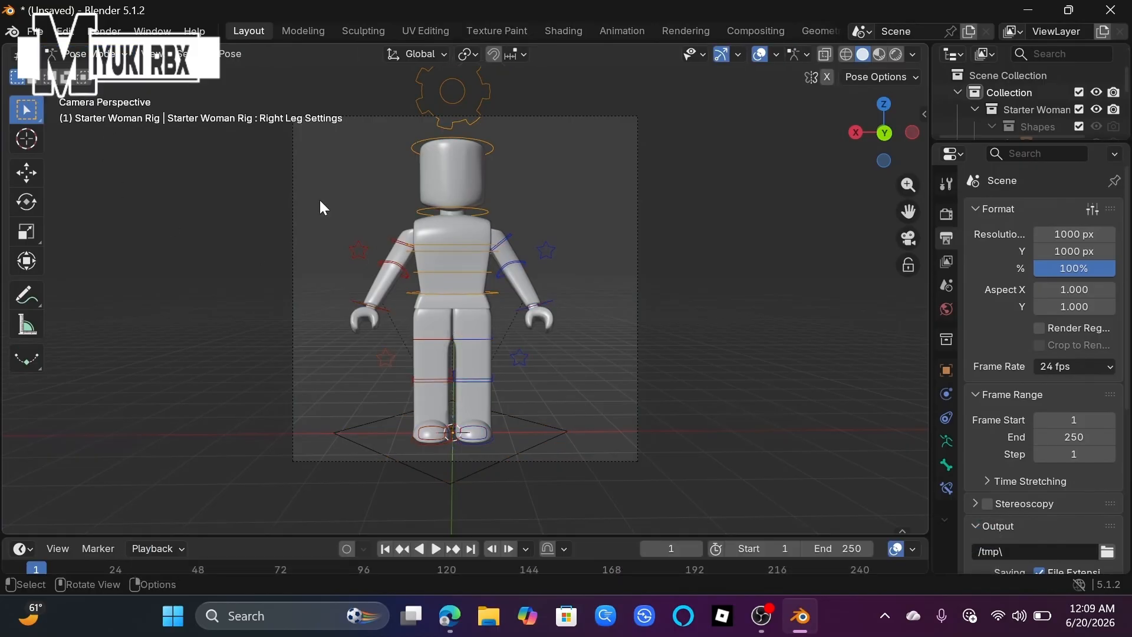
Step: Activate the Rotate tool and bend the rig's left lower arm forward at the elbow about the X axis
scroll(319, 200, "left", 10)
scroll(320, 198, "left", 10)
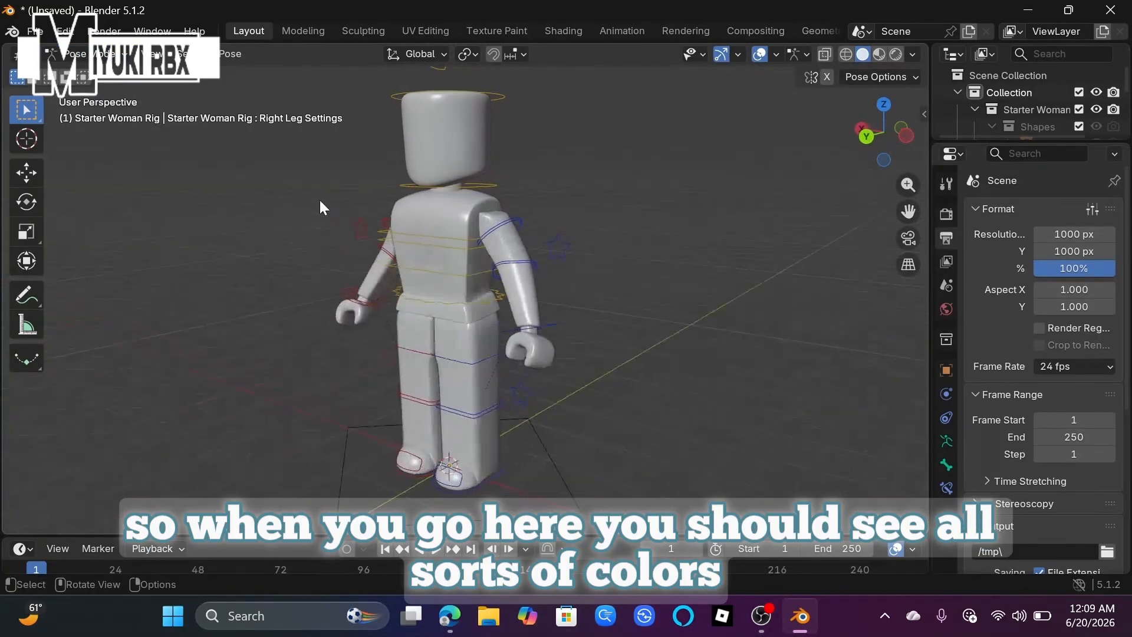
scroll(404, 306, "up", 4)
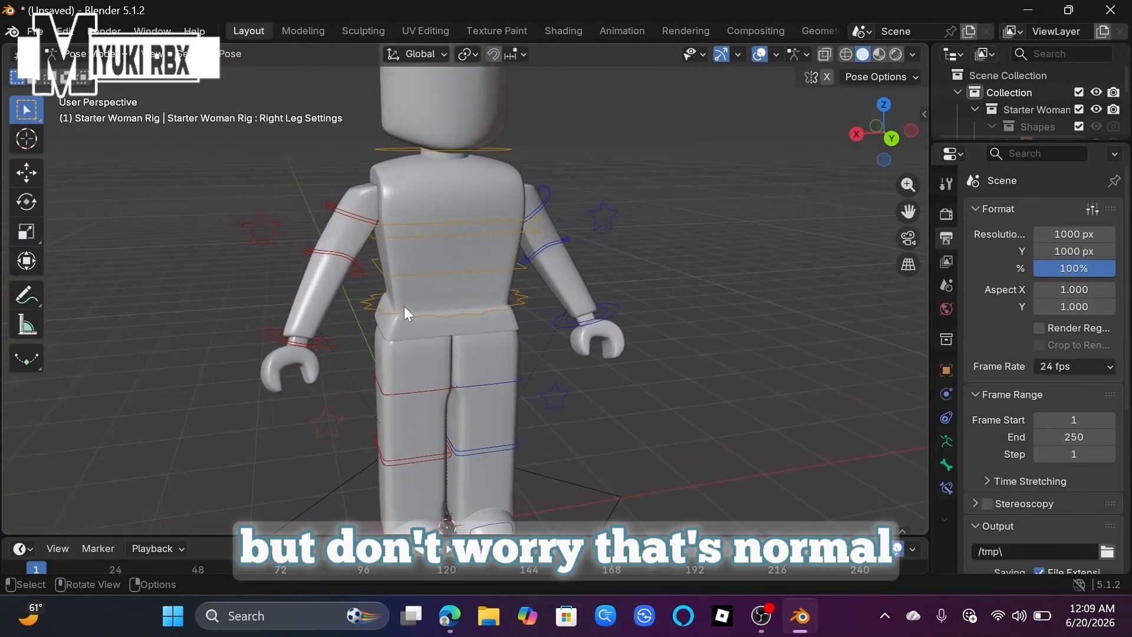
scroll(405, 306, "down", 2)
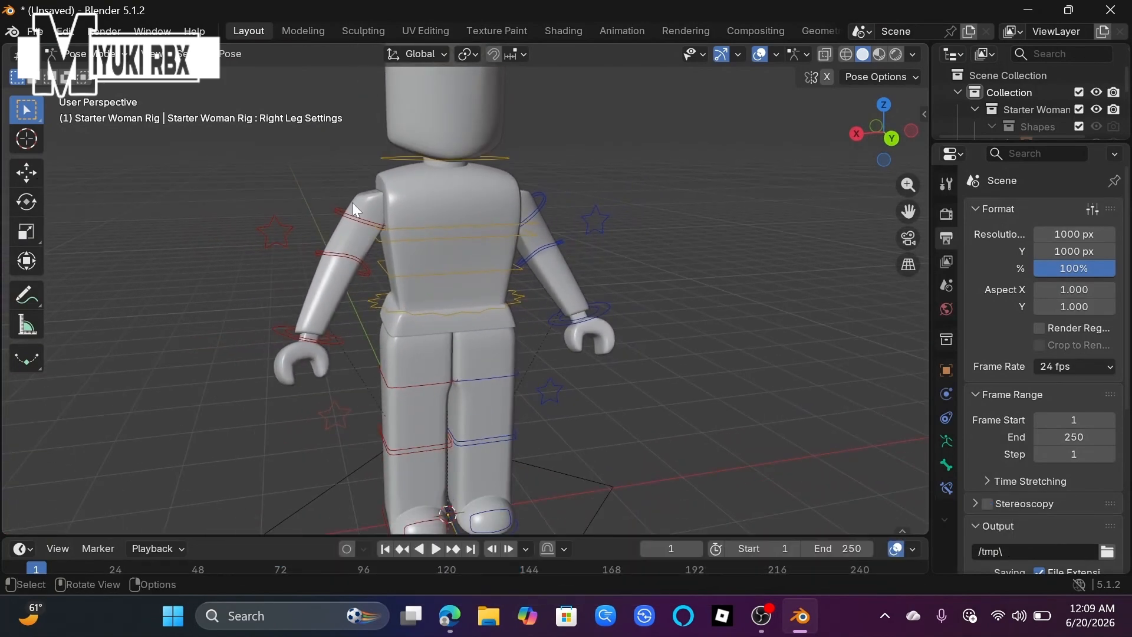
left_click(23, 203)
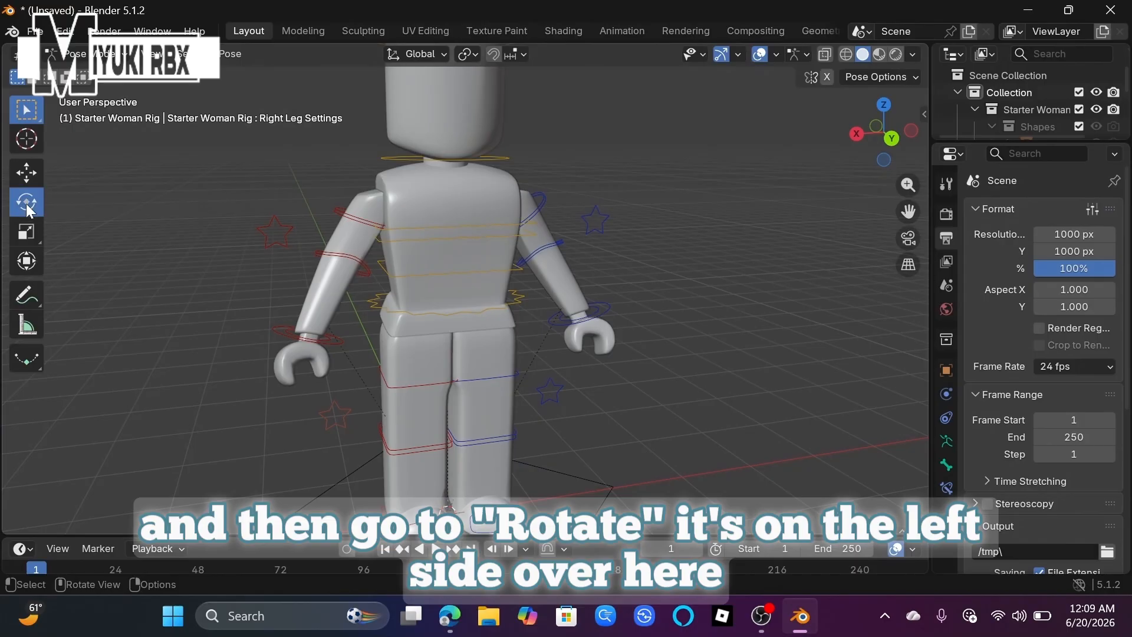
middle_click_drag(565, 257, 489, 319)
left_click(564, 258)
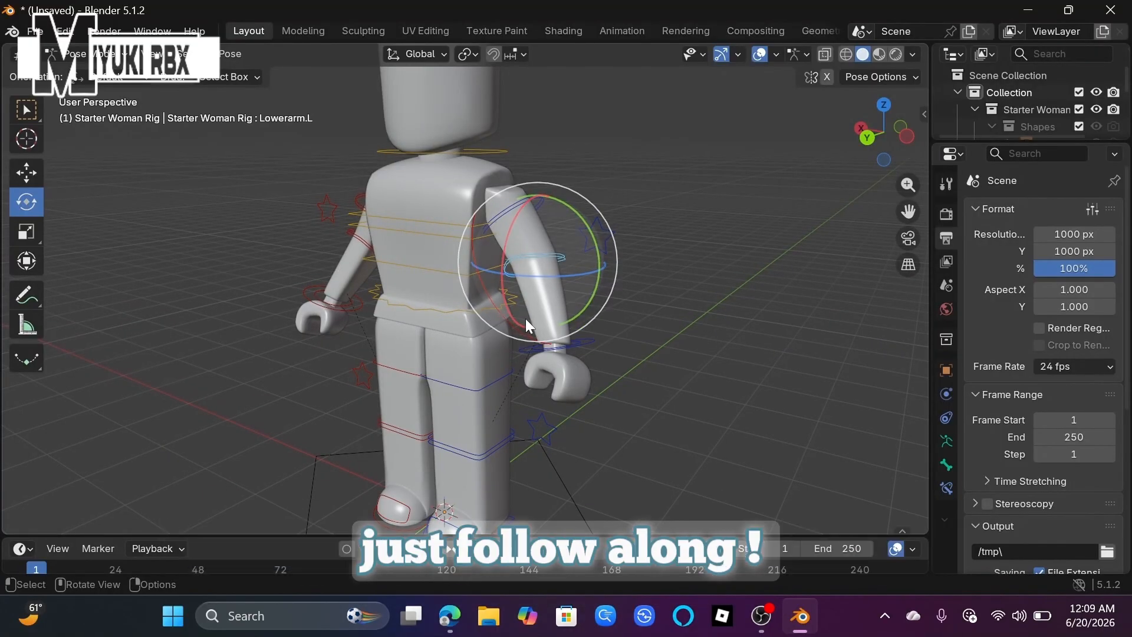
scroll(505, 310, "up", 1)
left_click_drag(519, 312, 455, 250)
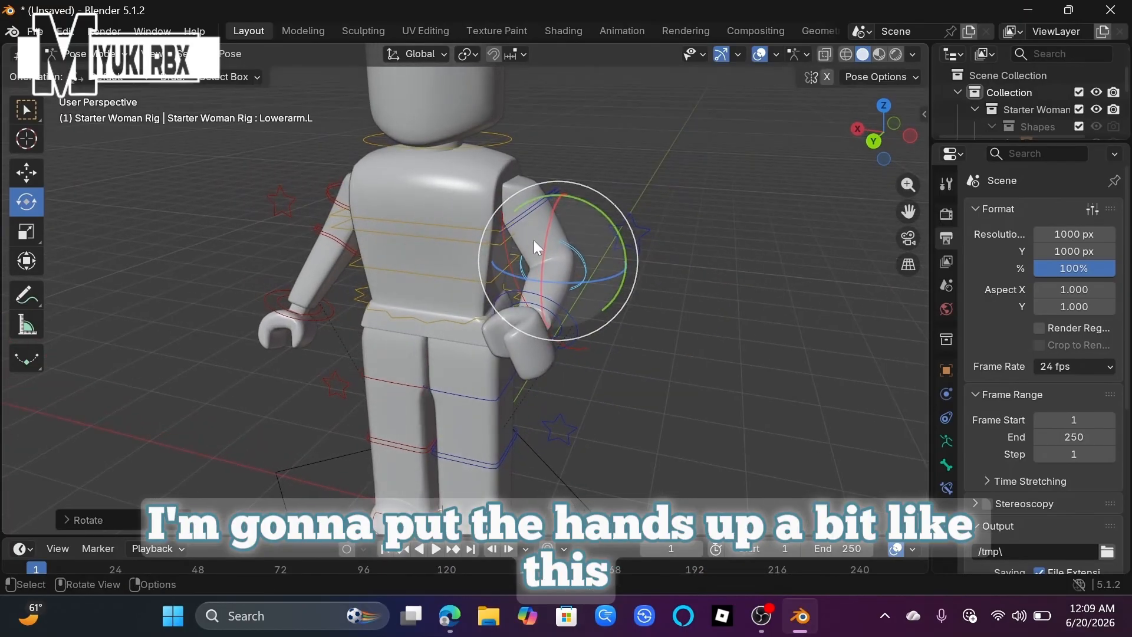
Step: Rotate the left upper arm backward about X, then turn it about Z so the hand points toward the body
left_click(521, 220)
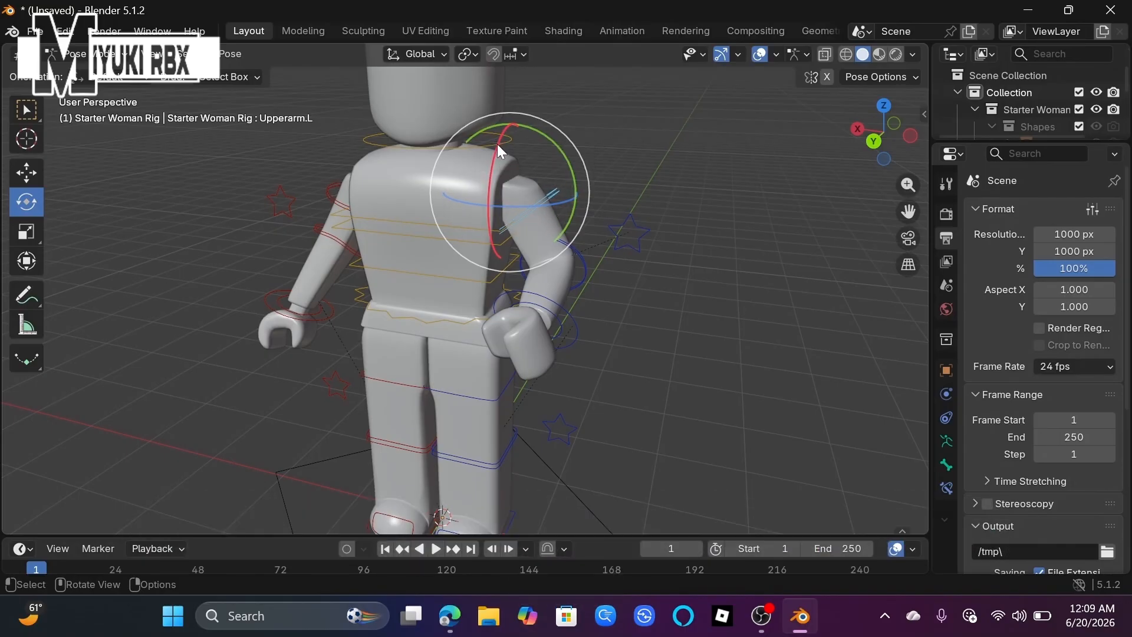
left_click_drag(497, 144, 491, 167)
middle_click_drag(532, 175, 568, 187)
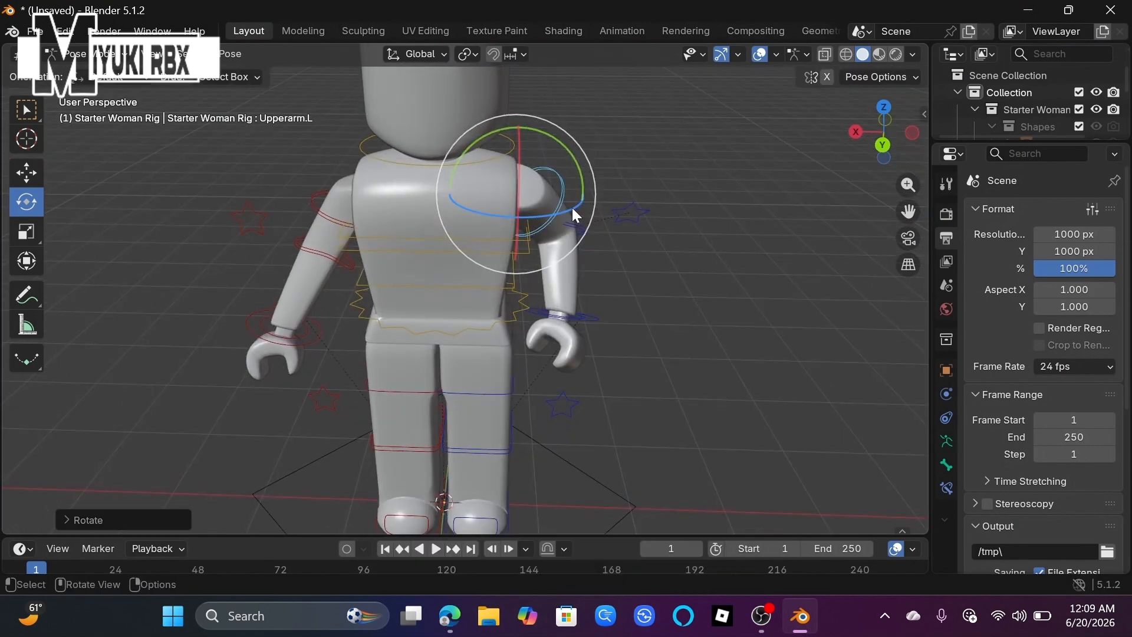
left_click_drag(572, 208, 537, 209)
left_click_drag(536, 213, 536, 213)
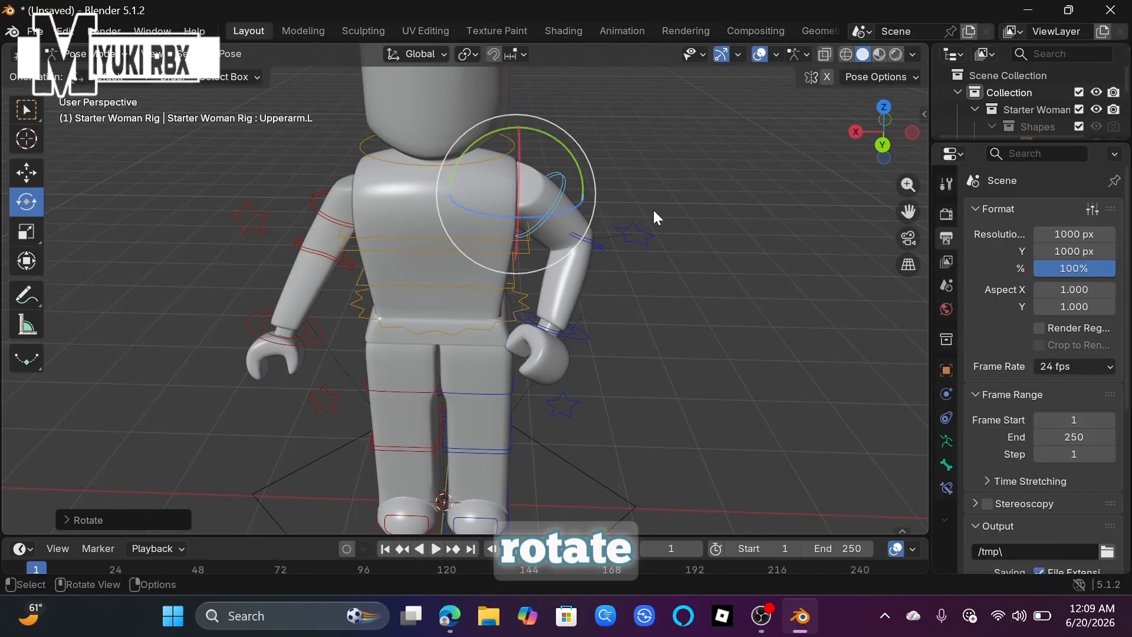
Step: Refine the left upper arm's rotation from several angles until the hand rests on the hip
middle_click_drag(653, 207, 653, 194)
left_click_drag(557, 137, 564, 147)
middle_click_drag(565, 146, 565, 144)
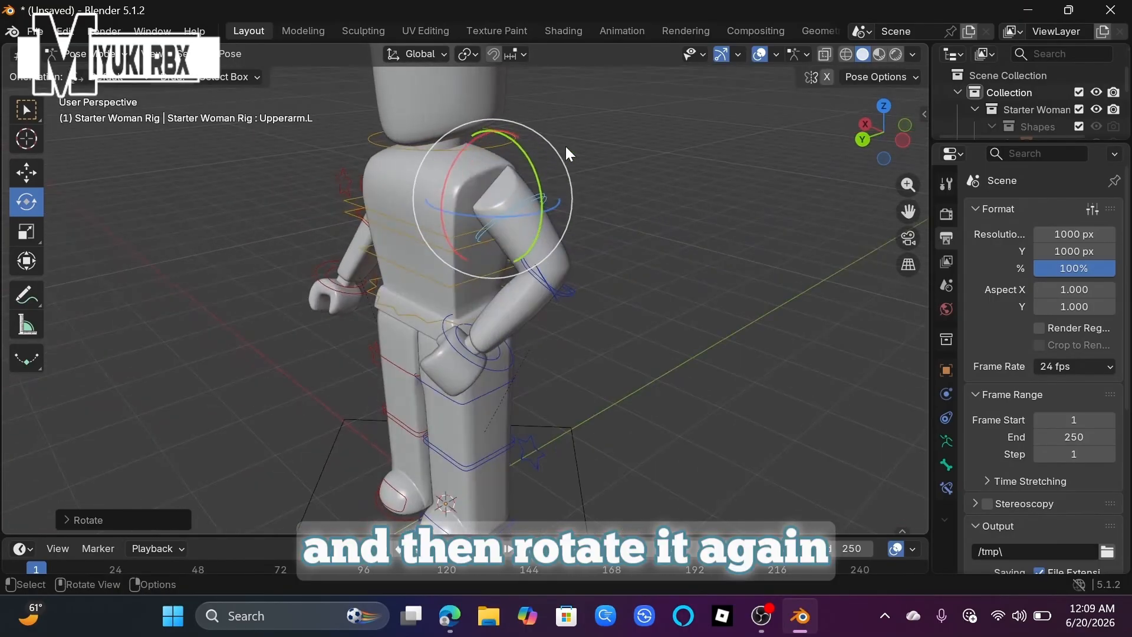
left_click_drag(511, 214, 495, 207)
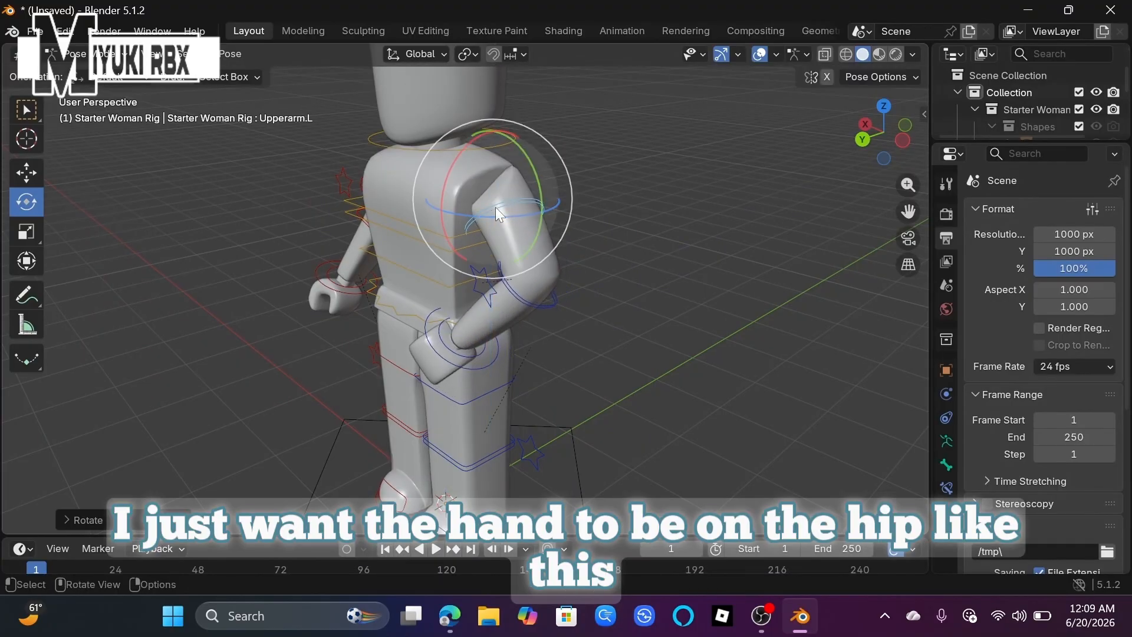
middle_click_drag(496, 207, 498, 208)
left_click_drag(576, 154, 566, 144)
Step: Bend the rig's right lower arm forward at the elbow
middle_click_drag(554, 313, 554, 313)
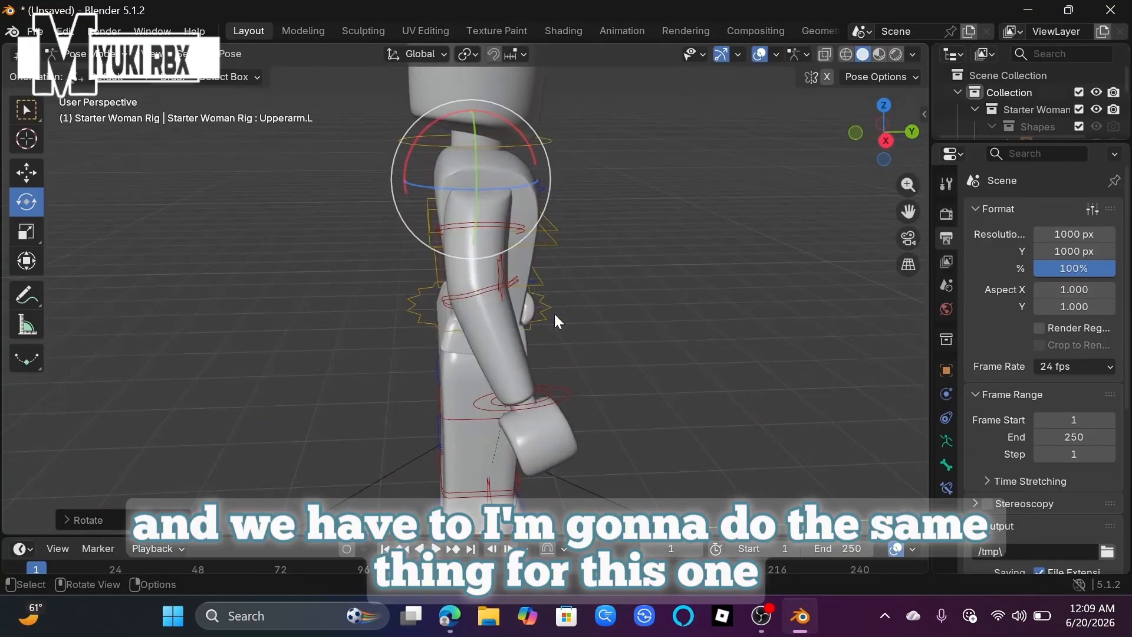
left_click(475, 288)
left_click_drag(549, 264, 483, 225)
middle_click_drag(482, 225, 482, 224)
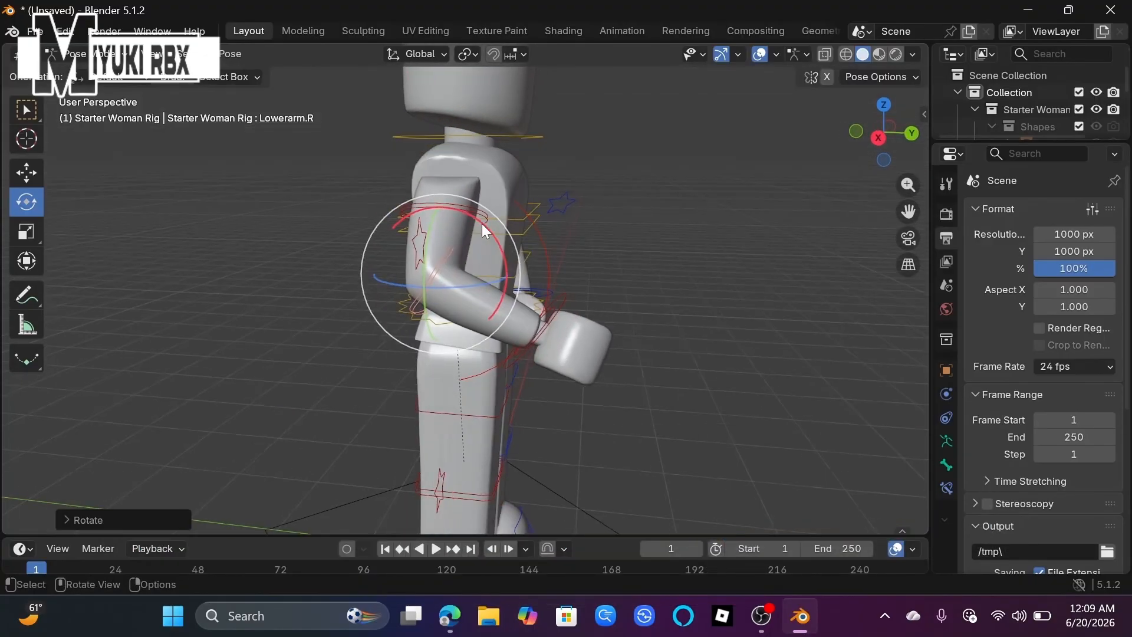
Step: Rotate the right upper arm backward and outward until its hand rests on the hip, mirroring the left arm
left_click(483, 225)
left_click_drag(504, 150, 514, 176)
middle_click_drag(515, 175, 514, 176)
left_click_drag(362, 224, 383, 224)
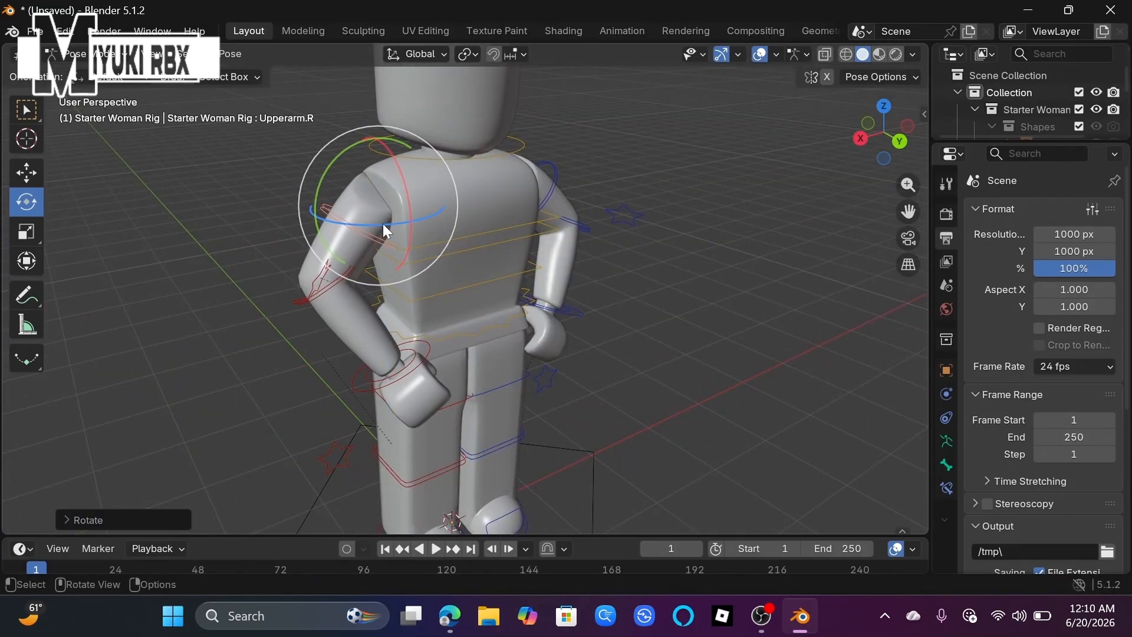
middle_click_drag(384, 224, 383, 224)
left_click_drag(484, 192, 480, 197)
middle_click_drag(480, 197, 540, 206)
left_click_drag(430, 158, 492, 177)
middle_click_drag(492, 177, 437, 154)
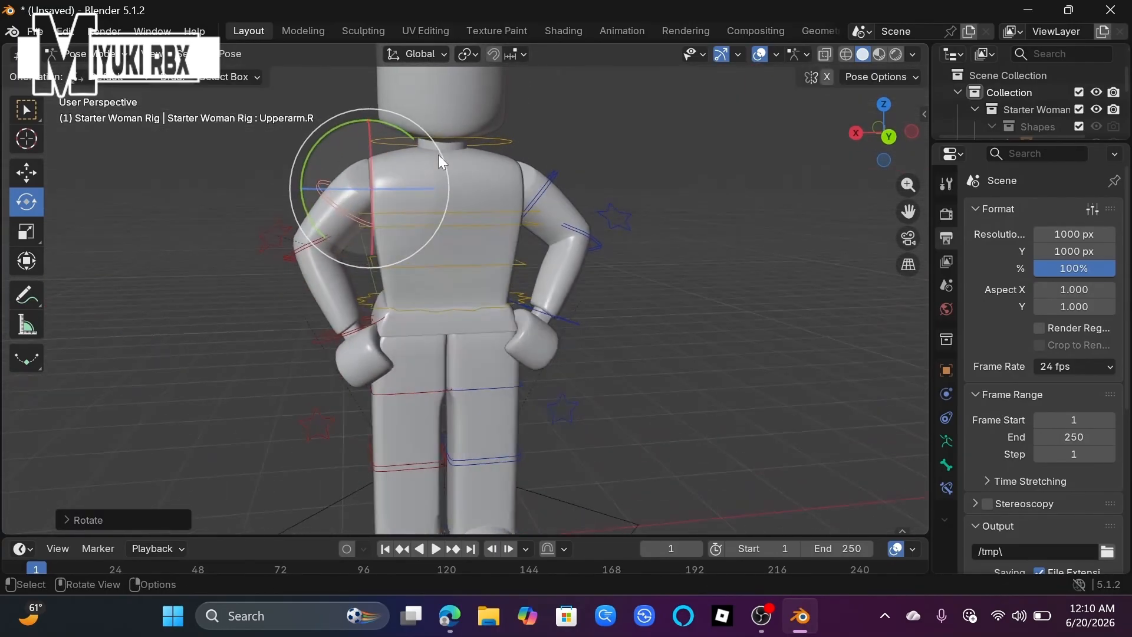
Step: Make a small correction to the left upper arm's rotation about the X axis to even out both arms
middle_click_drag(584, 239, 707, 277)
left_click(533, 187)
left_click_drag(540, 190, 550, 164)
middle_click_drag(551, 164, 551, 176)
scroll(550, 164, "up", 6)
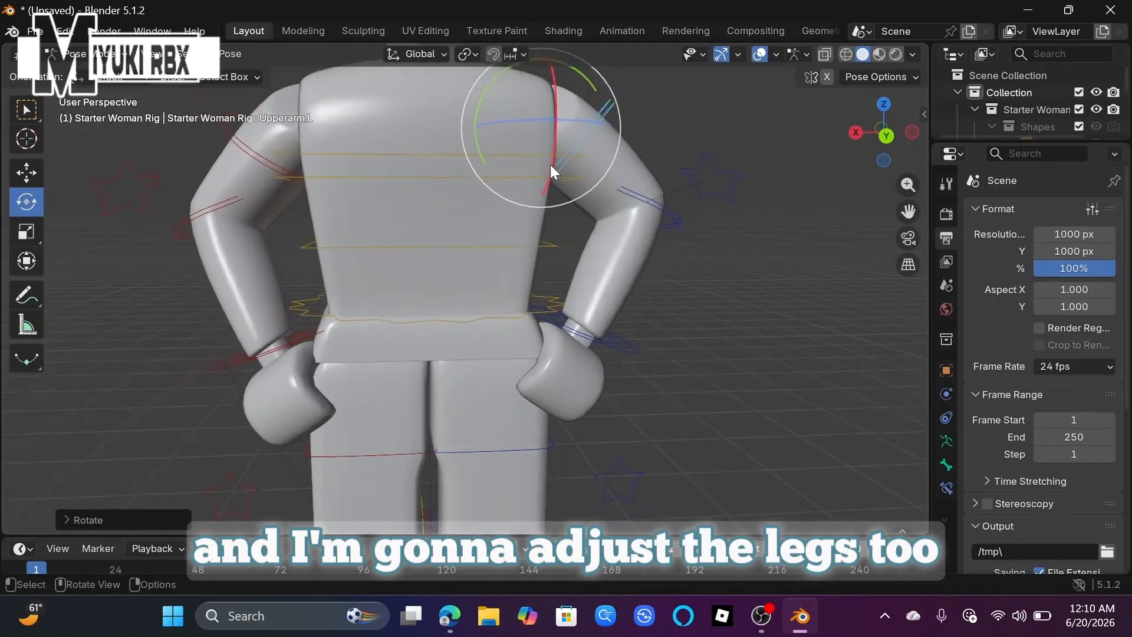
Step: Twist the rig's left upper leg inward about the Z axis
scroll(550, 164, "down", 5)
left_click(478, 364)
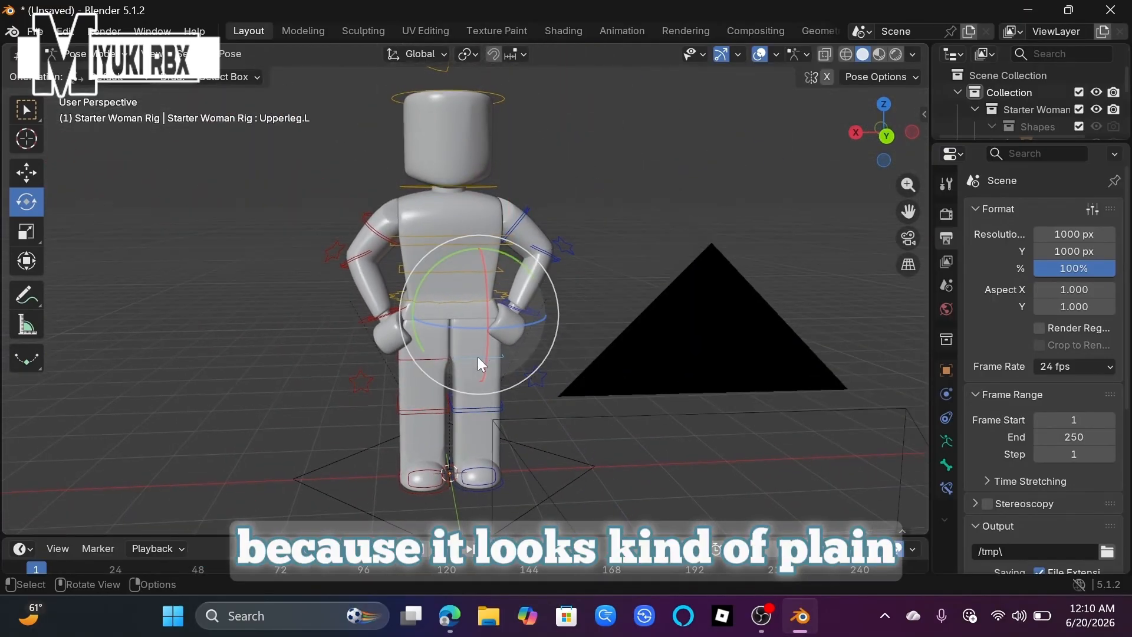
middle_click_drag(477, 357, 522, 339)
left_click_drag(535, 330, 498, 335)
scroll(498, 334, "up", 4)
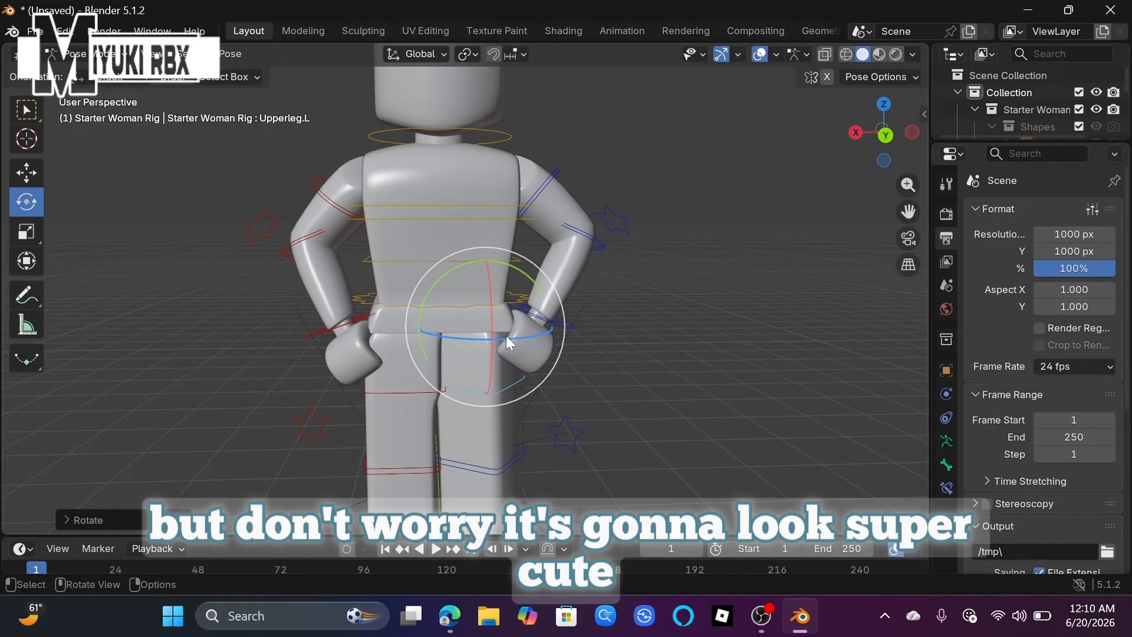
Step: Bend the left lower leg backward at the knee about the X axis
scroll(506, 335, "down", 4)
middle_click_drag(505, 335, 506, 335)
left_click(475, 421)
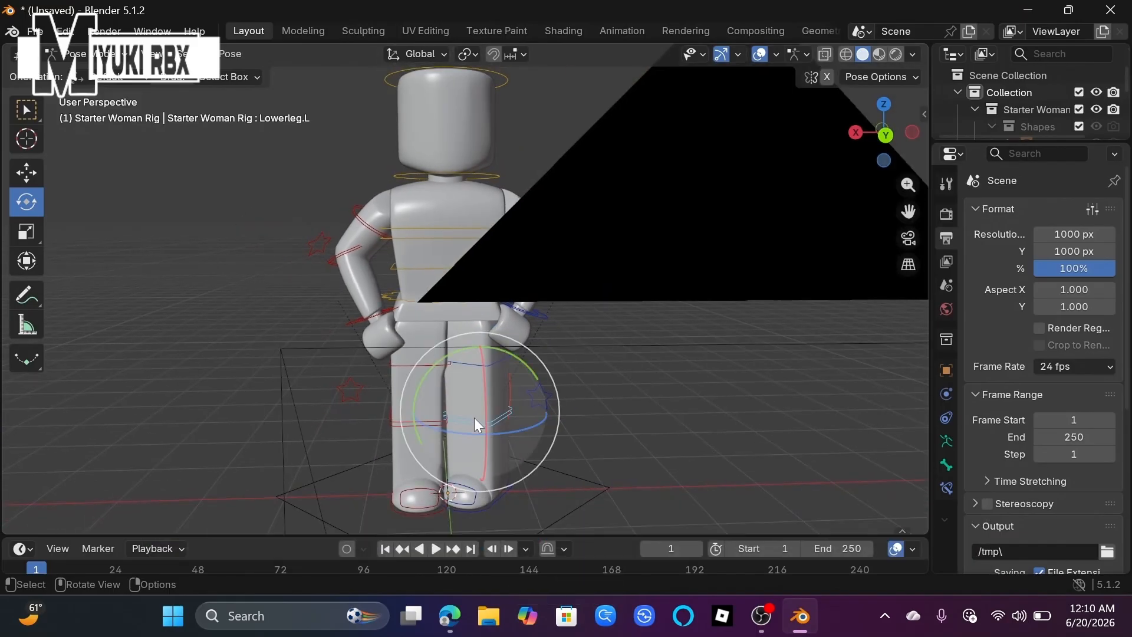
left_click_drag(489, 381, 490, 402)
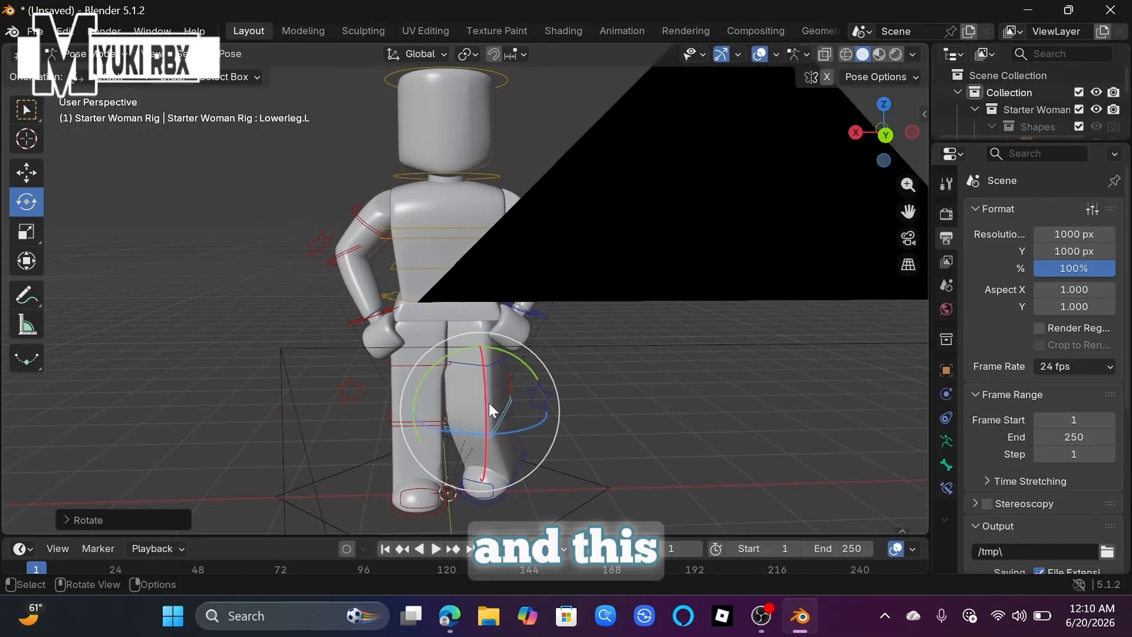
Step: Tilt the head sideways toward the rig's right shoulder and return to the camera view
middle_click_drag(490, 403, 490, 404)
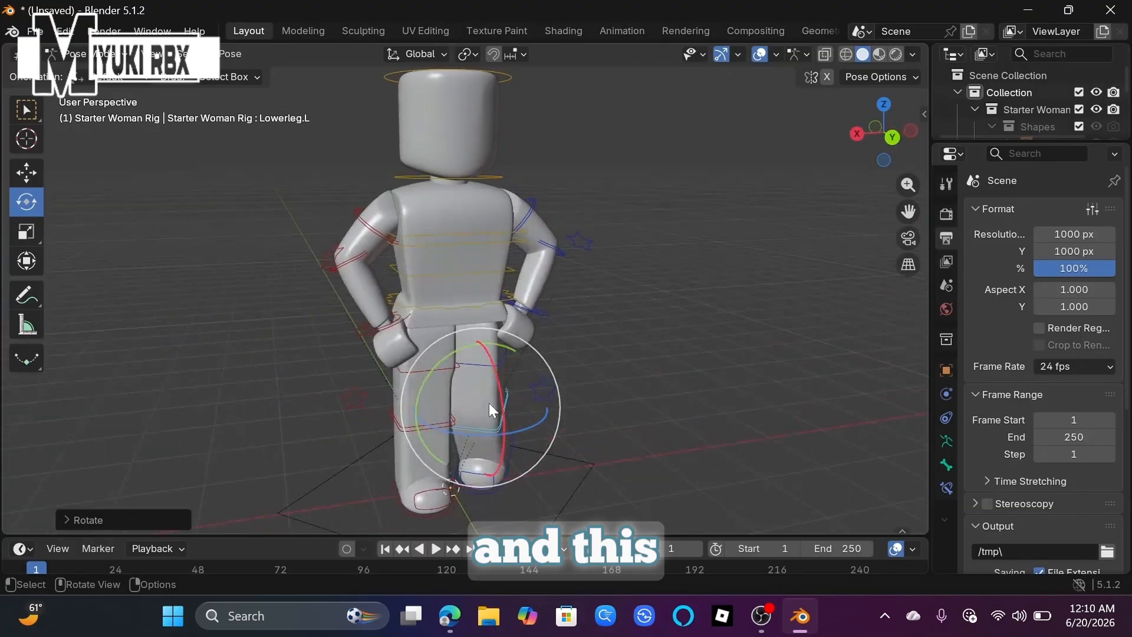
left_click(500, 179)
middle_click_drag(500, 180, 472, 114)
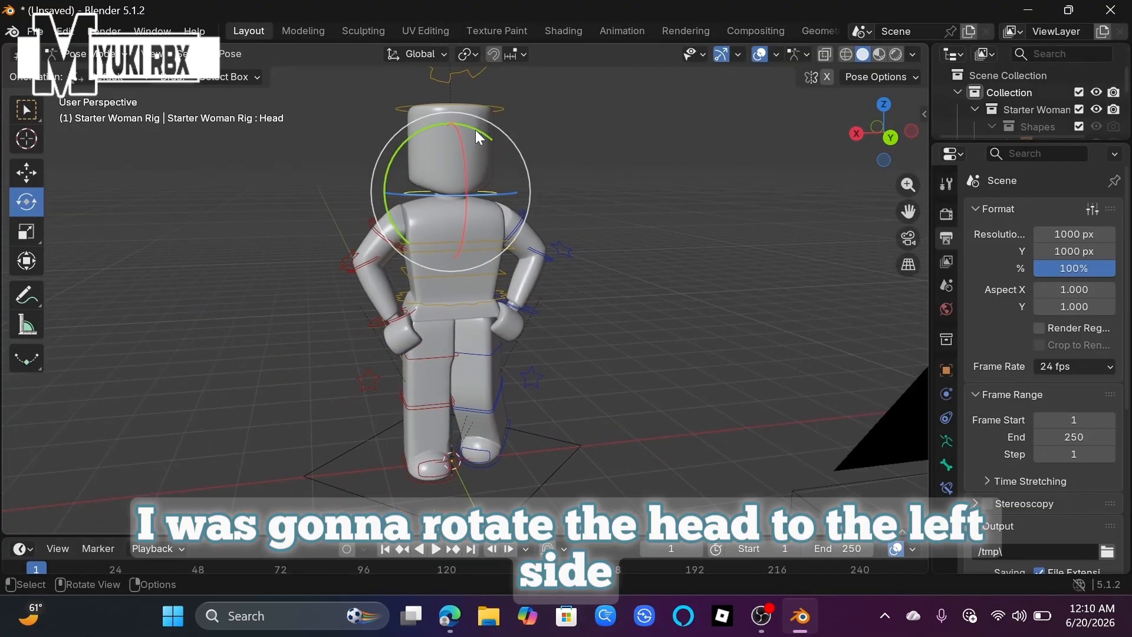
left_click_drag(477, 137, 463, 131)
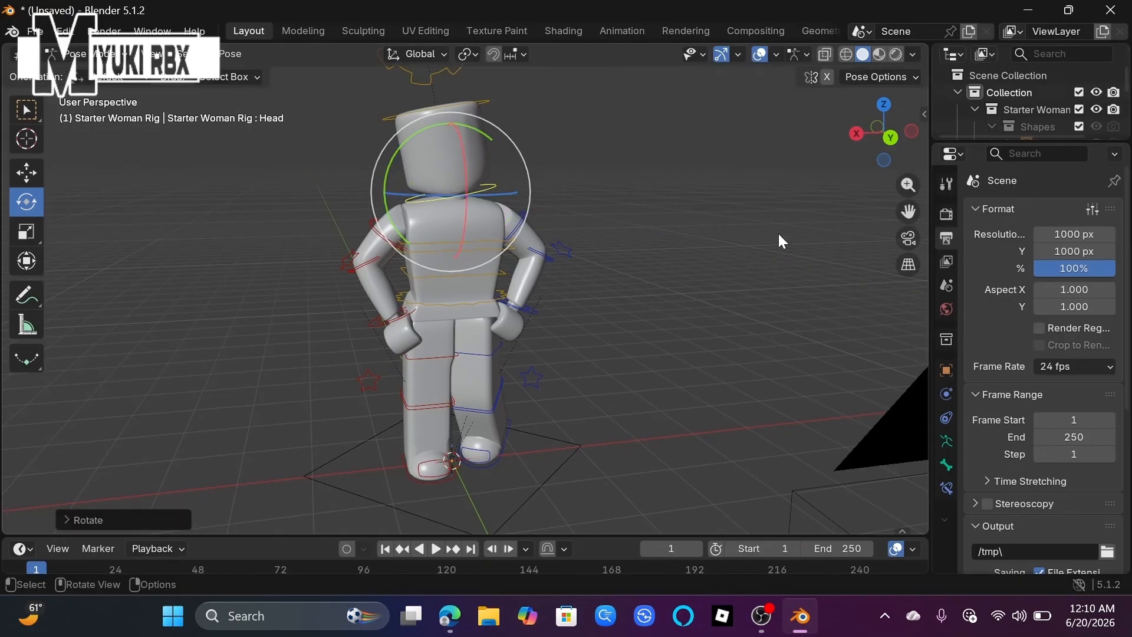
left_click(908, 238)
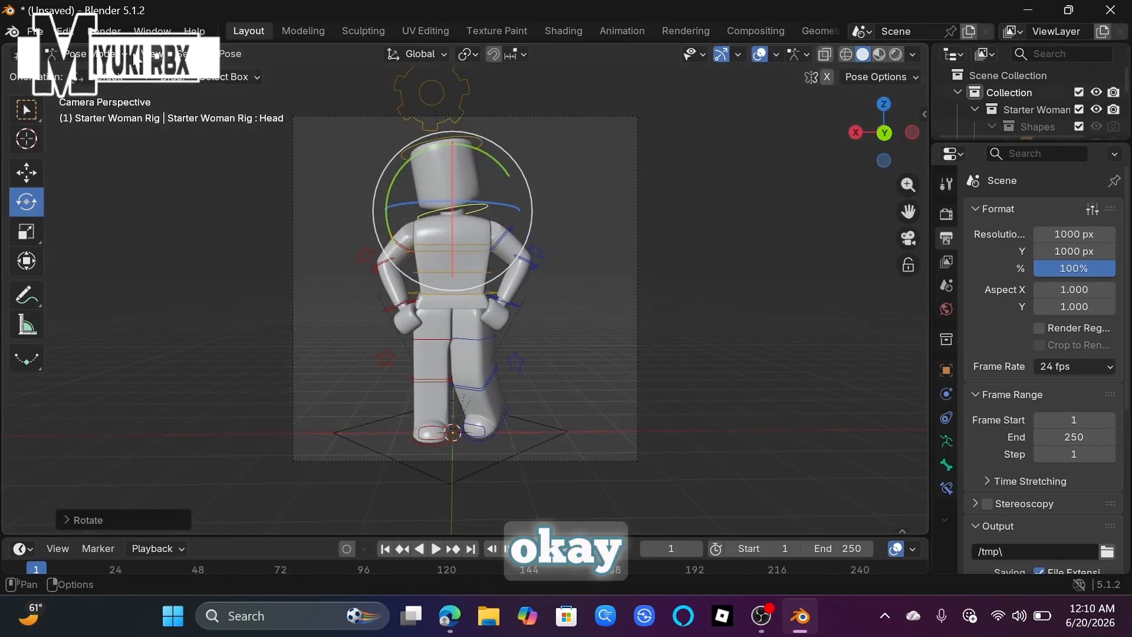
Step: Return to Object Mode, scale the whole rig slightly narrower along the X axis, and deselect it
left_click(89, 58)
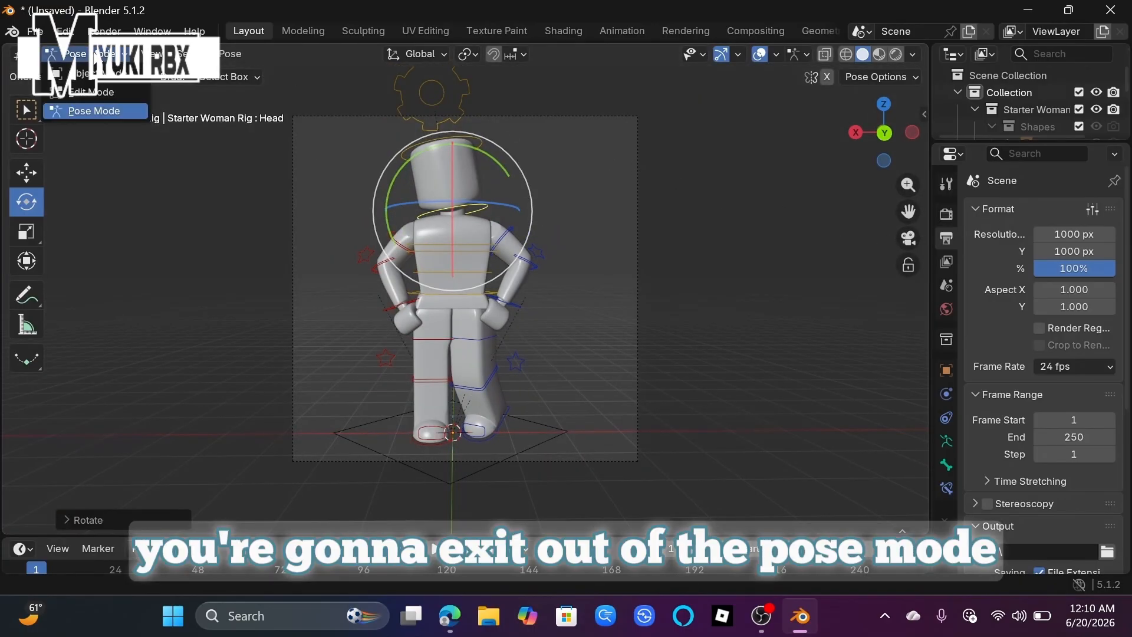
left_click(74, 73)
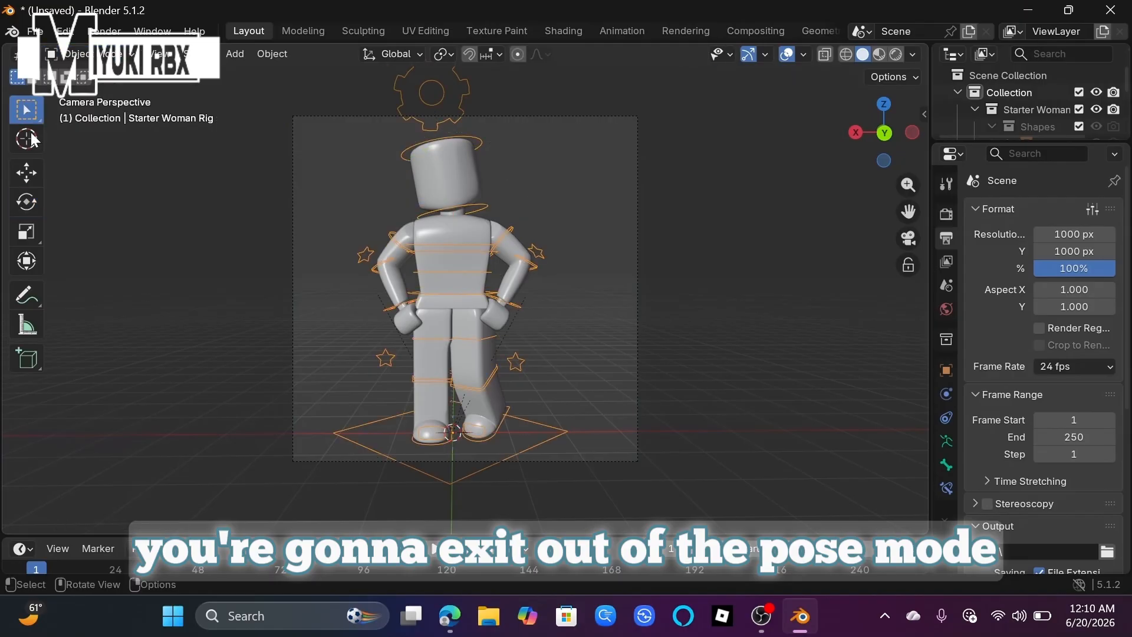
left_click(22, 208)
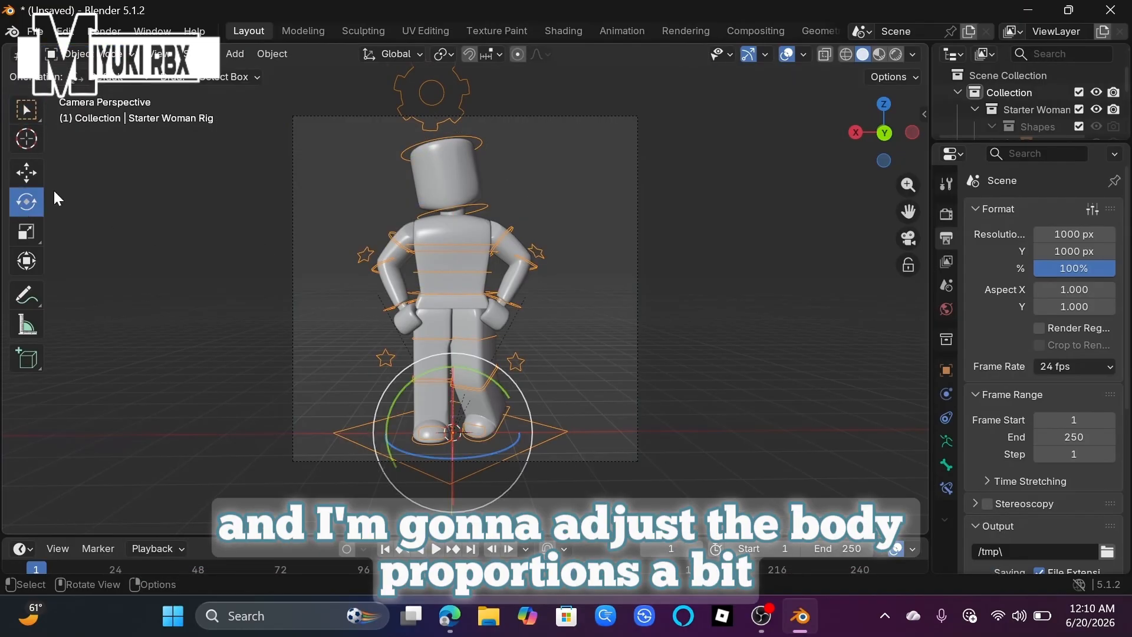
left_click(33, 233)
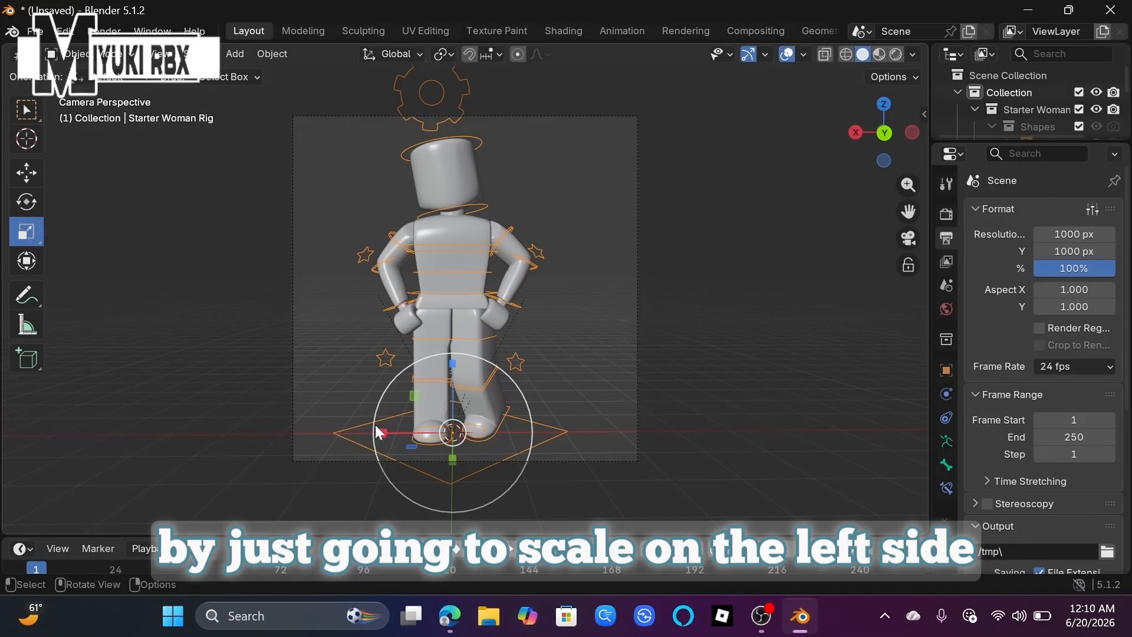
left_click_drag(383, 430, 395, 436)
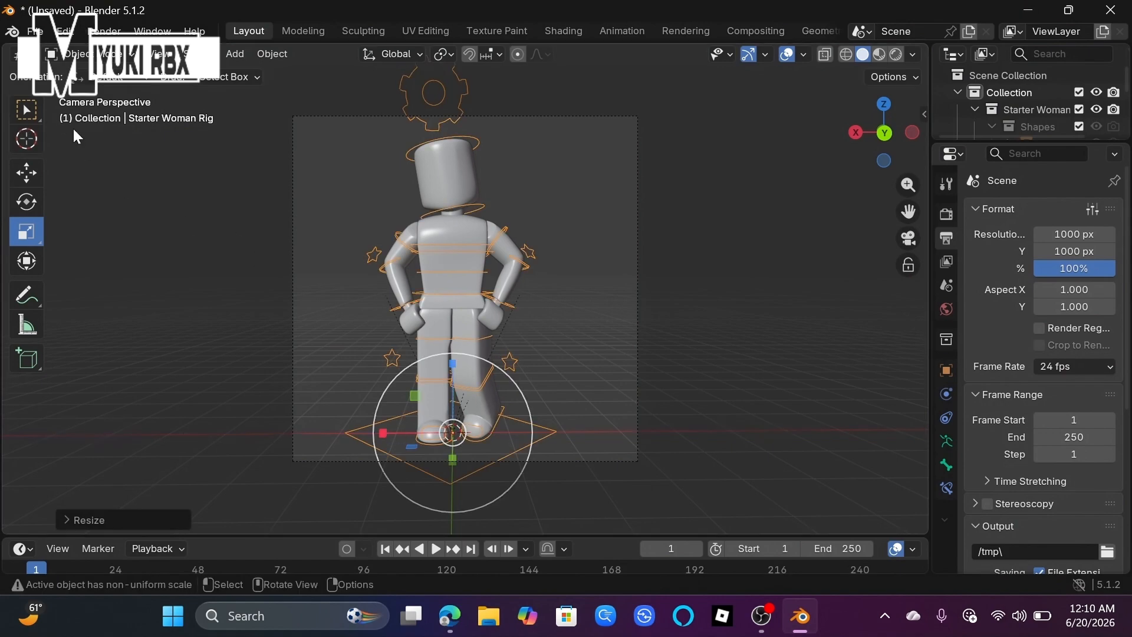
left_click(240, 255)
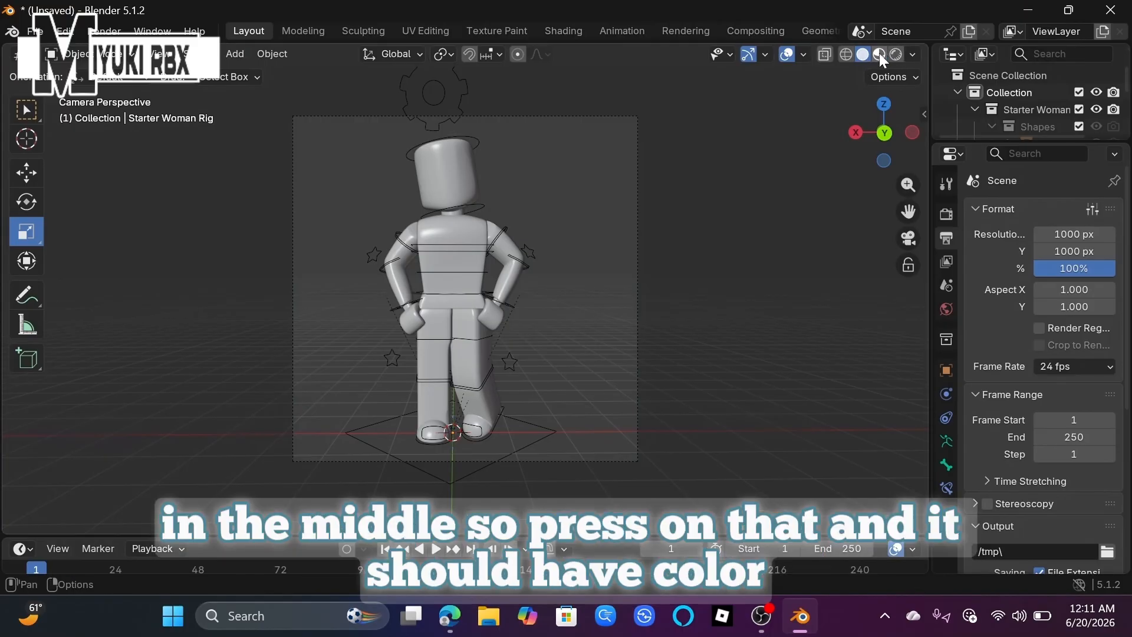
Step: Set the viewport shading to Material Preview and enlarge the timeline area to about half the window height
left_click(879, 53)
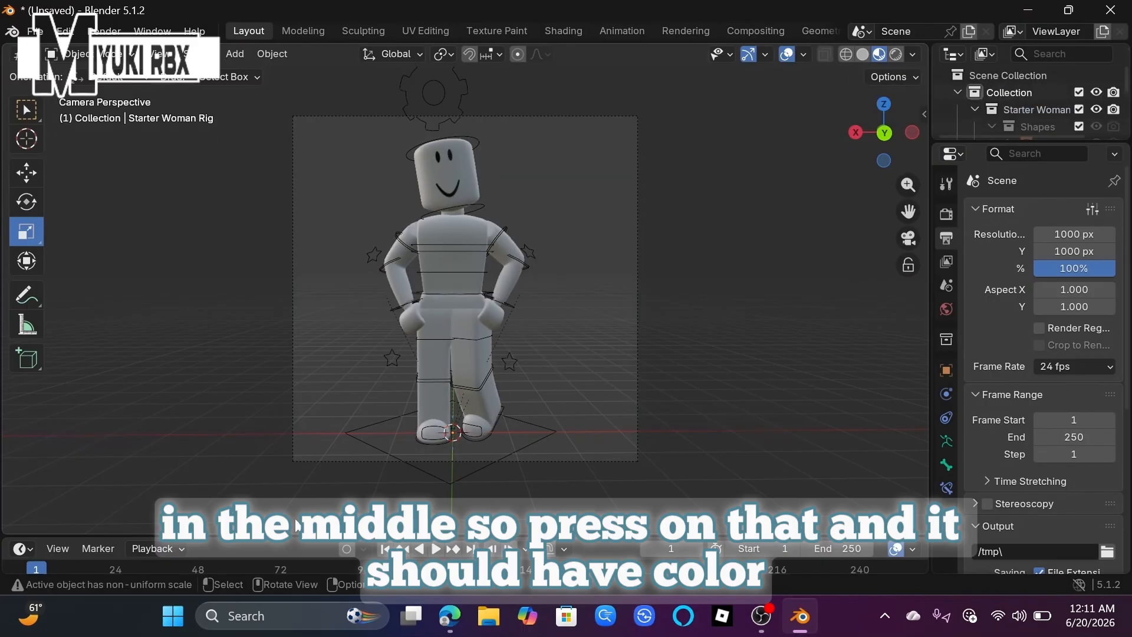
left_click_drag(295, 536, 234, 323)
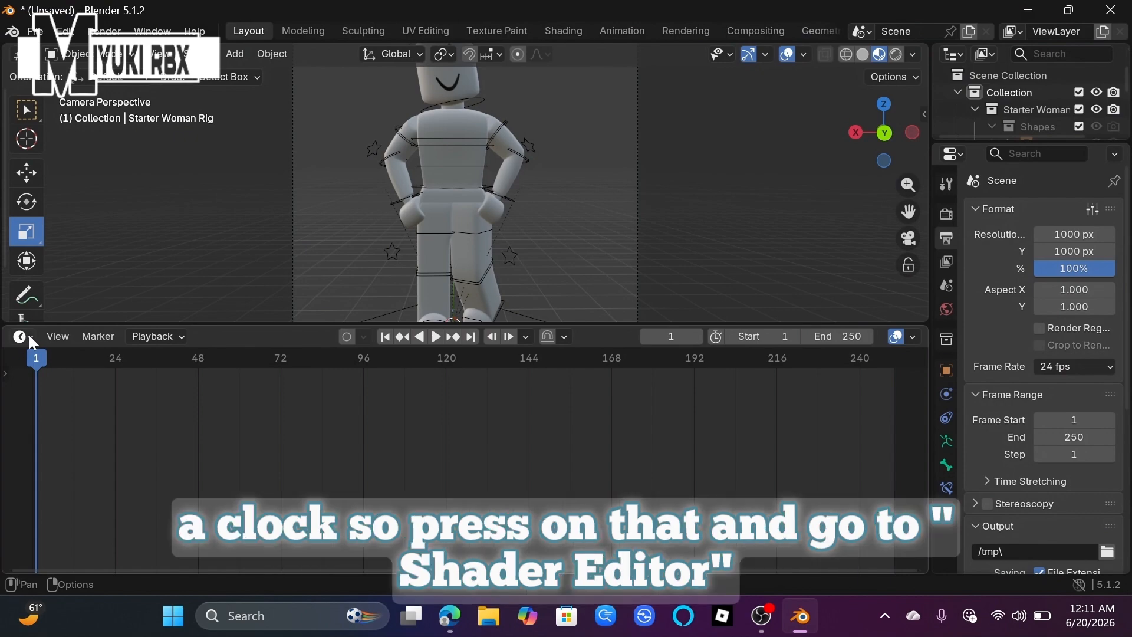
Step: Switch the timeline area to the Shader Editor and select the rig's torso to show its material nodes
left_click(22, 337)
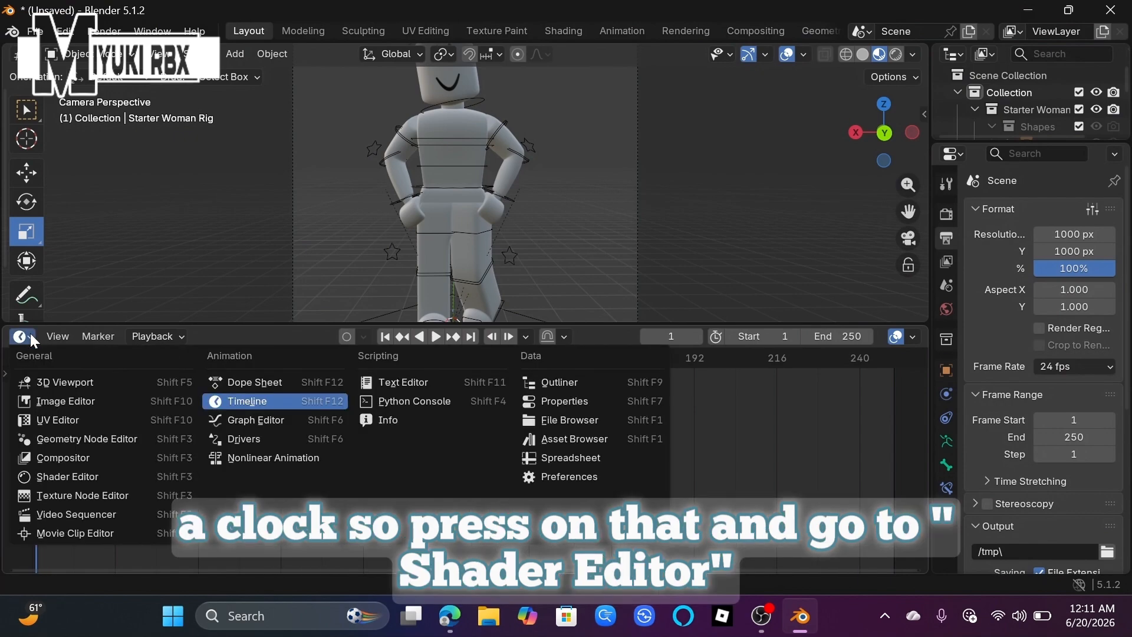
left_click(87, 476)
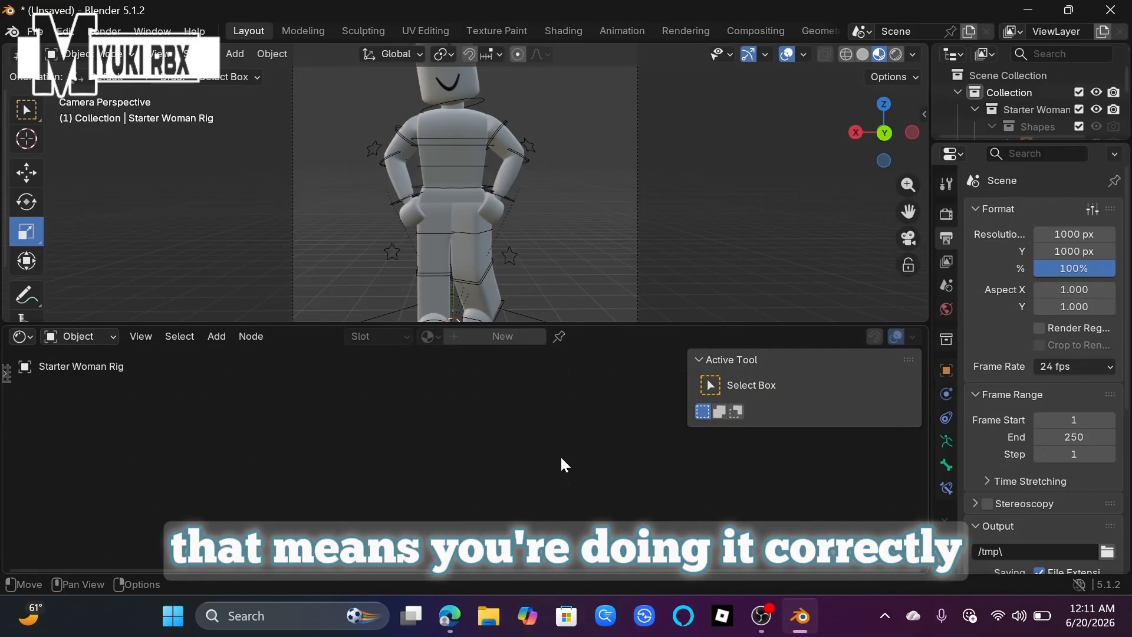
left_click(26, 109)
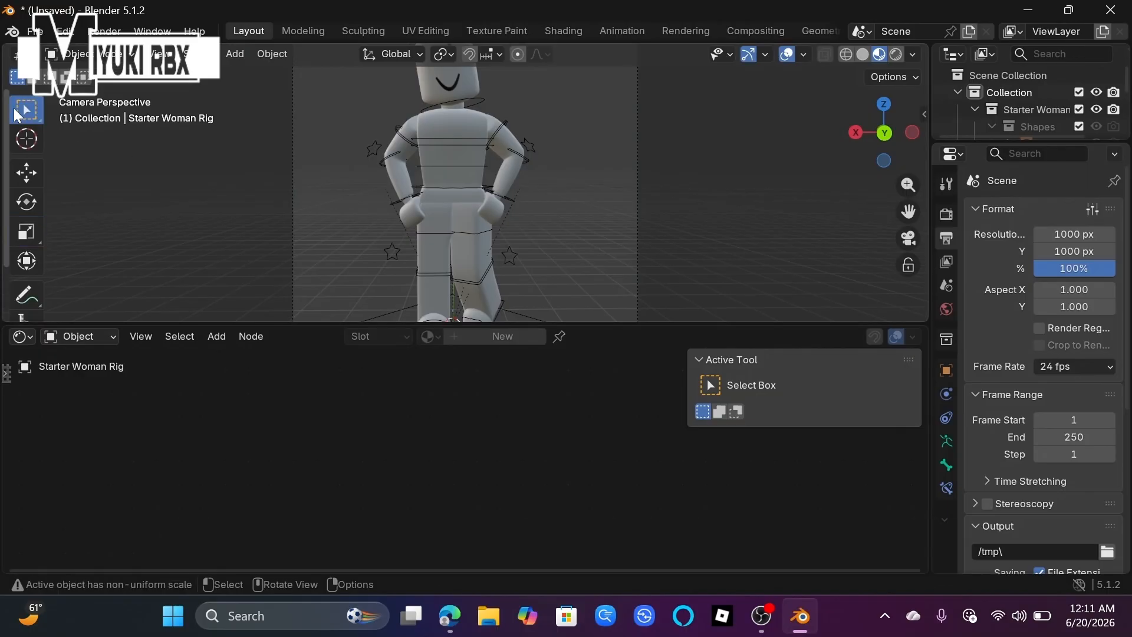
left_click(450, 129)
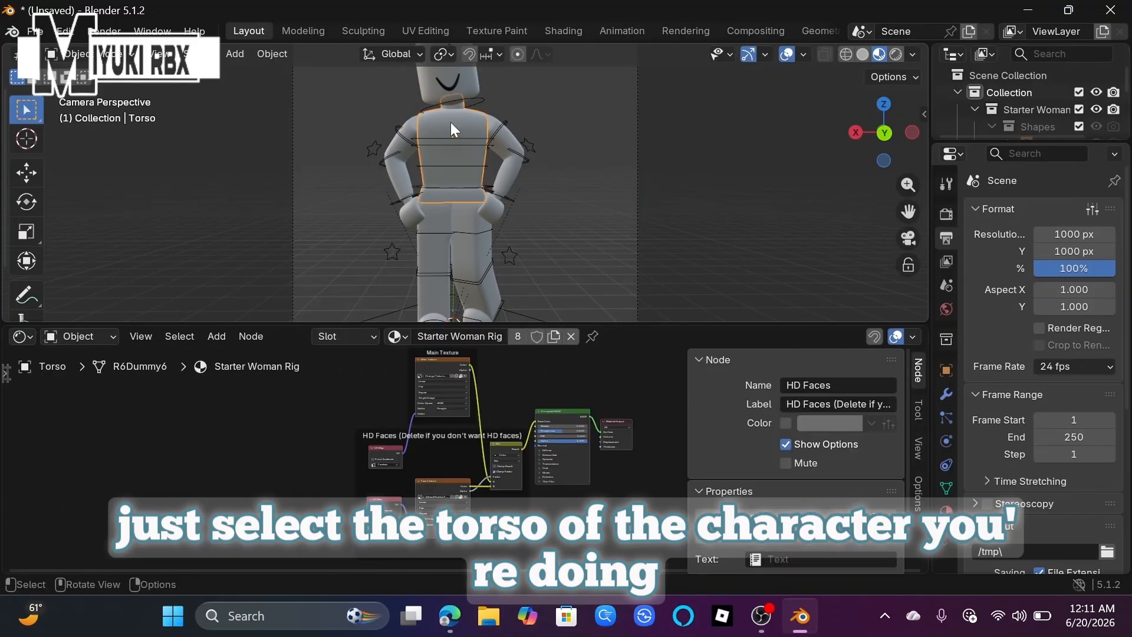
Step: Replace the Main Texture node's image with Adventureswithcleo1_diff.png from Documents, and shrink the Shader Editor area to enlarge the 3D viewport
scroll(470, 391, "up", 1)
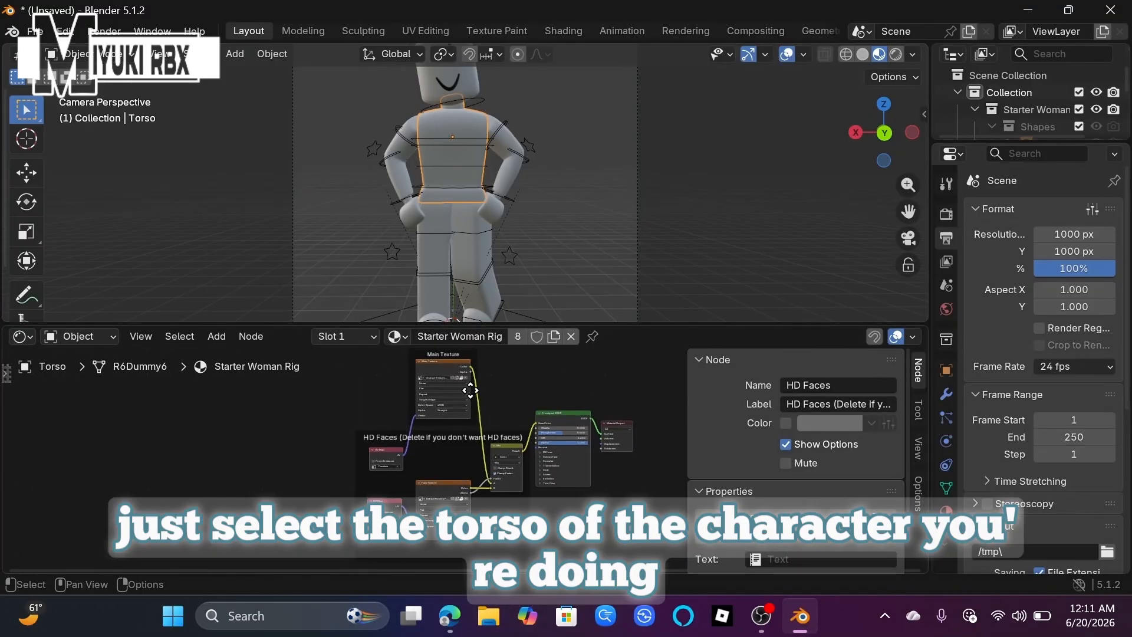
scroll(471, 390, "up", 9)
scroll(470, 391, "up", 5)
scroll(470, 389, "down", 4)
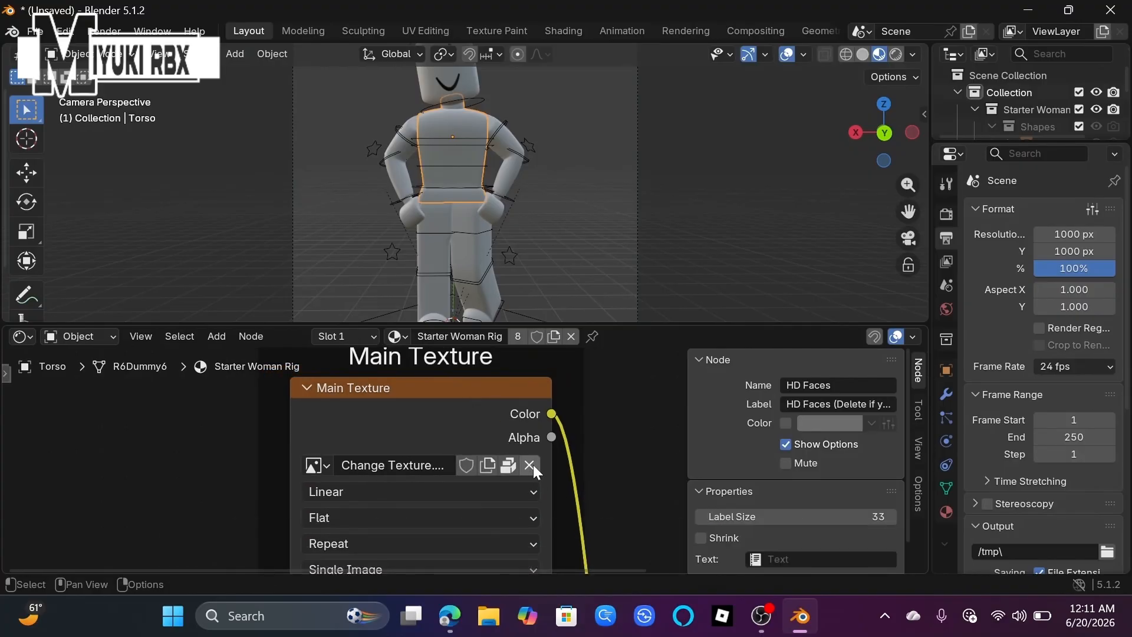
left_click(531, 465)
left_click(501, 464)
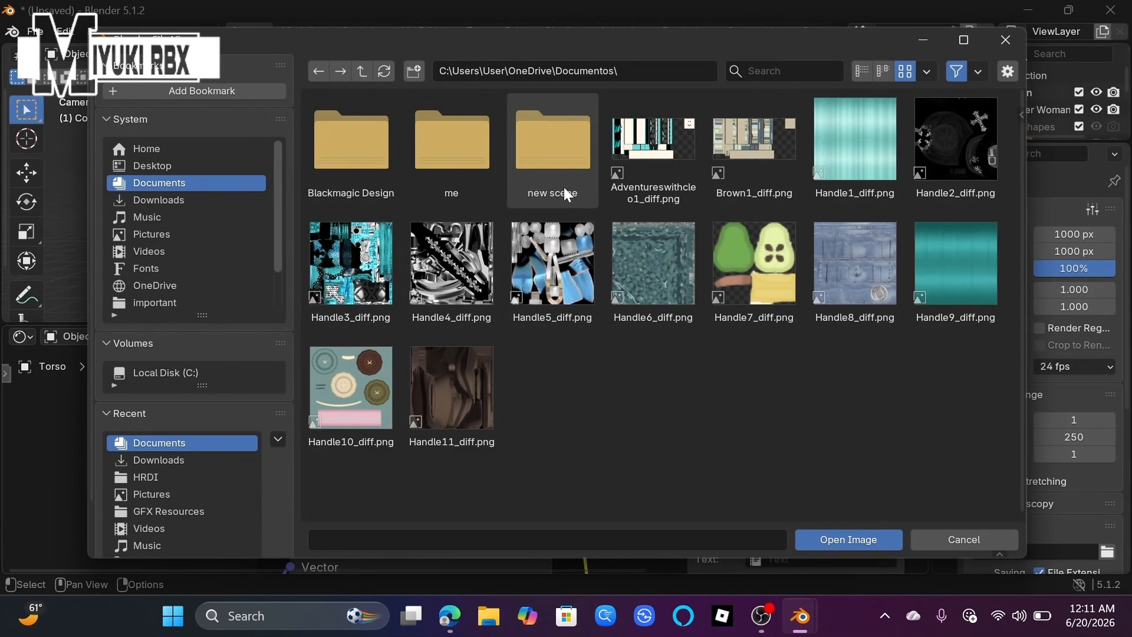
left_click(644, 172)
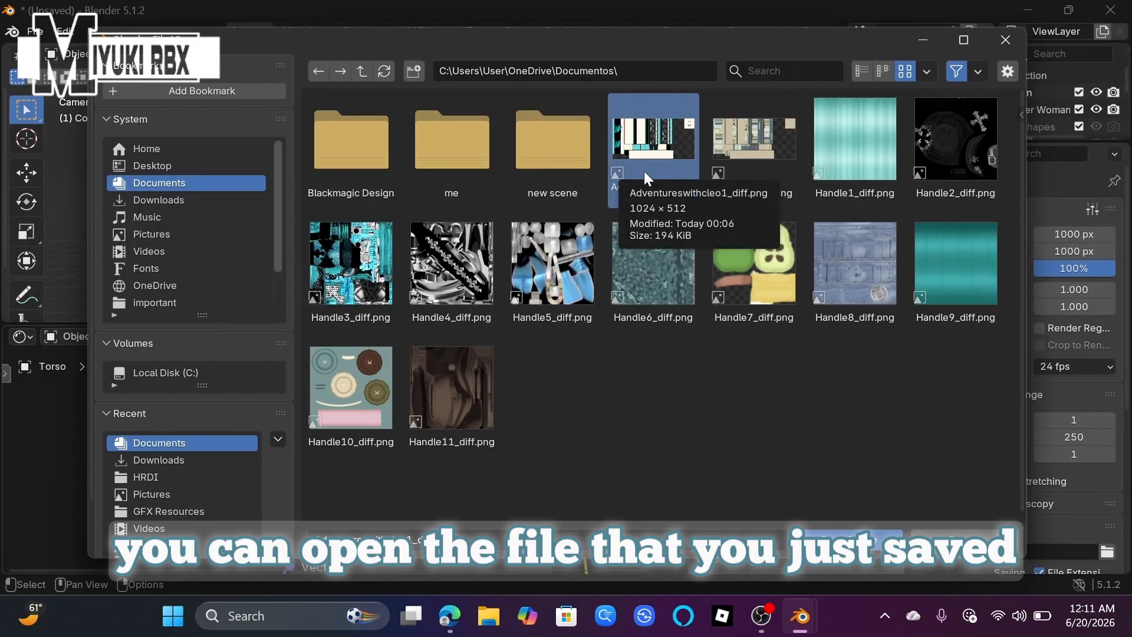
double_click(644, 171)
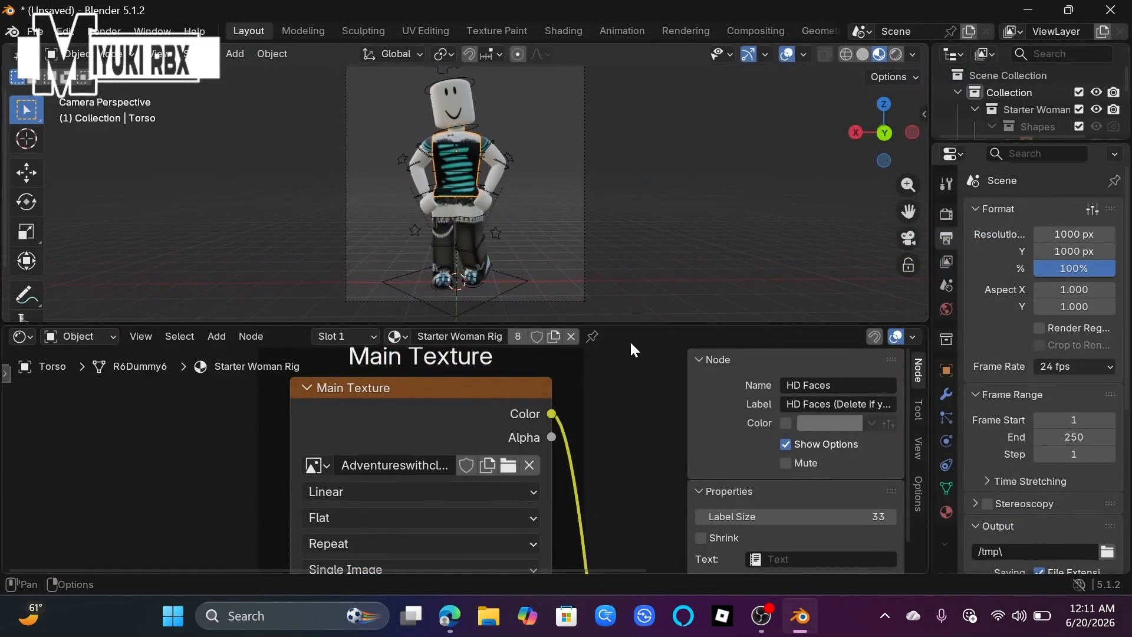
left_click_drag(615, 323, 631, 548)
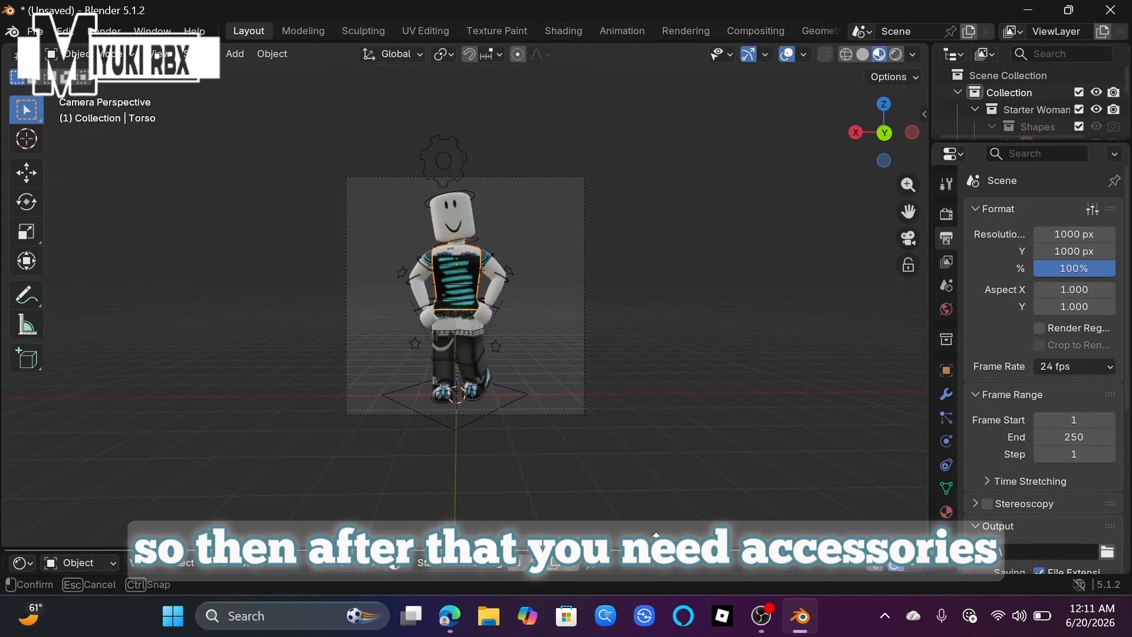
left_click_drag(908, 184, 908, 147)
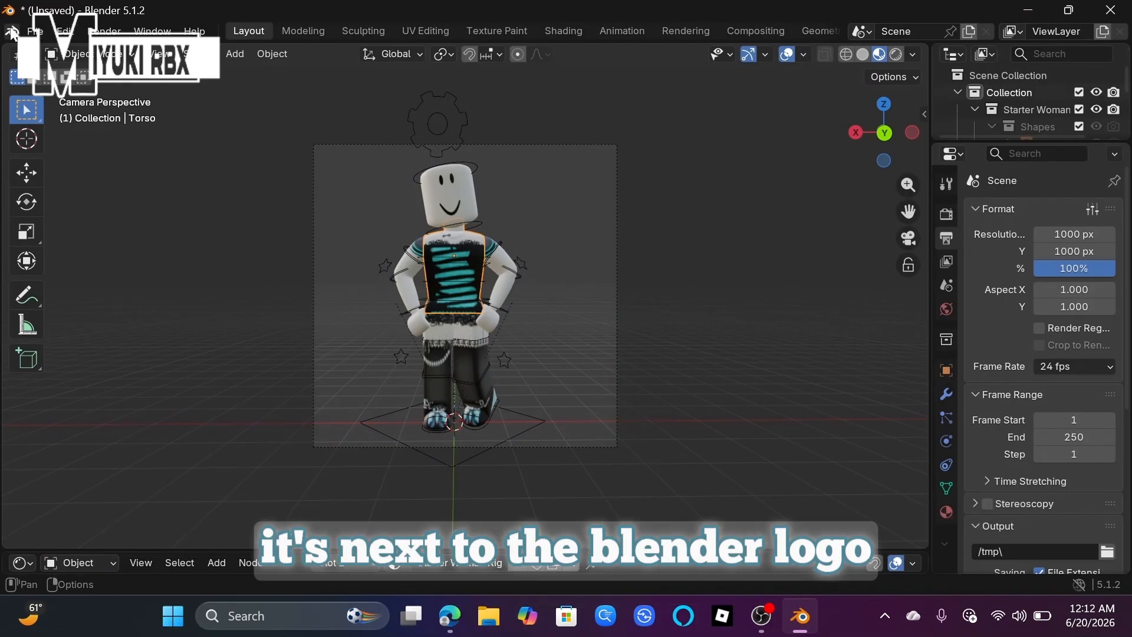
Step: Import new character.obj from Documents as a Wavefront OBJ with Split By Group enabled
left_click(36, 30)
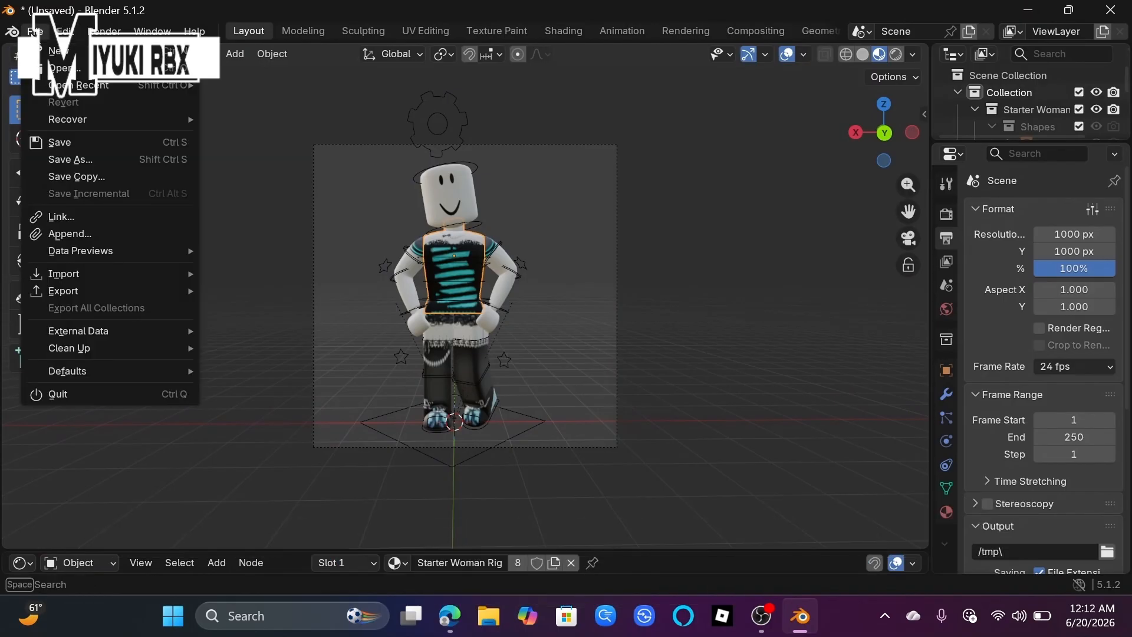
mouse_move(64, 268)
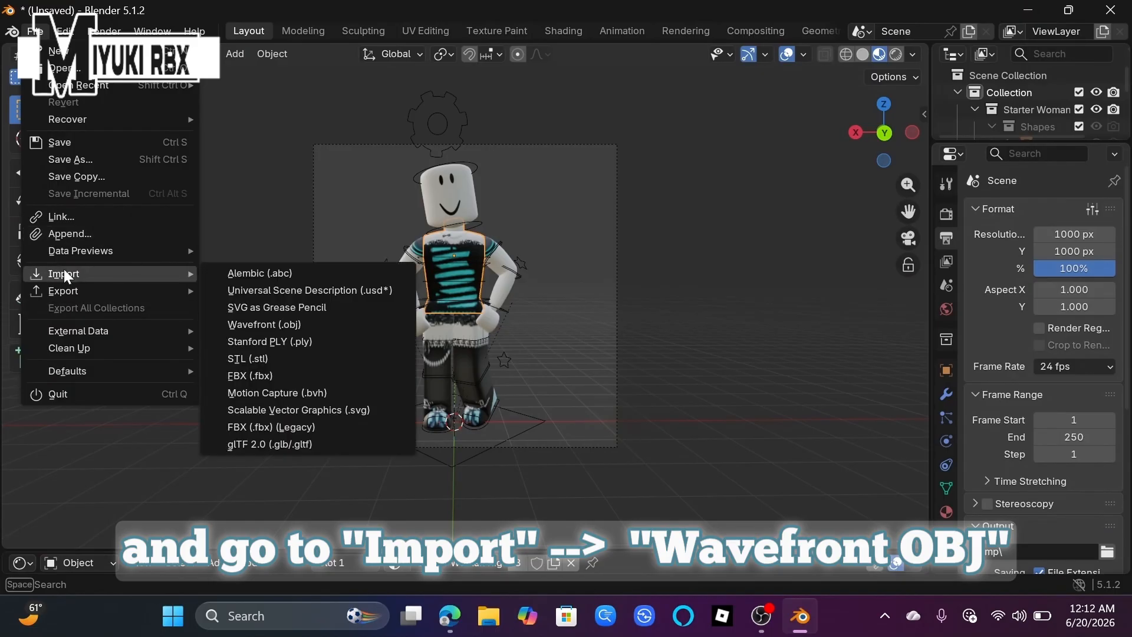
left_click(302, 324)
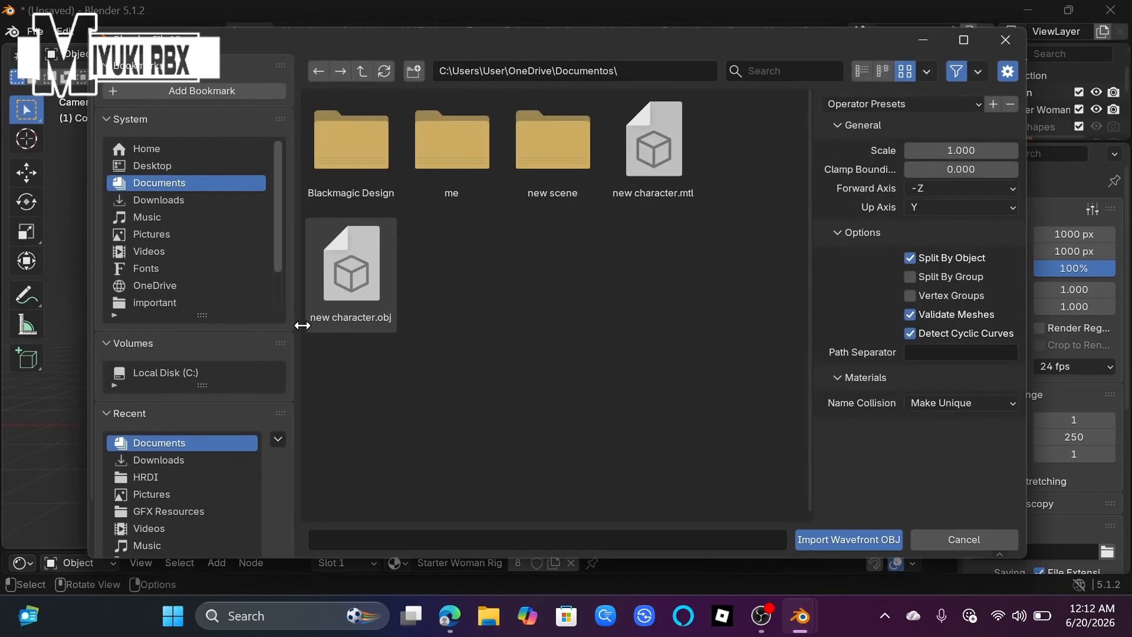
left_click(356, 275)
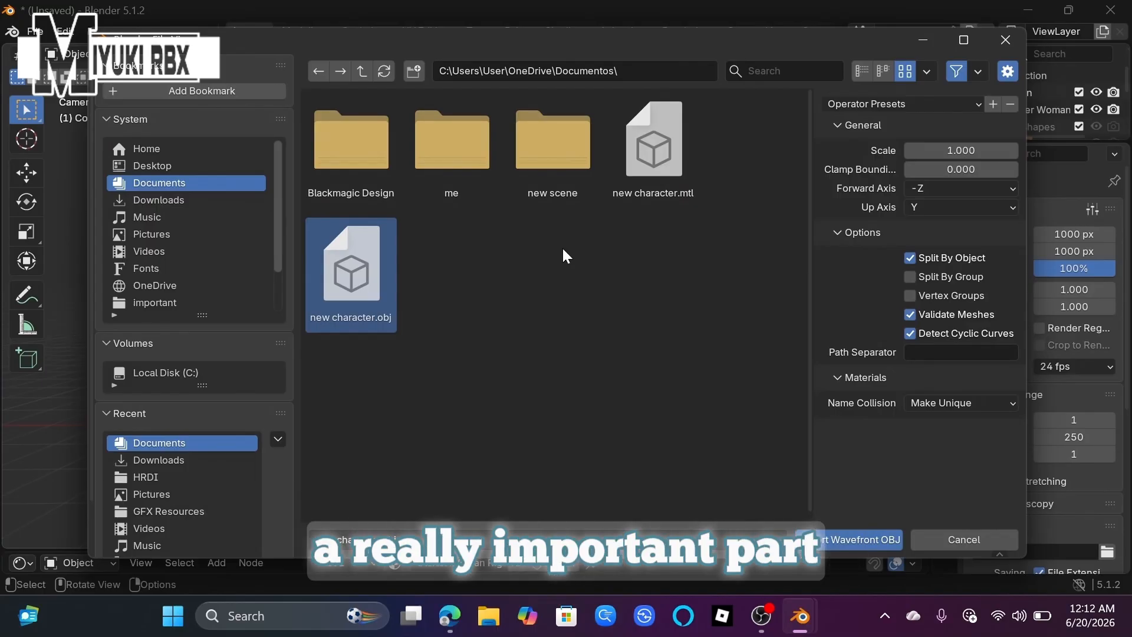
left_click(969, 277)
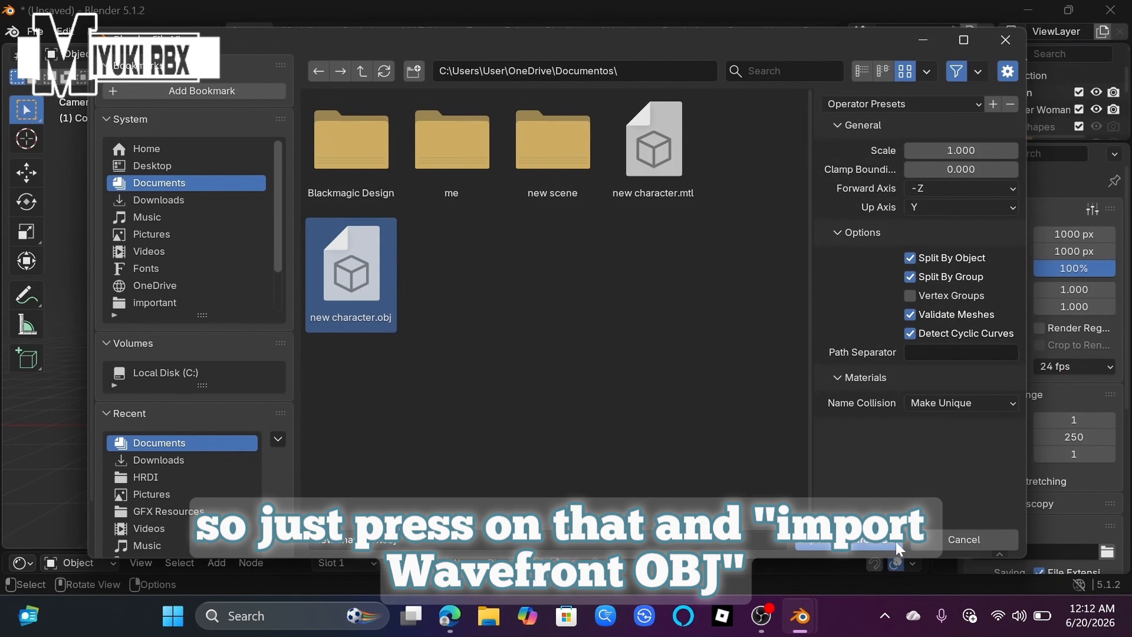
left_click(866, 543)
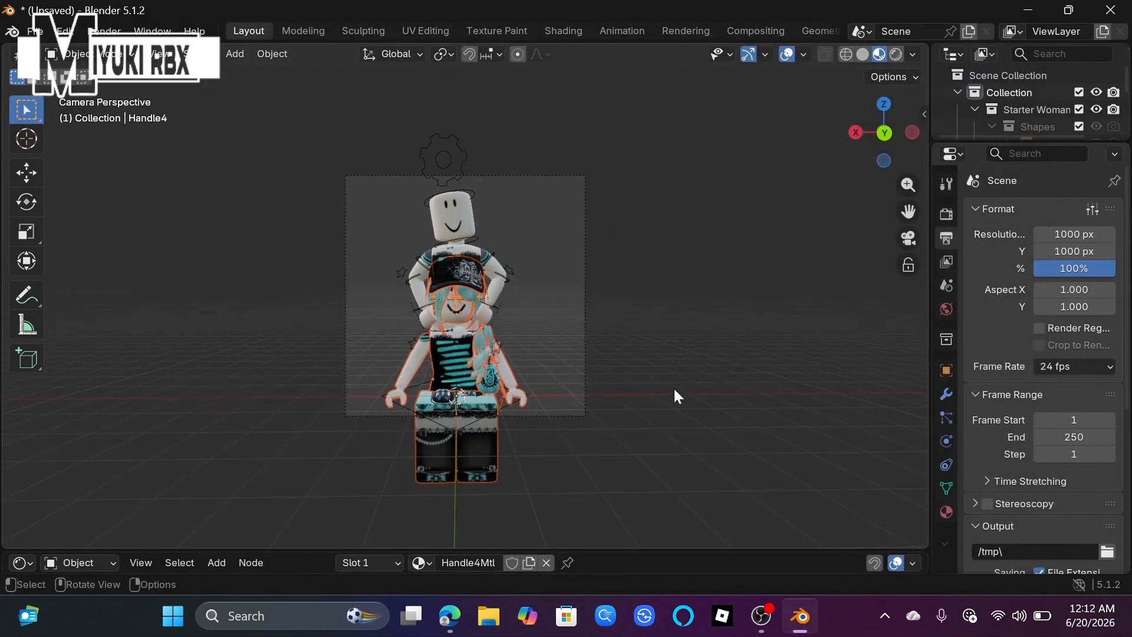
Step: Move the whole imported avatar along the X axis until it stands clear beside the posed rig
left_click(25, 172)
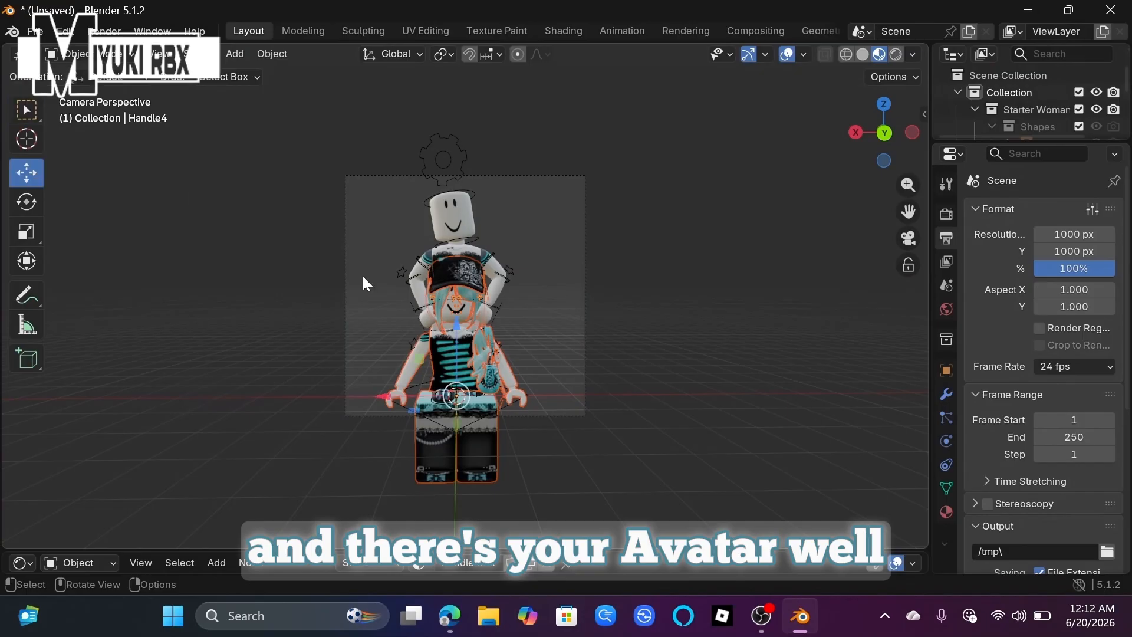
left_click_drag(394, 393, 193, 382)
left_click_drag(264, 352, 236, 284)
middle_click_drag(236, 284, 196, 318)
Step: Select the imported avatar's blue shoulder bag and set its origin to its geometry
left_click(196, 318)
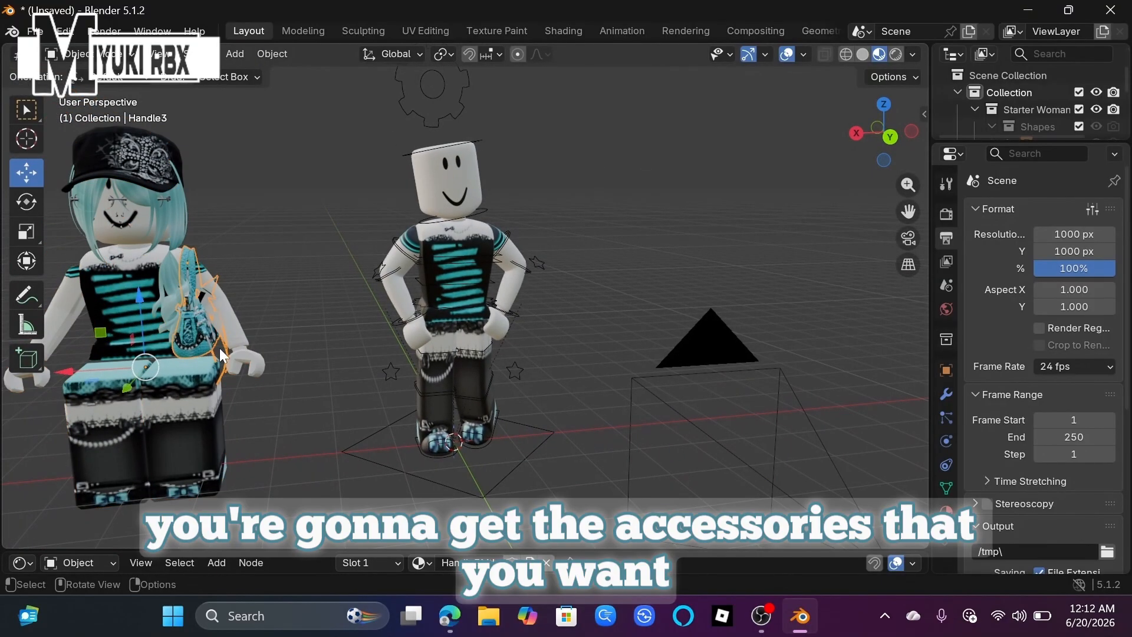
right_click(197, 325)
mouse_move(196, 323)
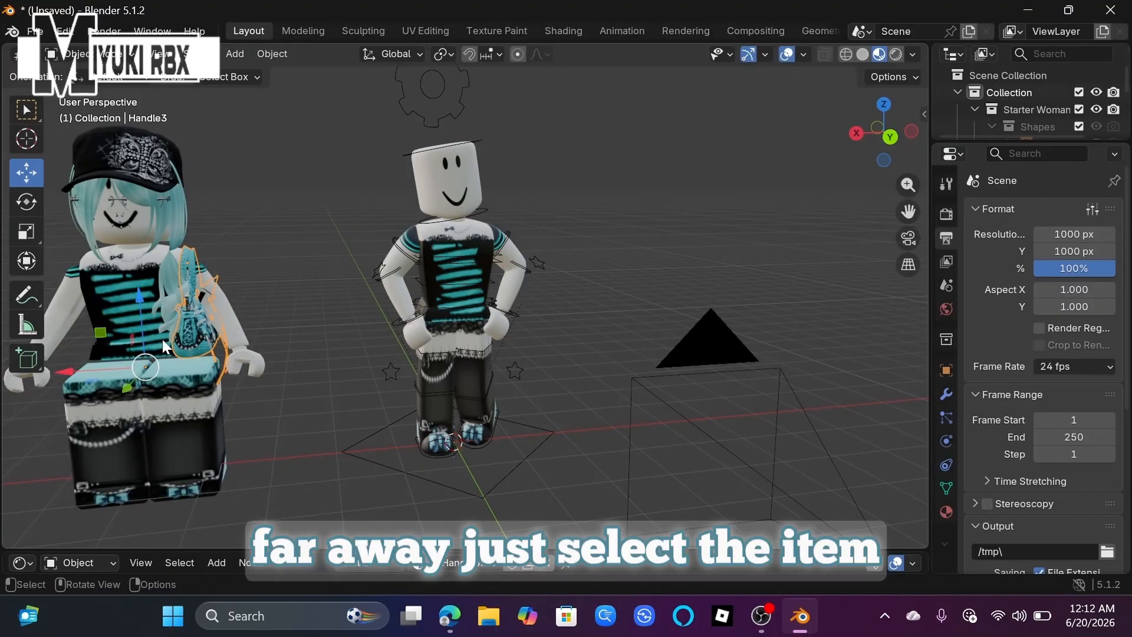
right_click(189, 327)
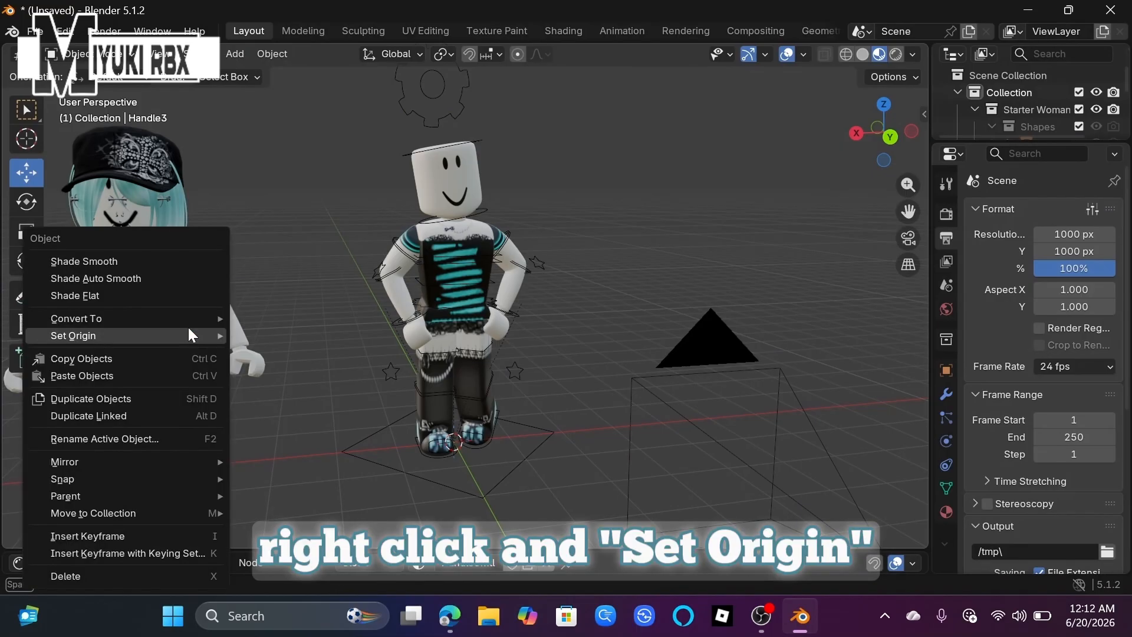
mouse_move(189, 331)
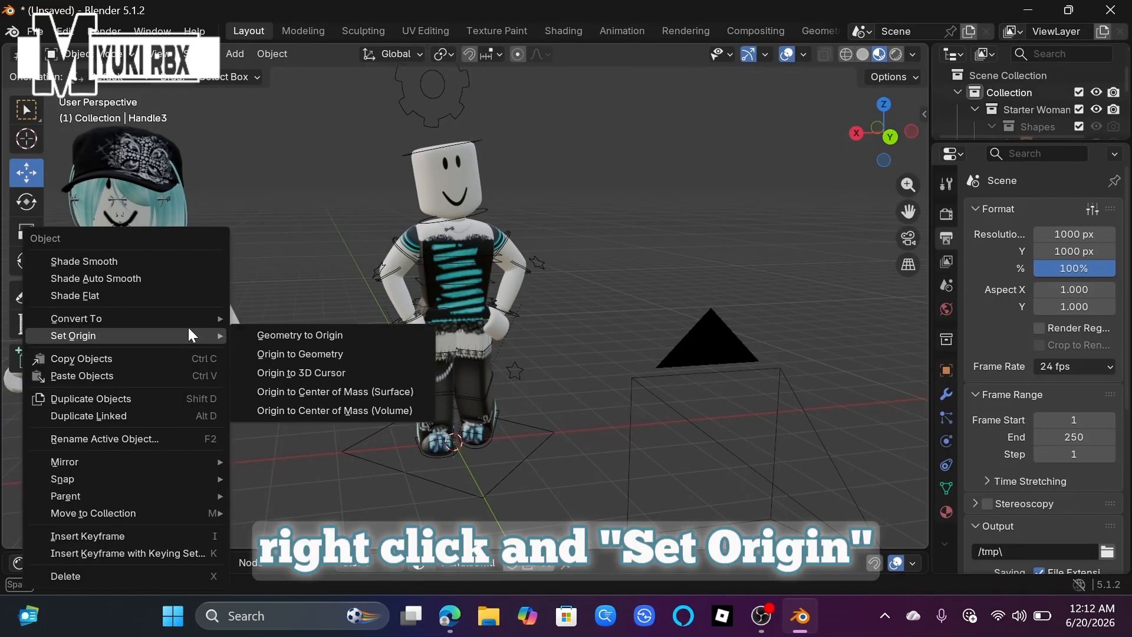
left_click(321, 355)
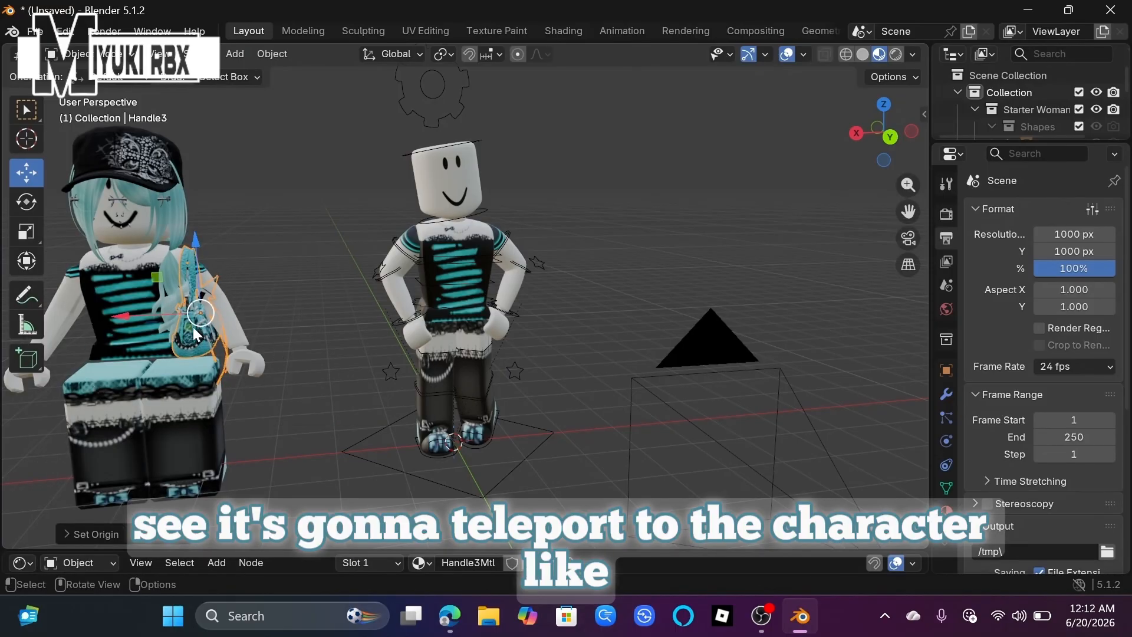
Step: Move the bag about -4.66 m along the X axis onto the posed rig and adjust its position at the left shoulder
key("g")
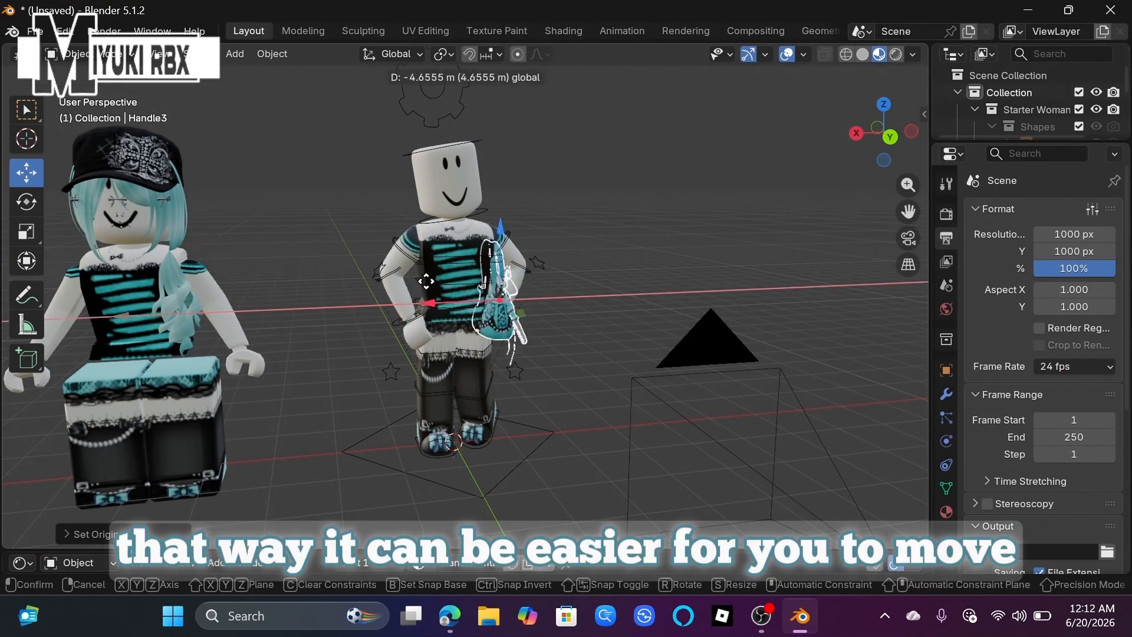
left_click(426, 281)
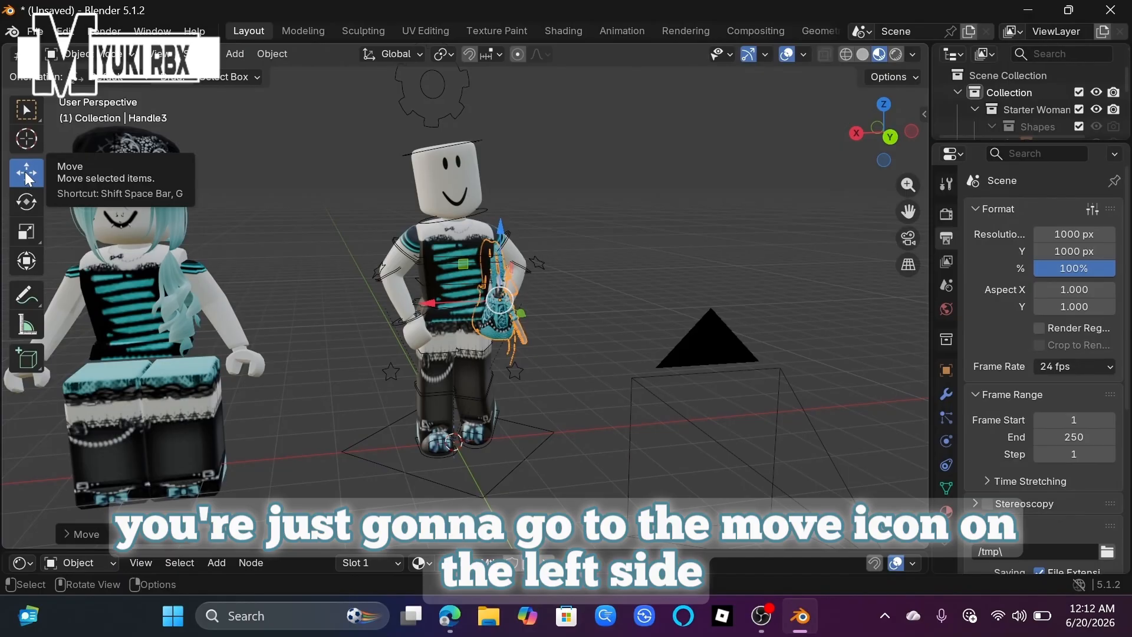
middle_click_drag(326, 292, 352, 285)
left_click_drag(458, 272, 450, 231)
middle_click_drag(451, 232, 507, 271)
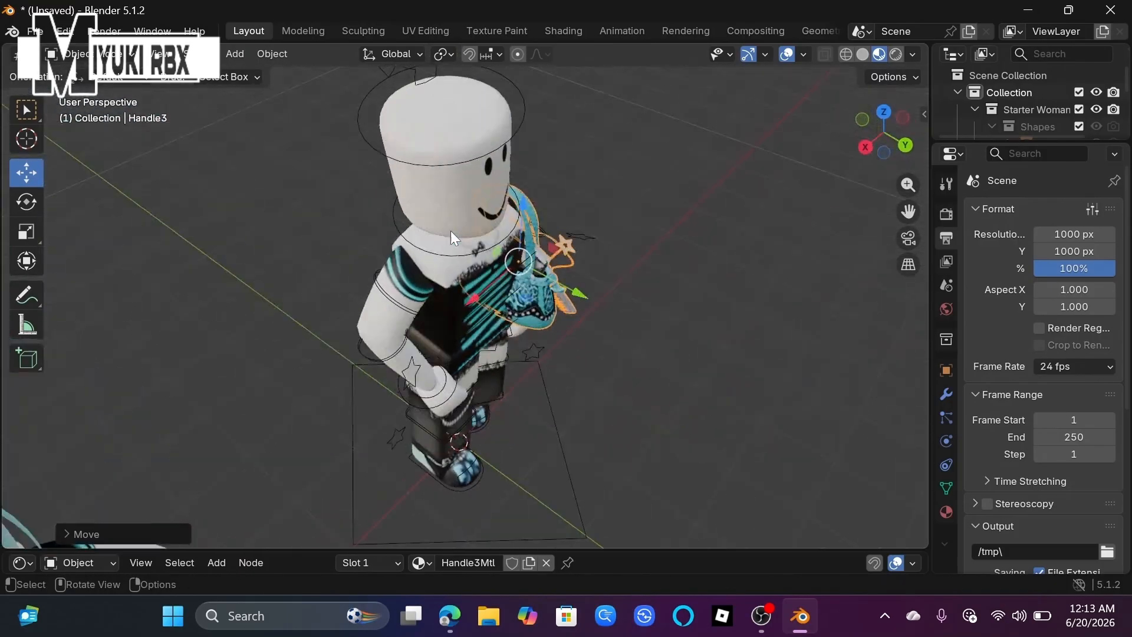
left_click_drag(512, 274, 486, 283)
middle_click_drag(486, 283, 486, 282)
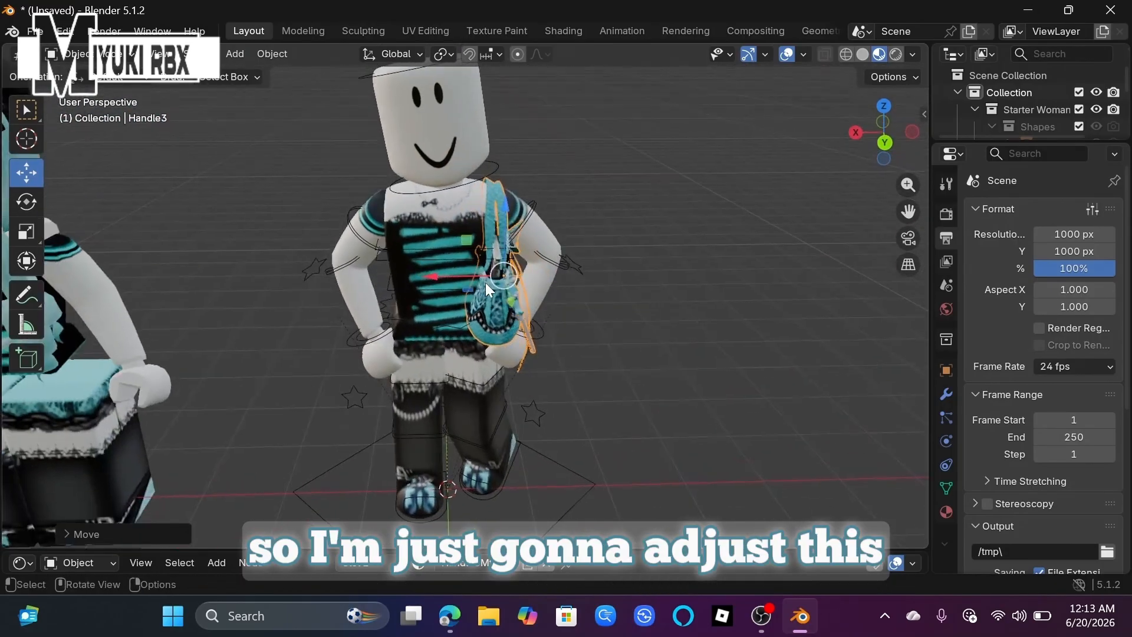
Step: Fine-tune the bag's front-to-back position along the Y axis so it hangs around the rig's left shoulder
scroll(486, 282, "up", 3)
middle_click_drag(508, 218, 474, 259)
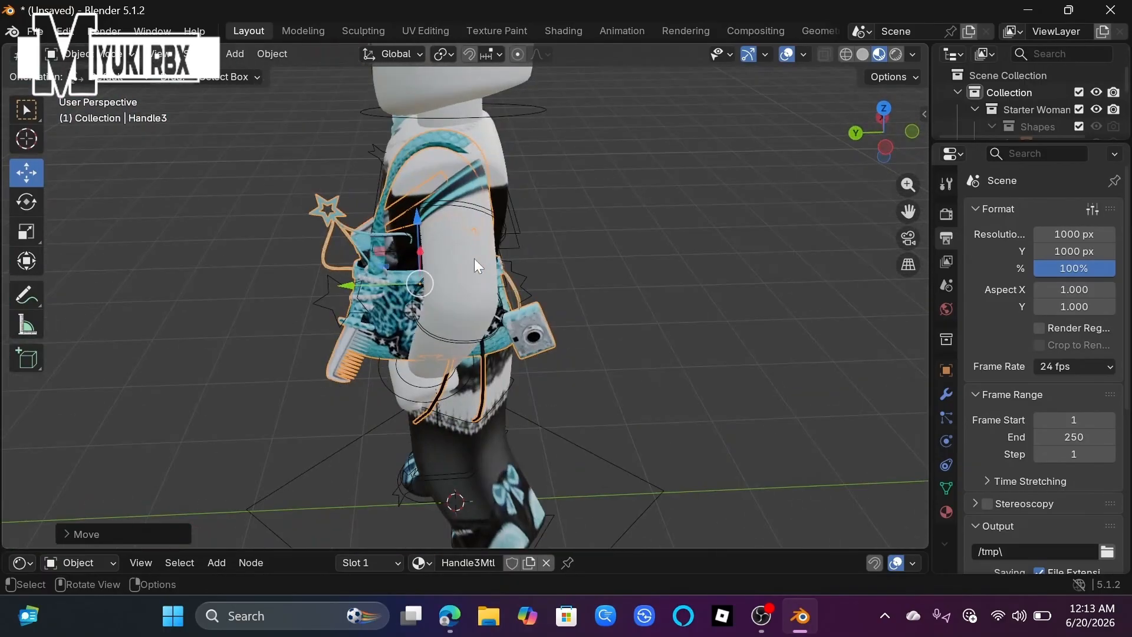
left_click_drag(366, 284, 366, 281)
middle_click_drag(365, 281, 366, 281)
scroll(364, 278, "down", 2)
scroll(366, 281, "down", 1)
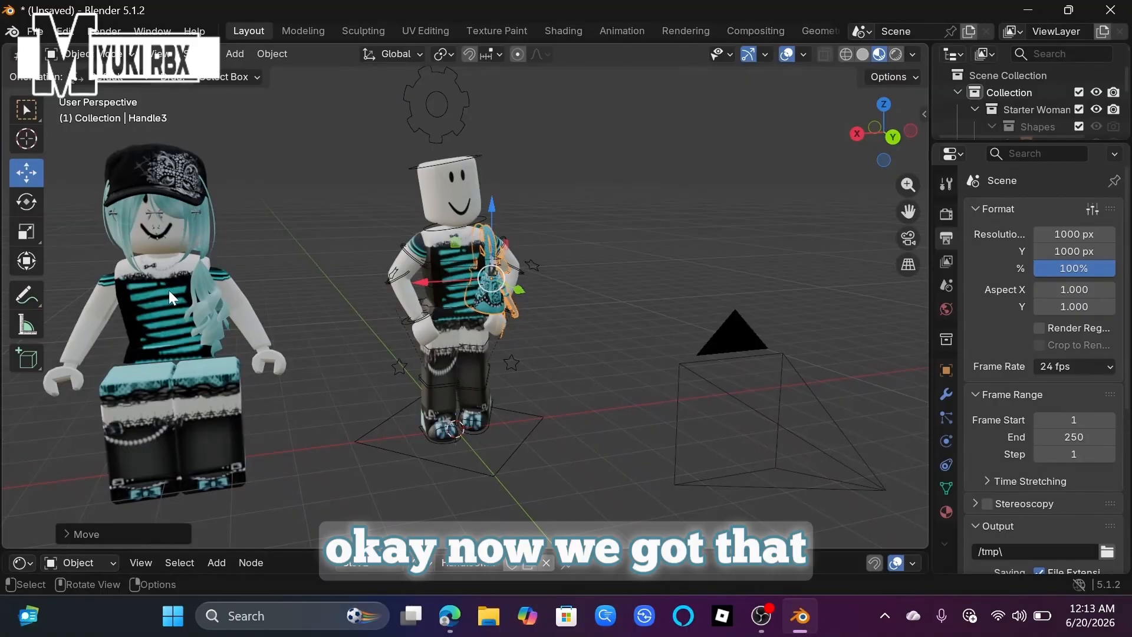
Step: Delete the imported avatar's head, keeping its hair and cap
left_click(179, 228)
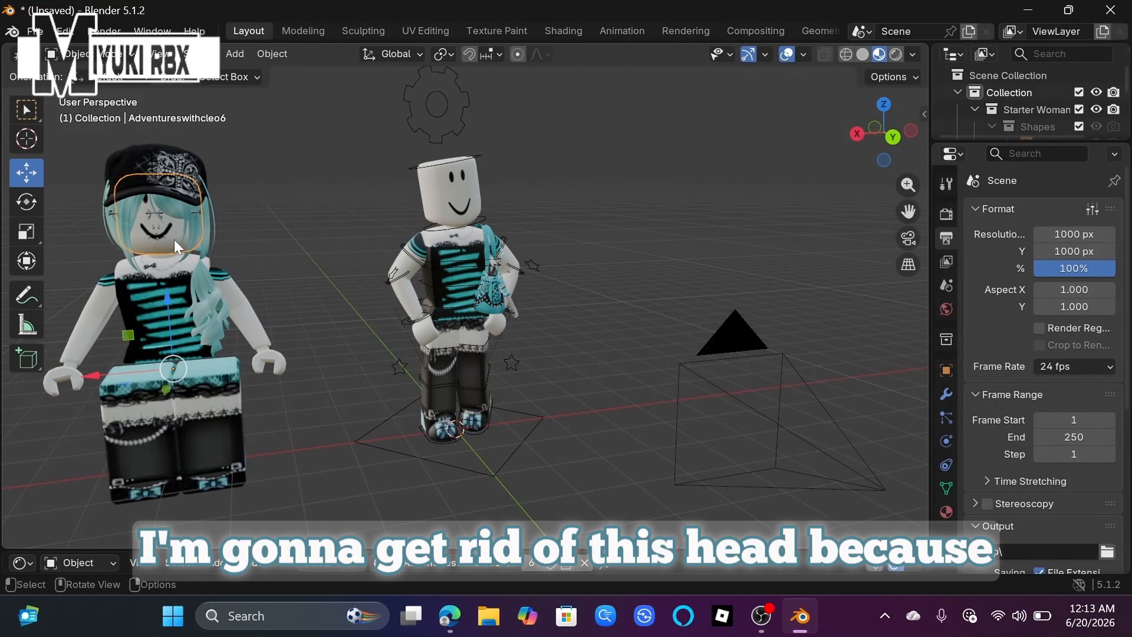
key("x")
left_click(179, 227)
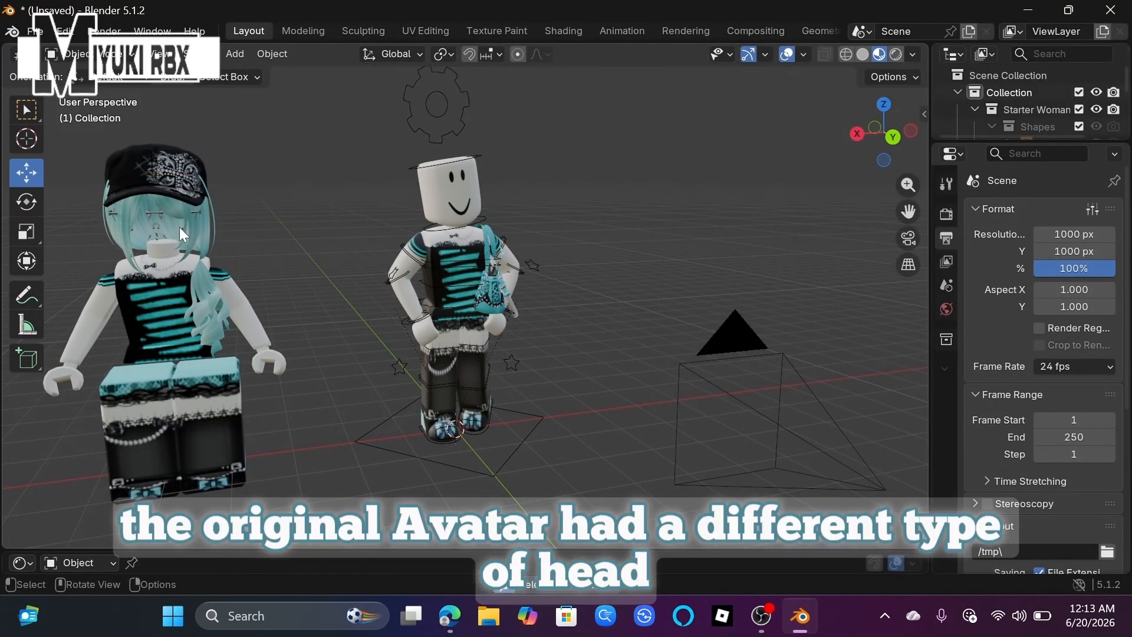
scroll(166, 247, "down", 2)
scroll(166, 248, "left", 4)
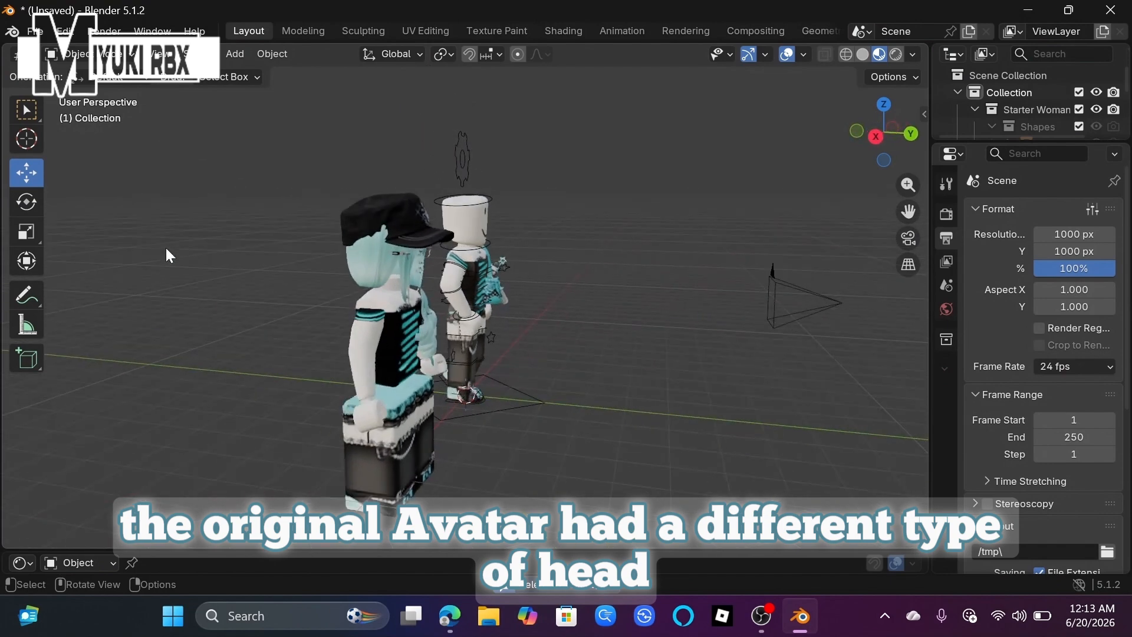
scroll(165, 248, "up", 1)
scroll(167, 248, "right", 3)
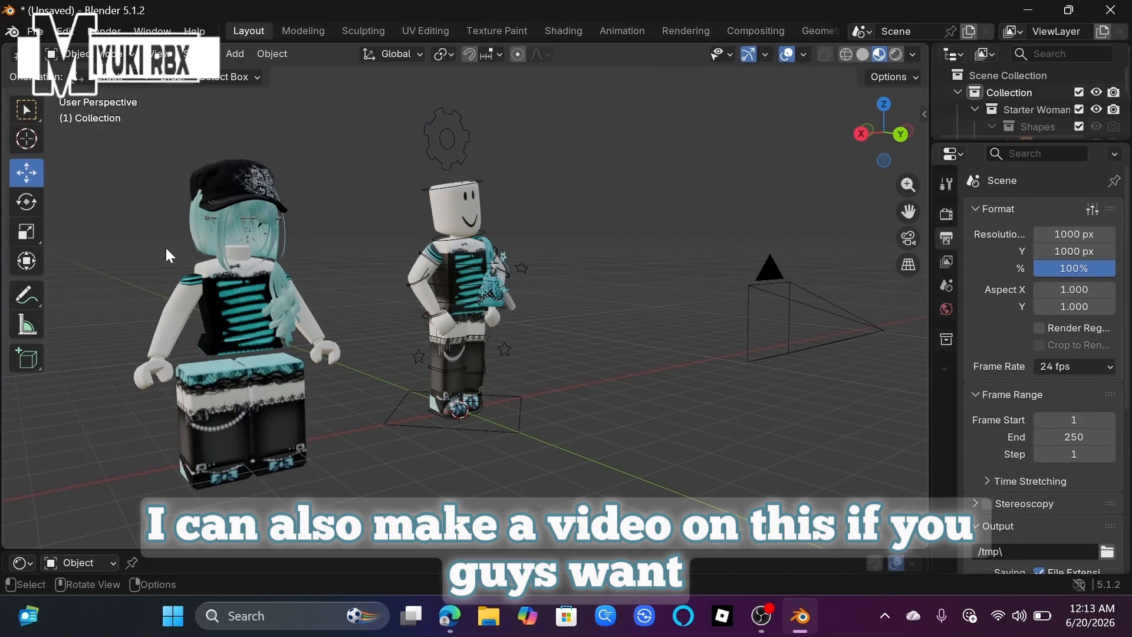
scroll(167, 250, "down", 3)
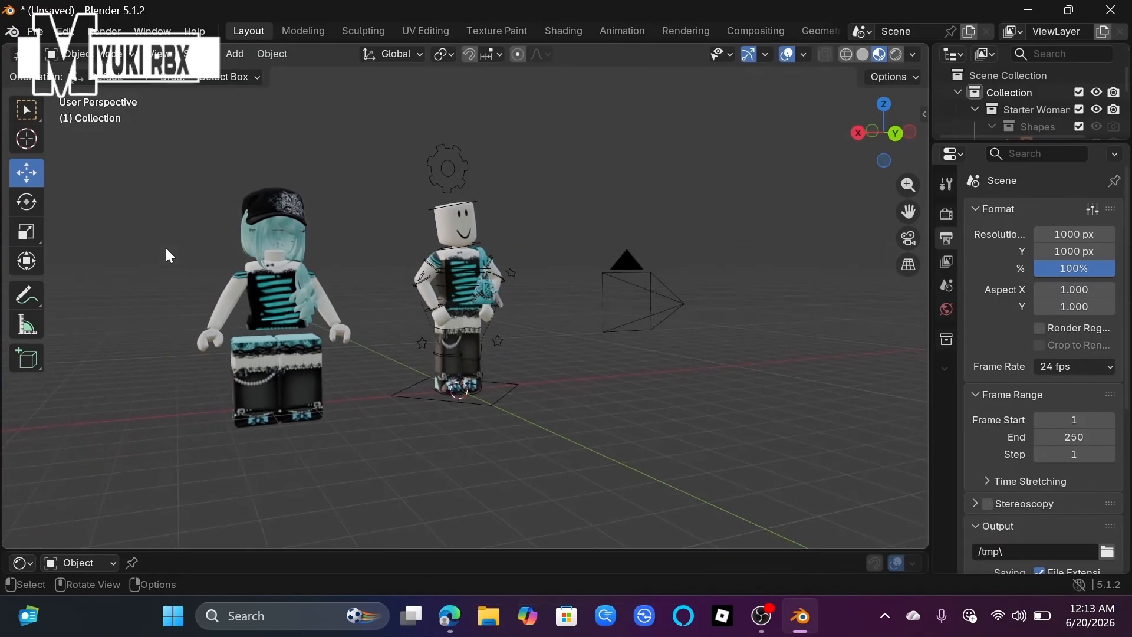
scroll(167, 248, "up", 1)
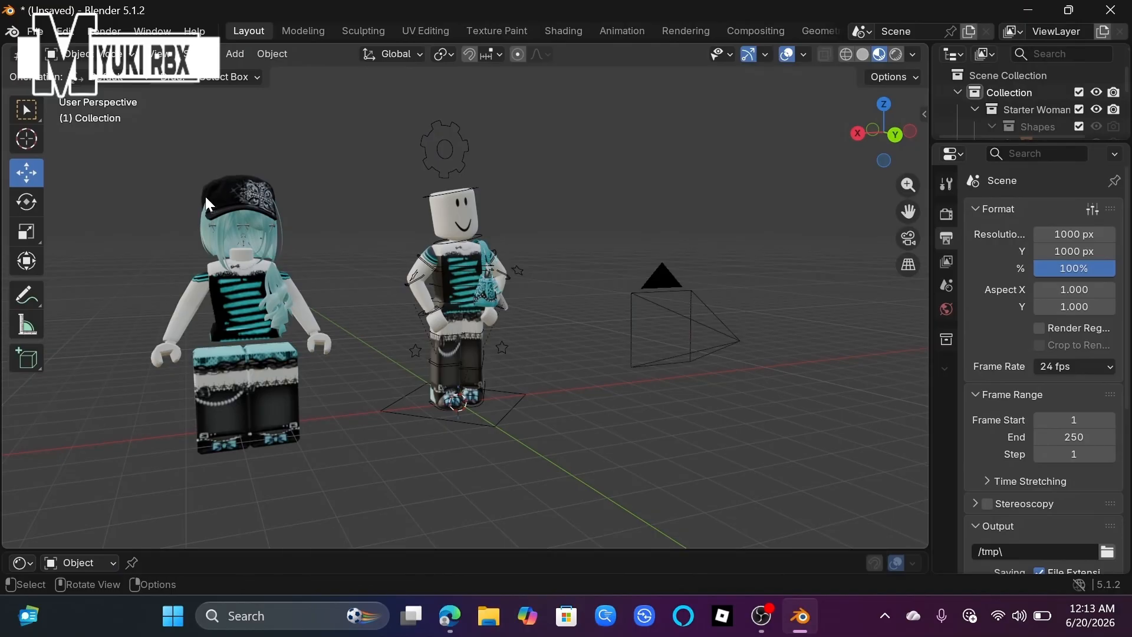
Step: Try to join the box-selected hair, cap and face accessories of the imported avatar
scroll(206, 197, "right", 1)
left_click_drag(161, 166, 309, 243)
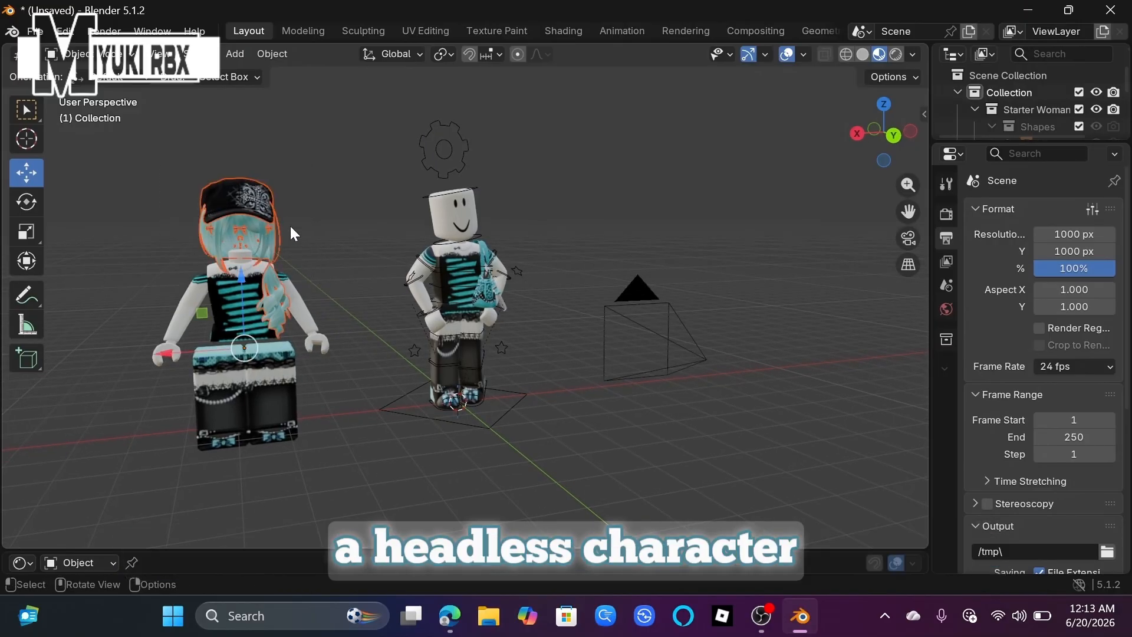
right_click(267, 208)
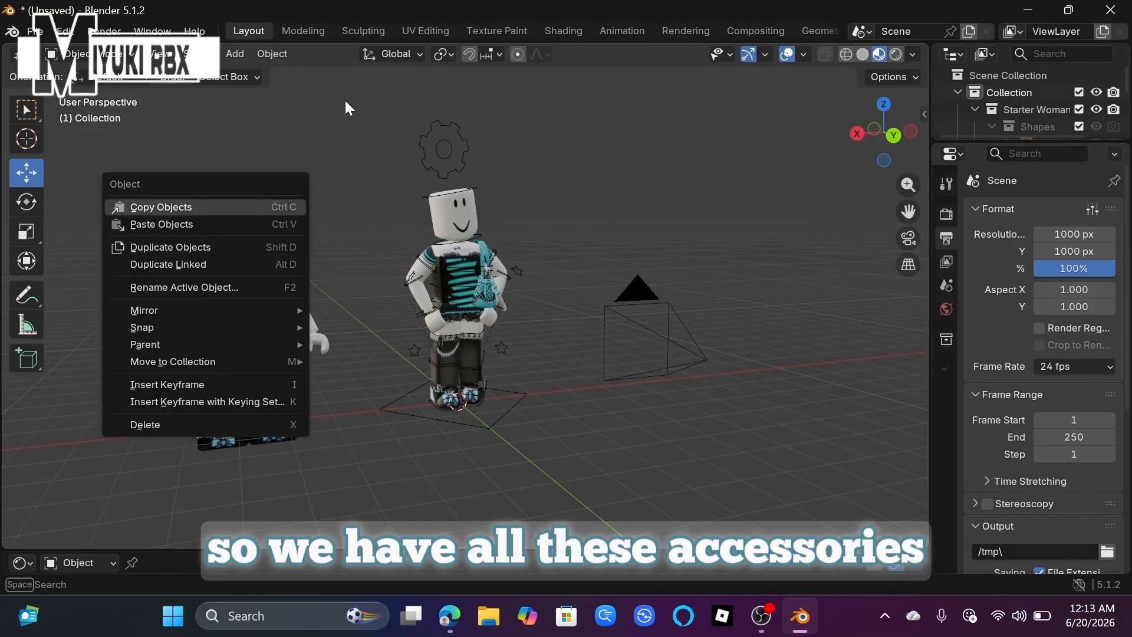
right_click(274, 213)
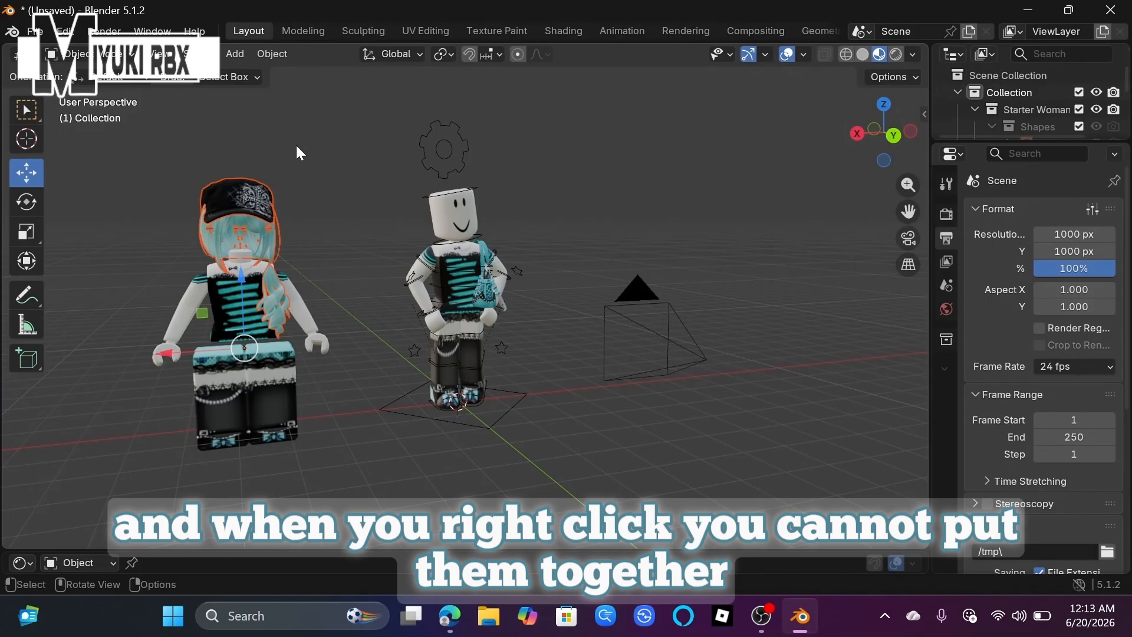
right_click(276, 188)
mouse_move(200, 344)
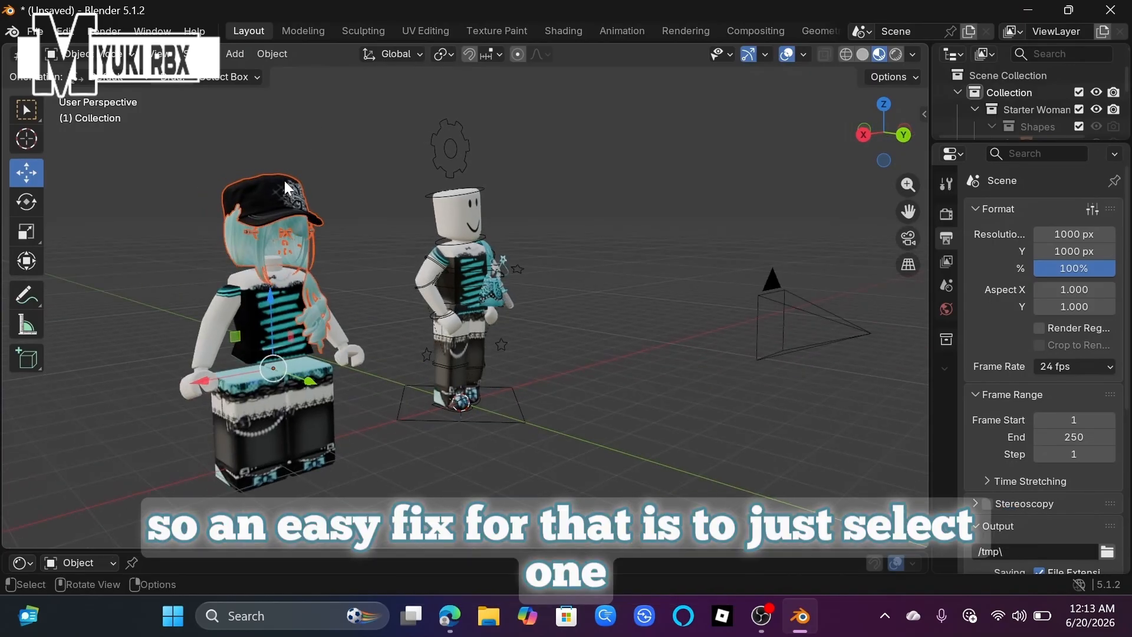
Step: Join the imported avatar's cap and hair into one object with the hair as the active object
left_click(284, 186)
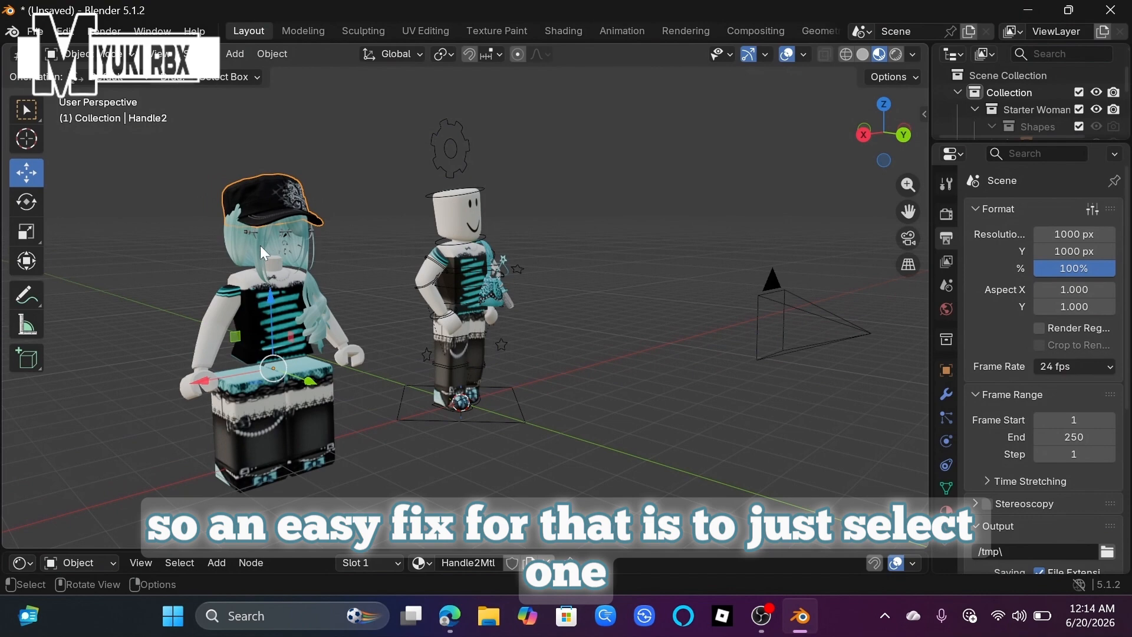
key("shift")
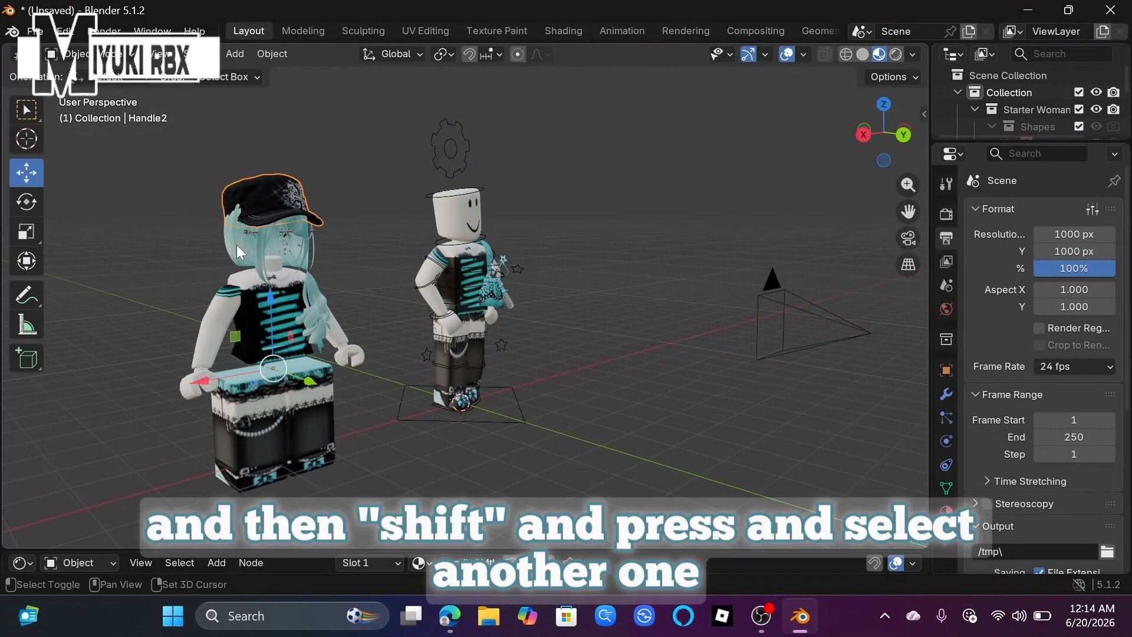
left_click(236, 246, "shift")
middle_click_drag(270, 229, 286, 203)
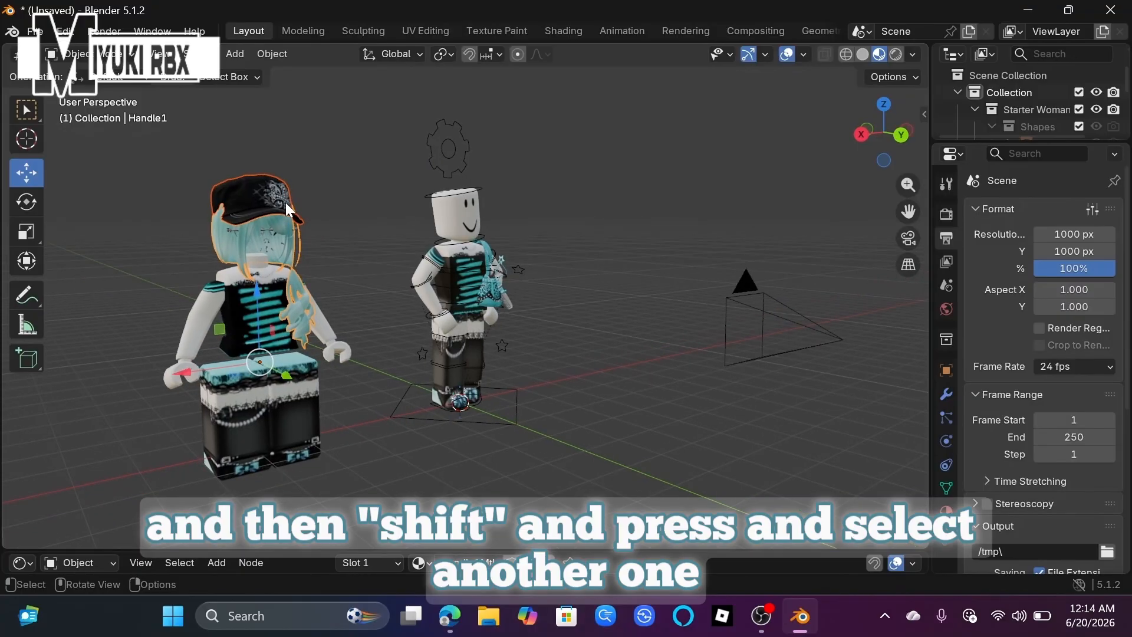
right_click(286, 203)
left_click(185, 165)
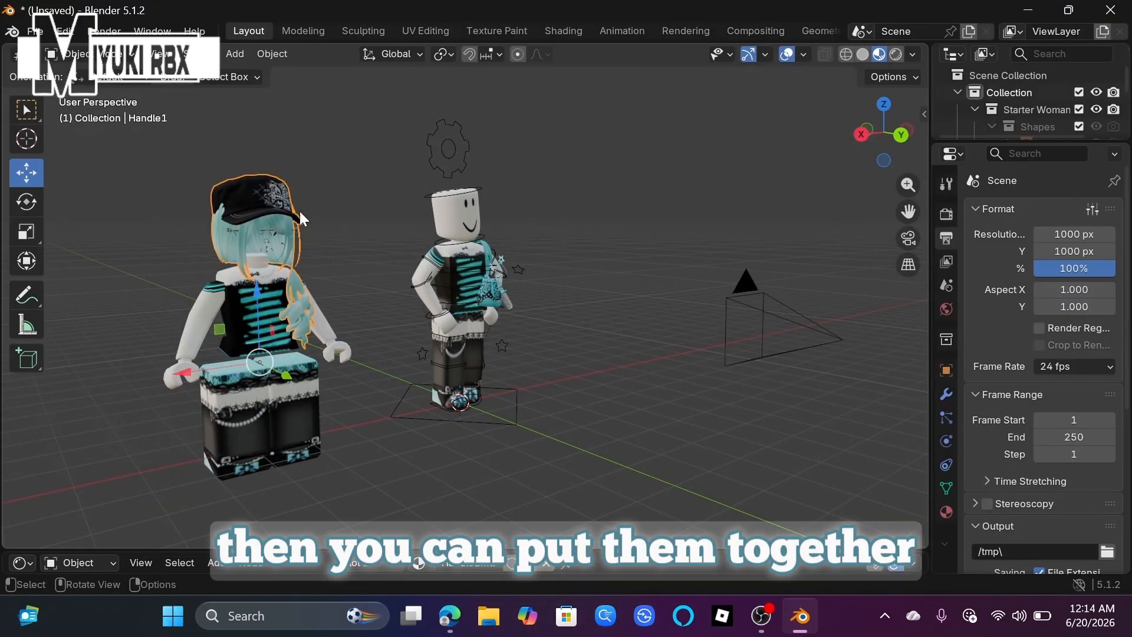
Step: Join the remaining face accessories with the combined hair and cap into a single object
middle_click_drag(301, 214, 357, 199)
left_click(317, 239)
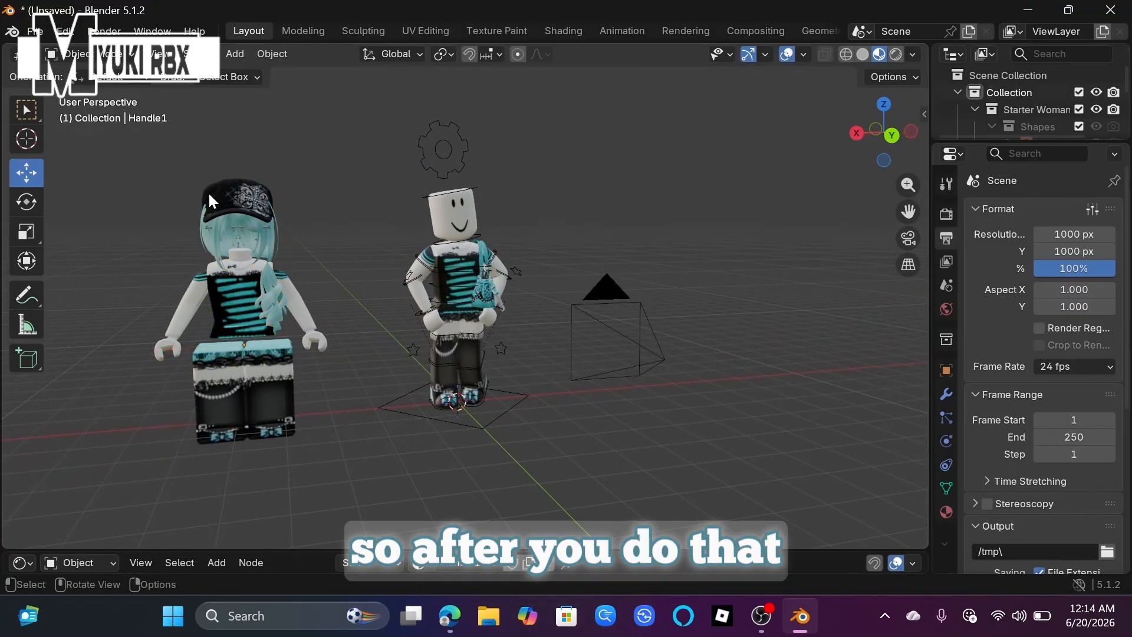
left_click_drag(166, 158, 310, 242)
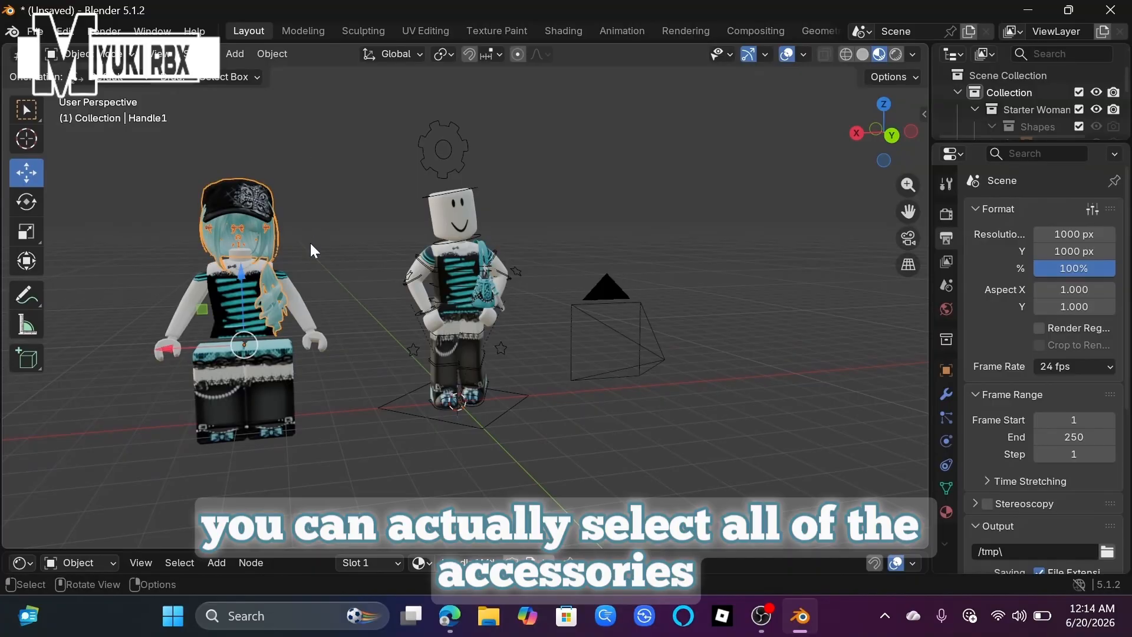
right_click(309, 242)
left_click(278, 243)
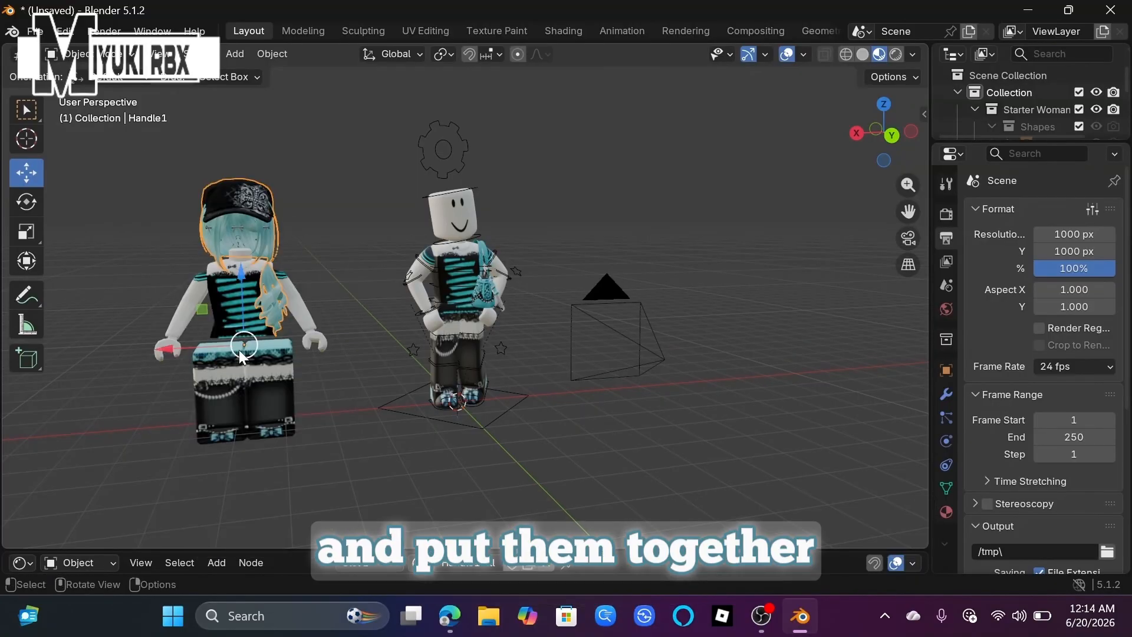
Step: Set the origin of the joined head accessories to their geometry
middle_click_drag(231, 320, 261, 320)
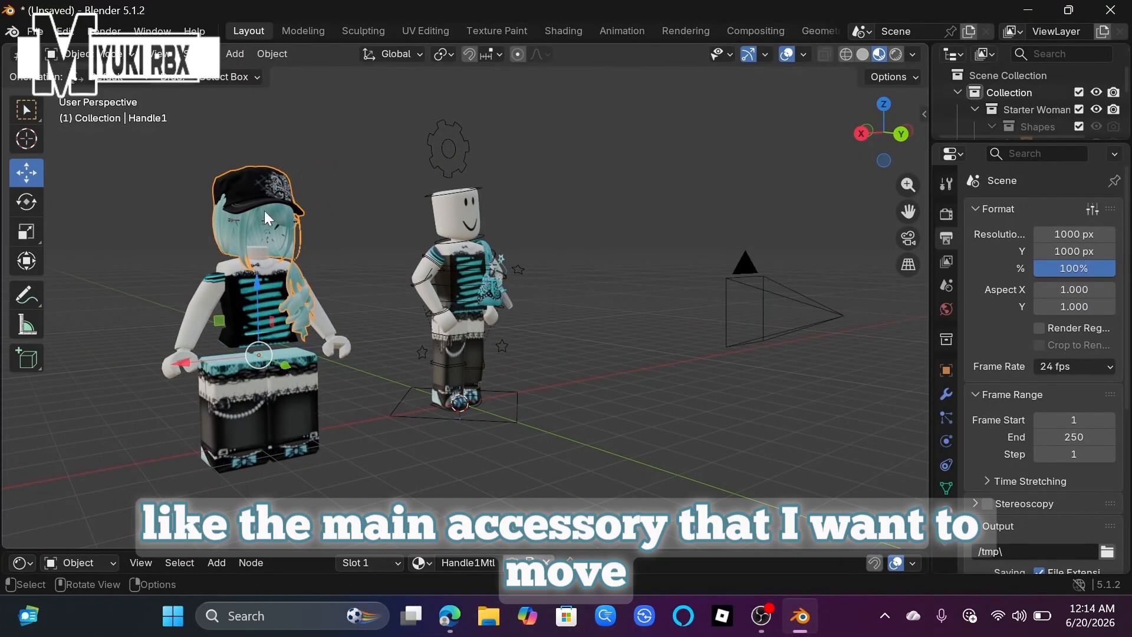
left_click_drag(183, 361, 201, 342)
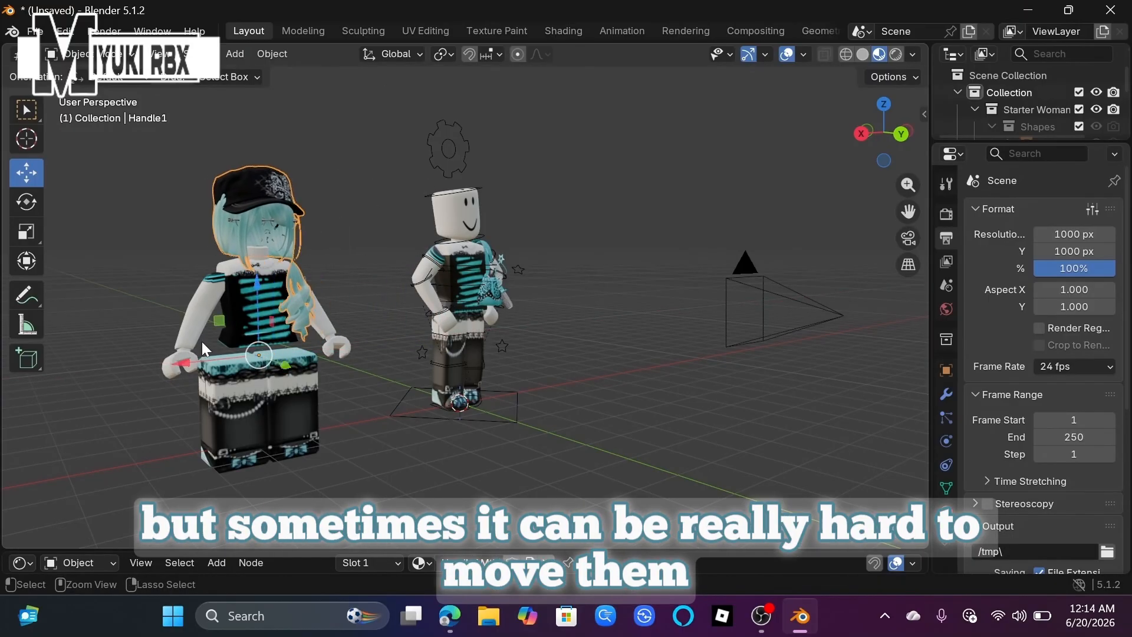
right_click(281, 243)
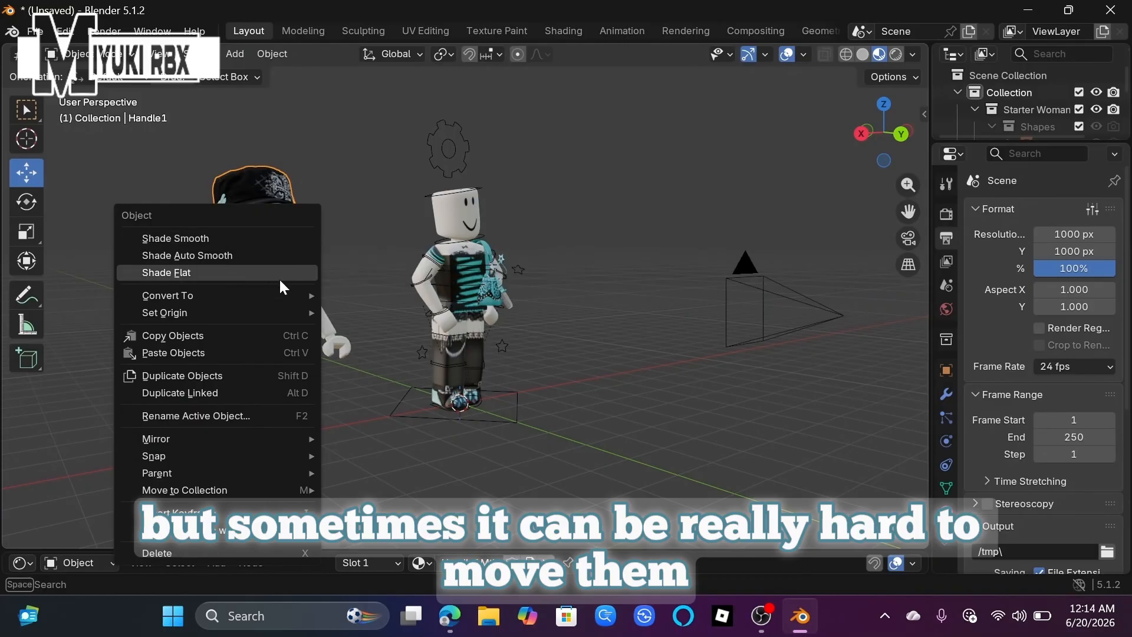
right_click(341, 158)
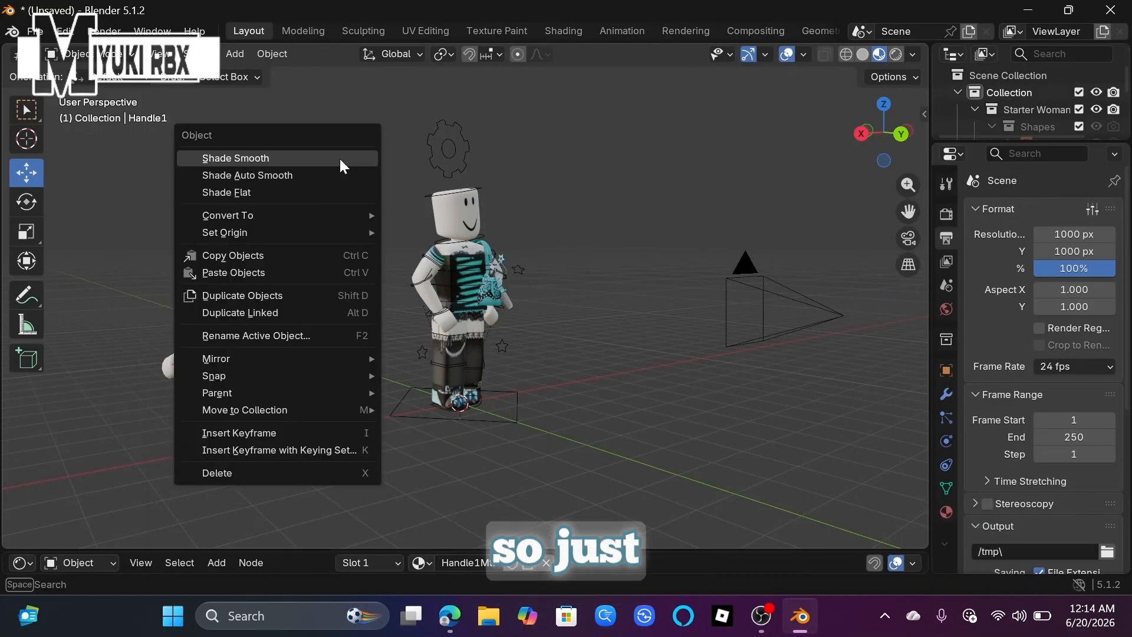
mouse_move(234, 235)
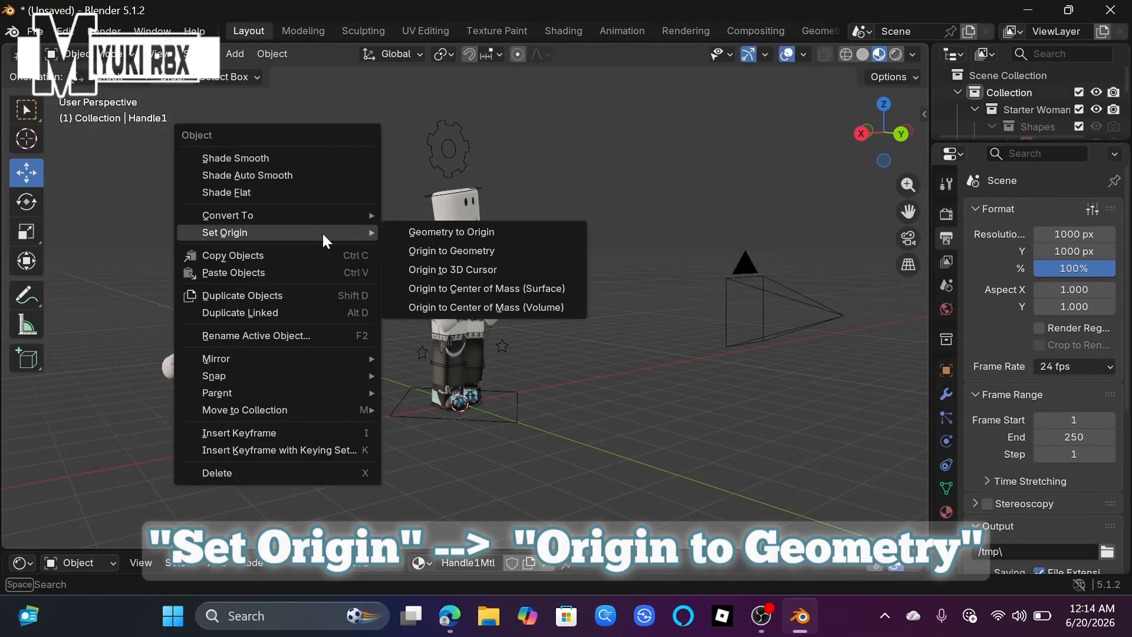
left_click(430, 253)
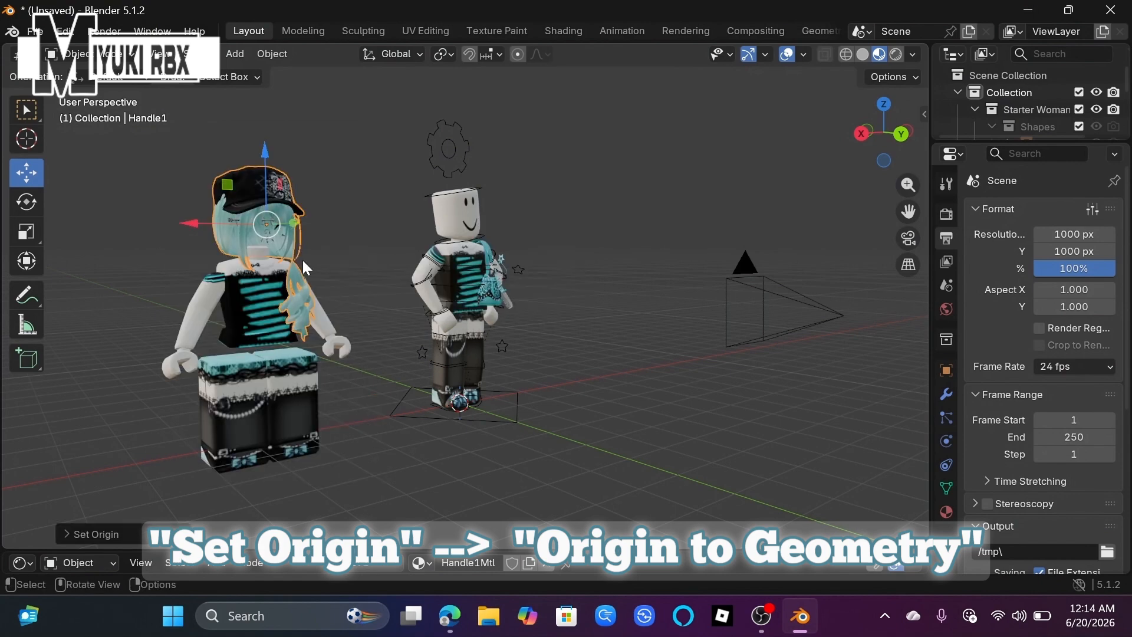
Step: Move the joined accessories along the X axis onto the posed rig's head and fine-tune their placement there
middle_click_drag(286, 260, 226, 252)
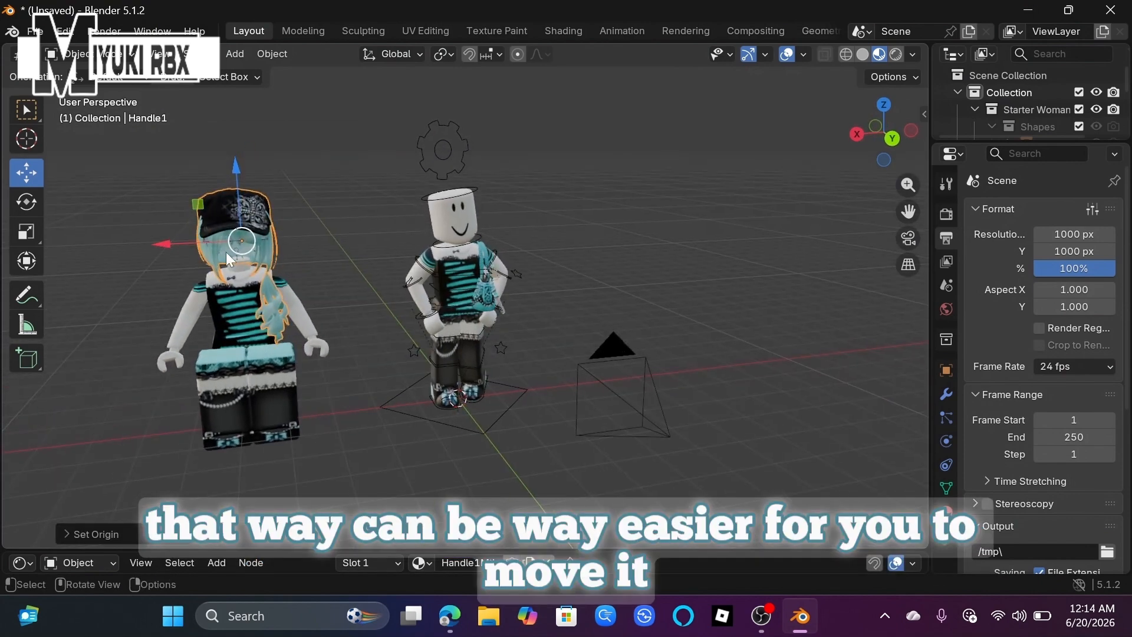
left_click_drag(170, 238, 391, 218)
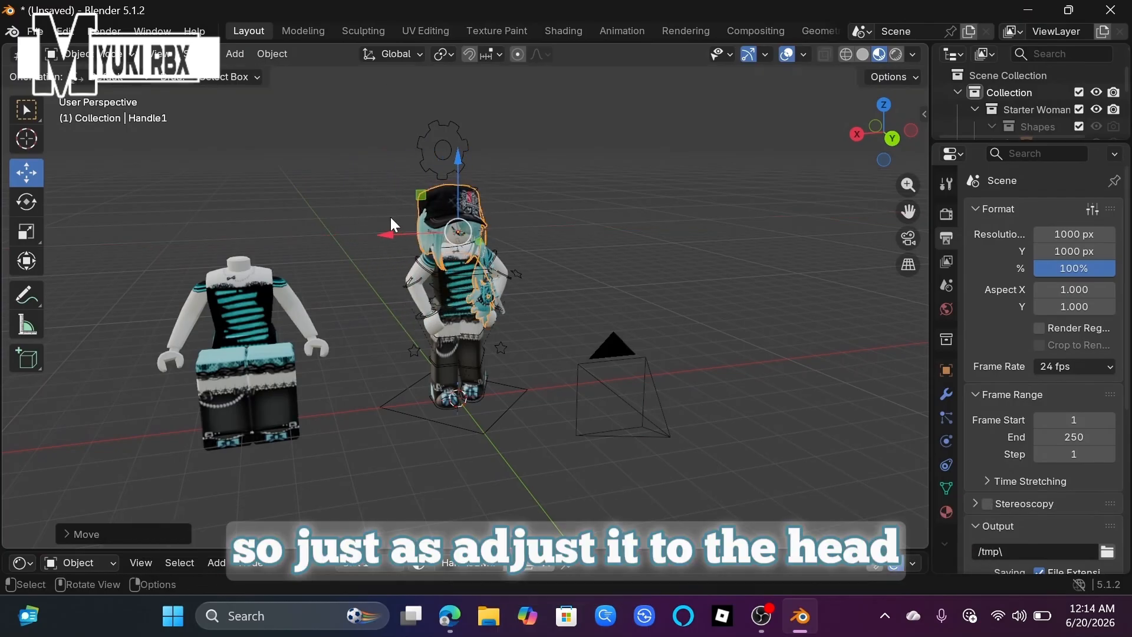
middle_click_drag(391, 218, 507, 220)
left_click_drag(481, 195, 475, 179)
middle_click_drag(476, 179, 401, 177)
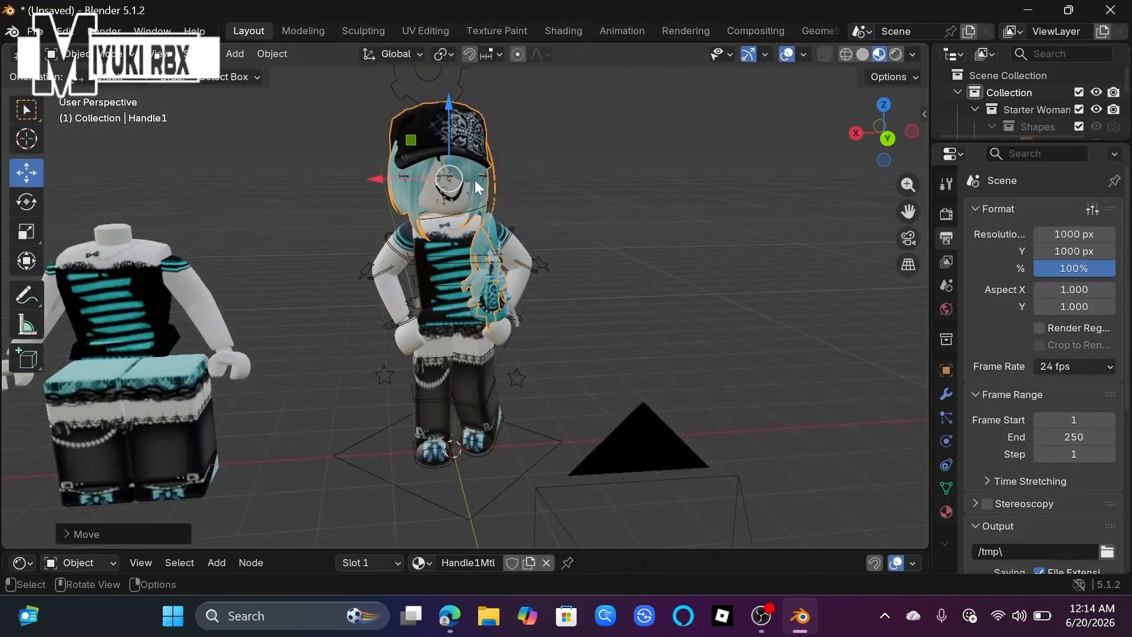
left_click_drag(384, 175, 396, 180)
Step: Rotate the joined accessories slightly about the Y axis to follow the tilt of the rig's head
left_click(38, 196)
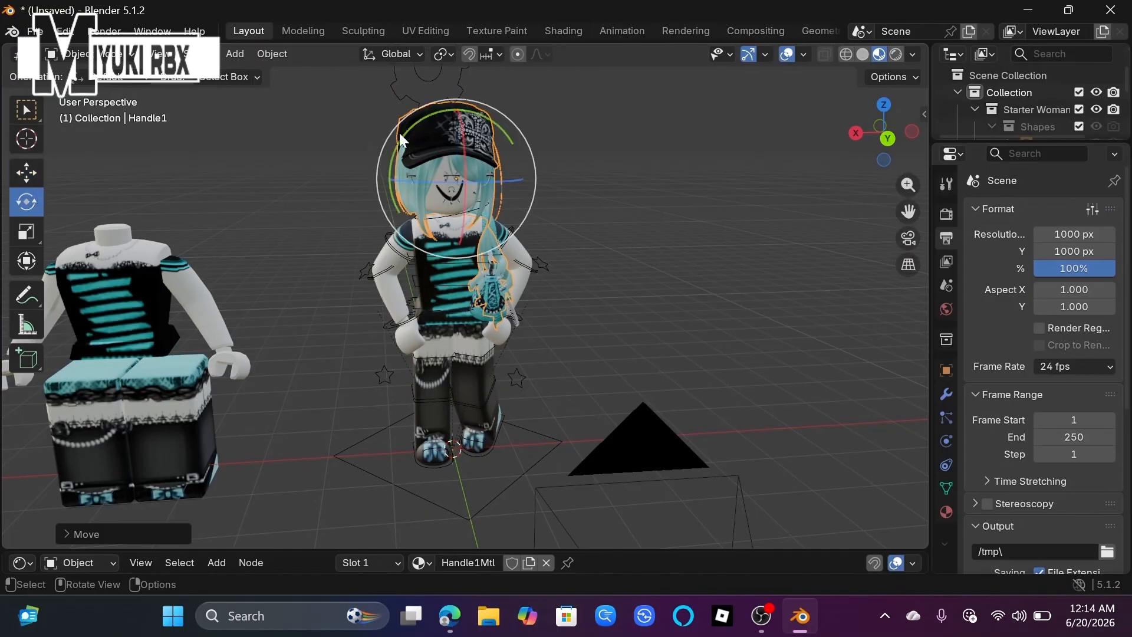
left_click_drag(490, 103, 501, 118)
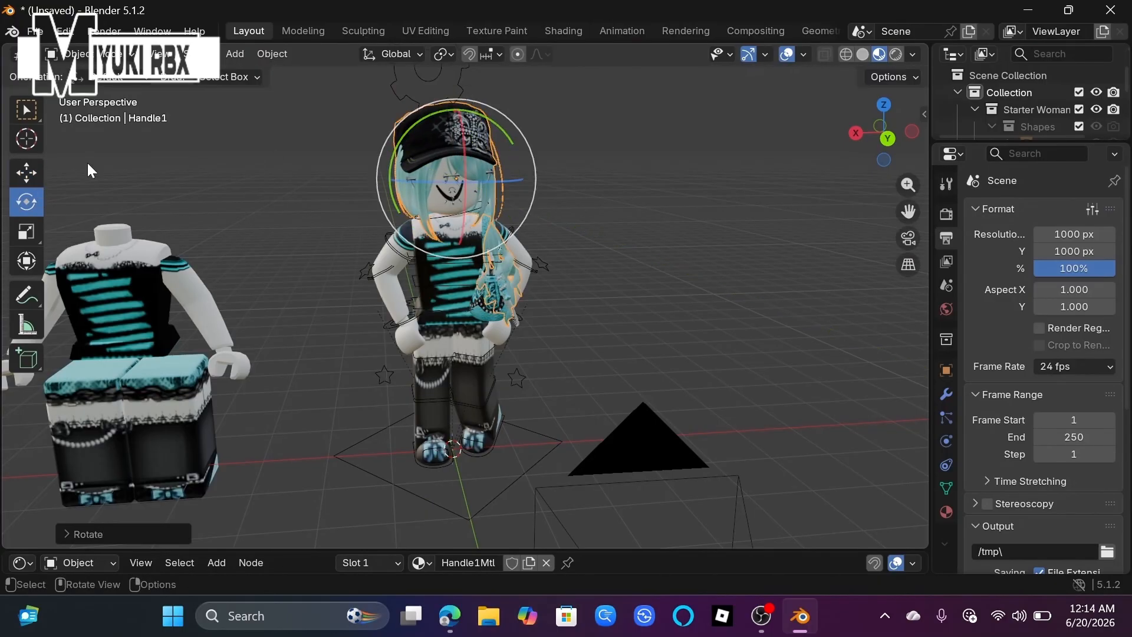
left_click(24, 174)
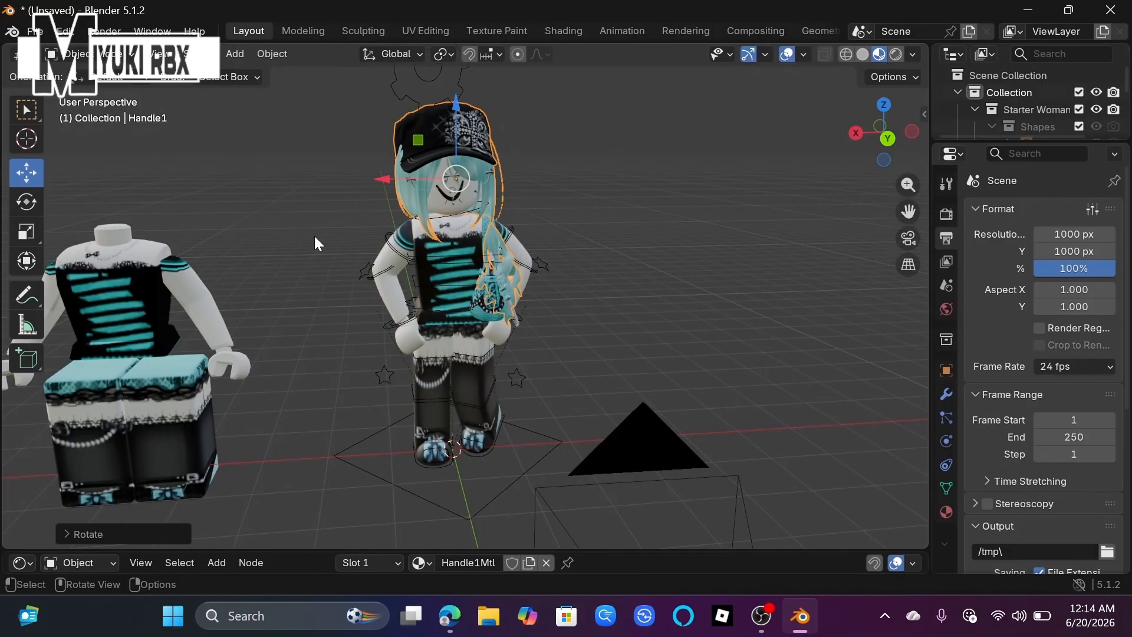
left_click(26, 203)
middle_click_drag(465, 165, 481, 142)
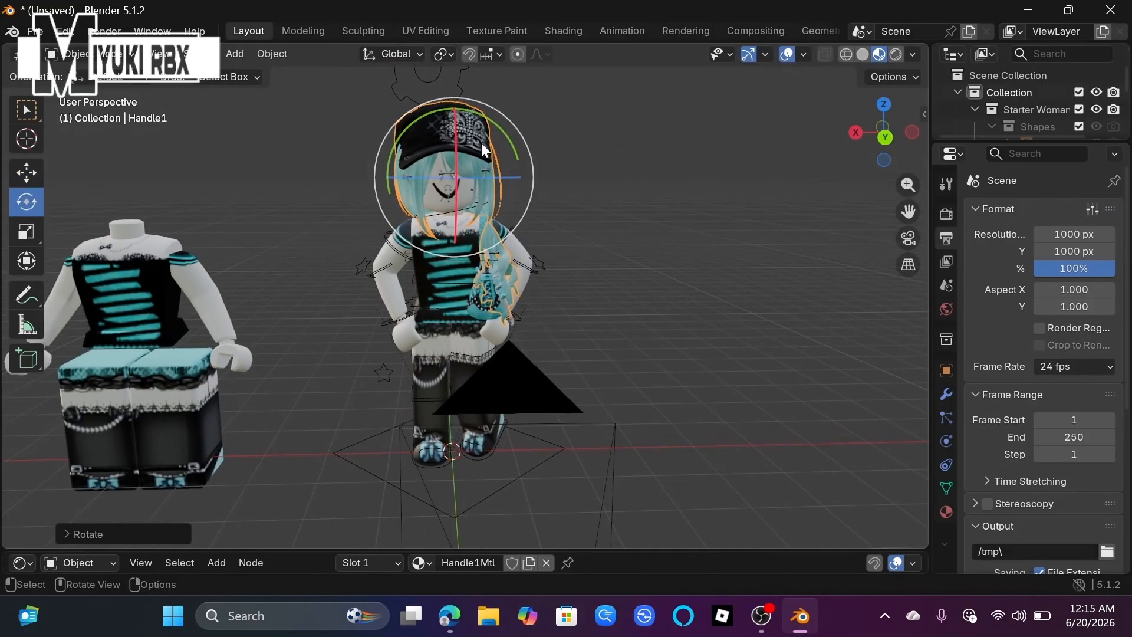
left_click_drag(500, 126, 497, 121)
middle_click_drag(497, 121, 497, 122)
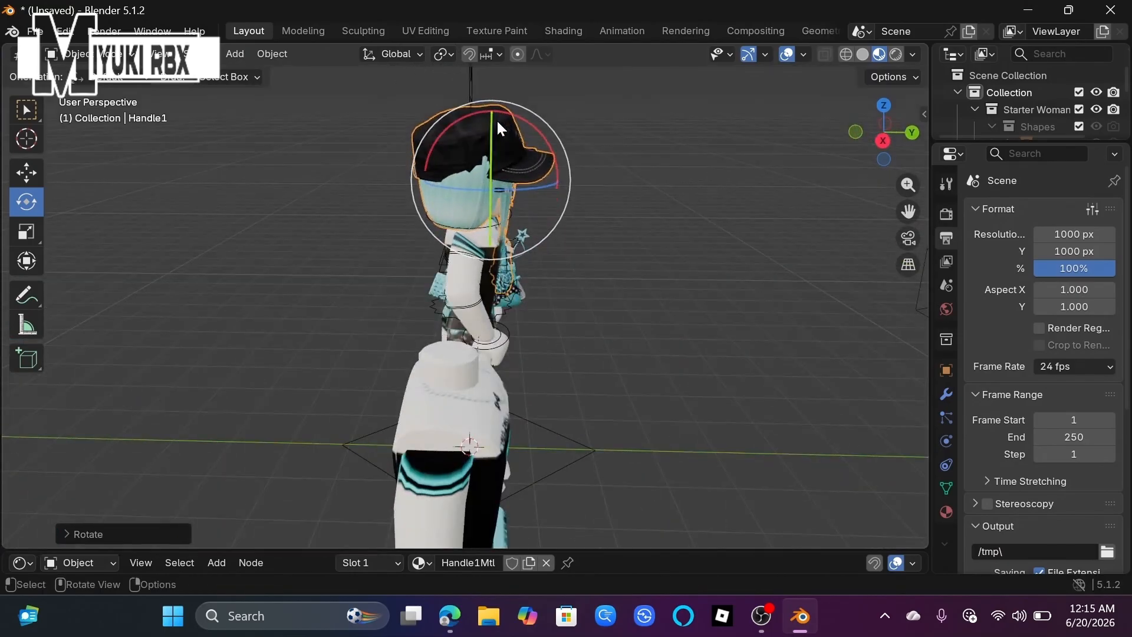
Step: Fine-tune the height of the hair and cap on the rig's head and deselect them
left_click(25, 173)
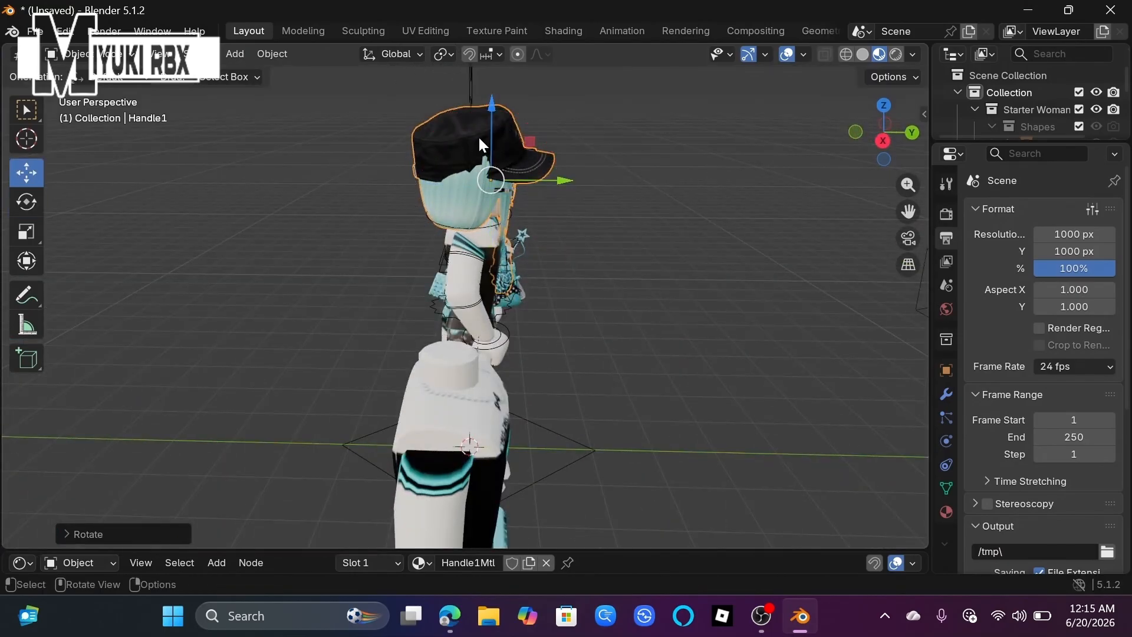
left_click_drag(485, 139, 485, 128)
middle_click_drag(486, 128, 462, 121)
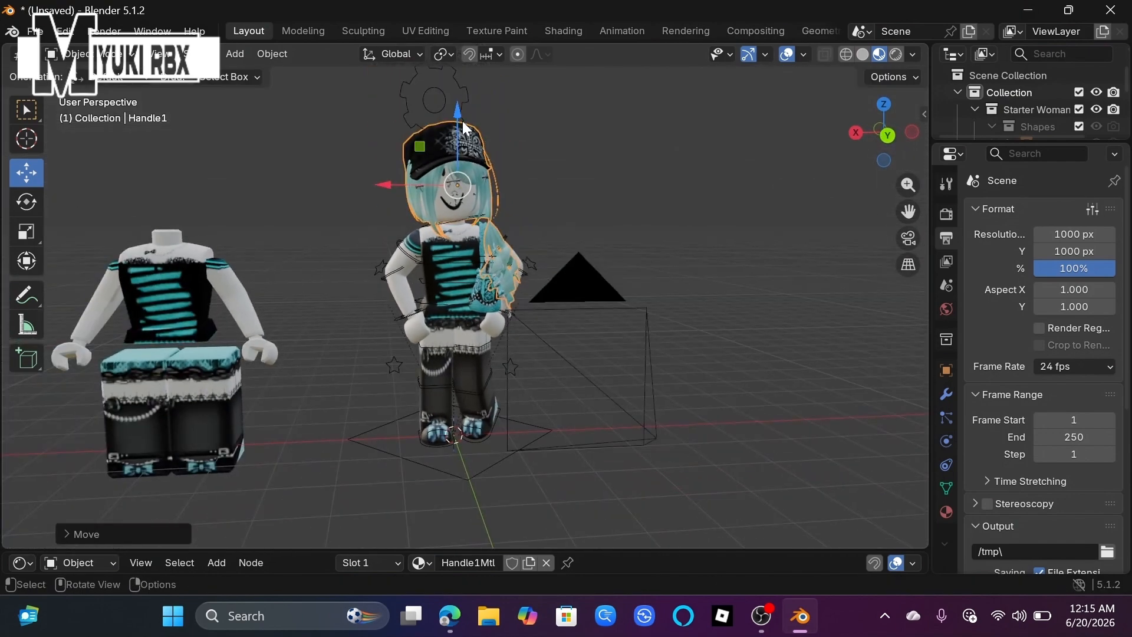
left_click_drag(458, 119, 460, 124)
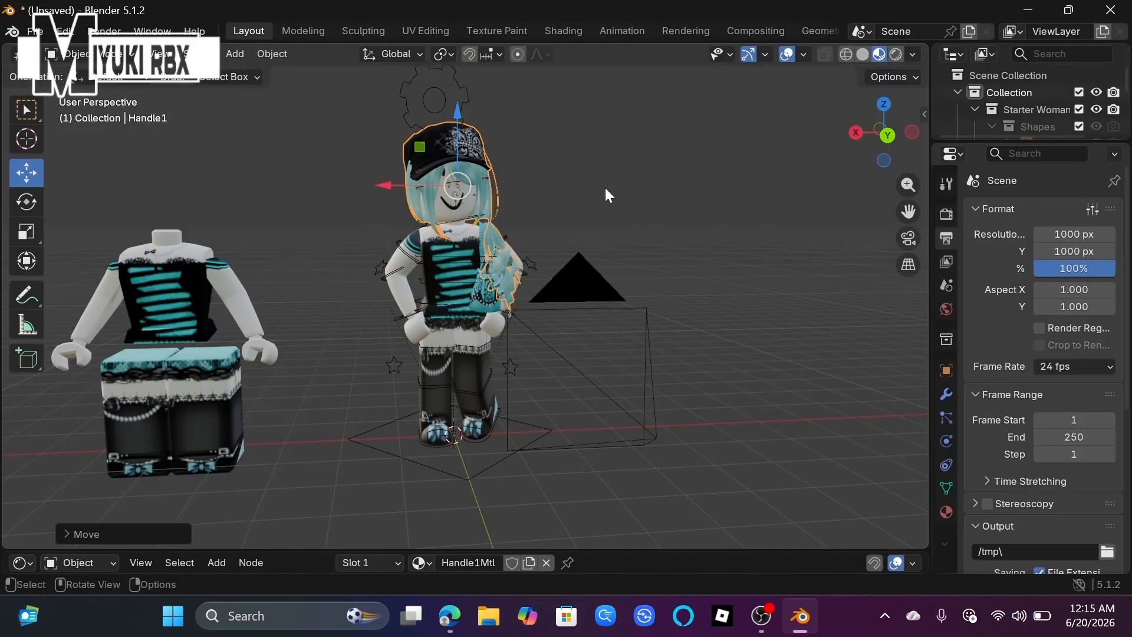
left_click(612, 197)
scroll(322, 426, "down", 1)
scroll(323, 433, "down", 2)
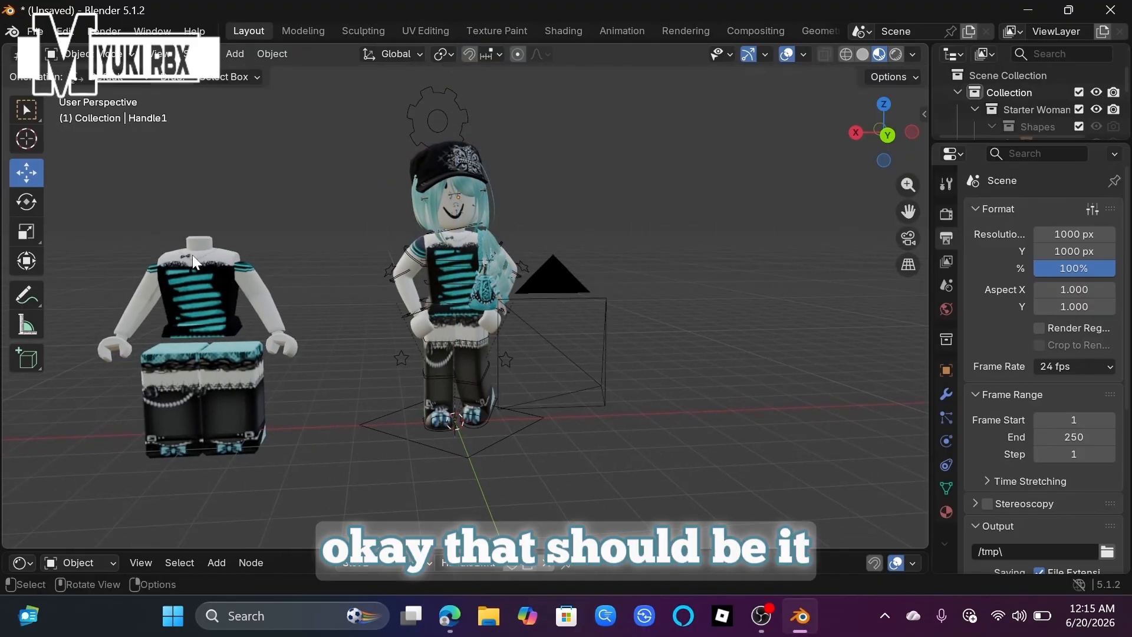
Step: Delete the leftover body parts of the imported avatar, including torso, arms and legs
left_click_drag(132, 233, 376, 482)
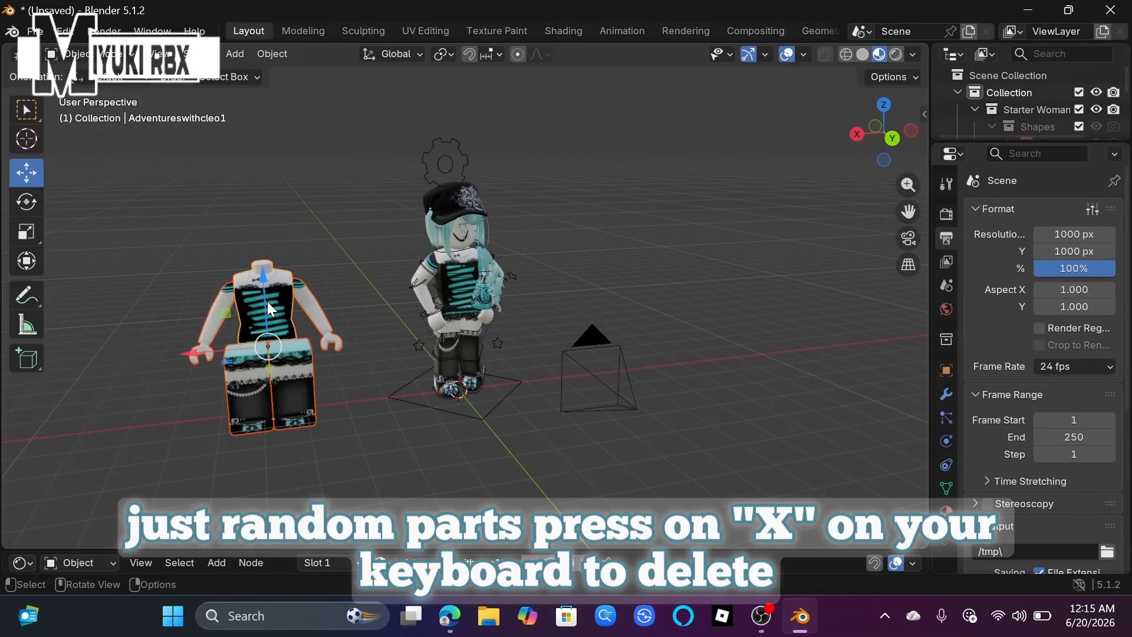
key("x")
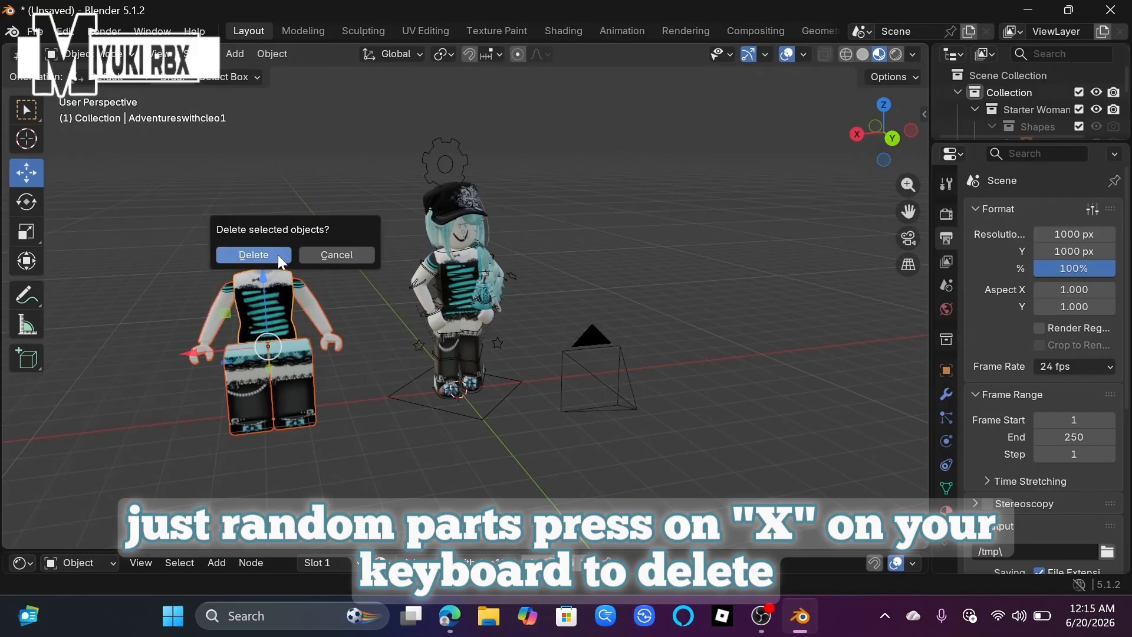
left_click(278, 255)
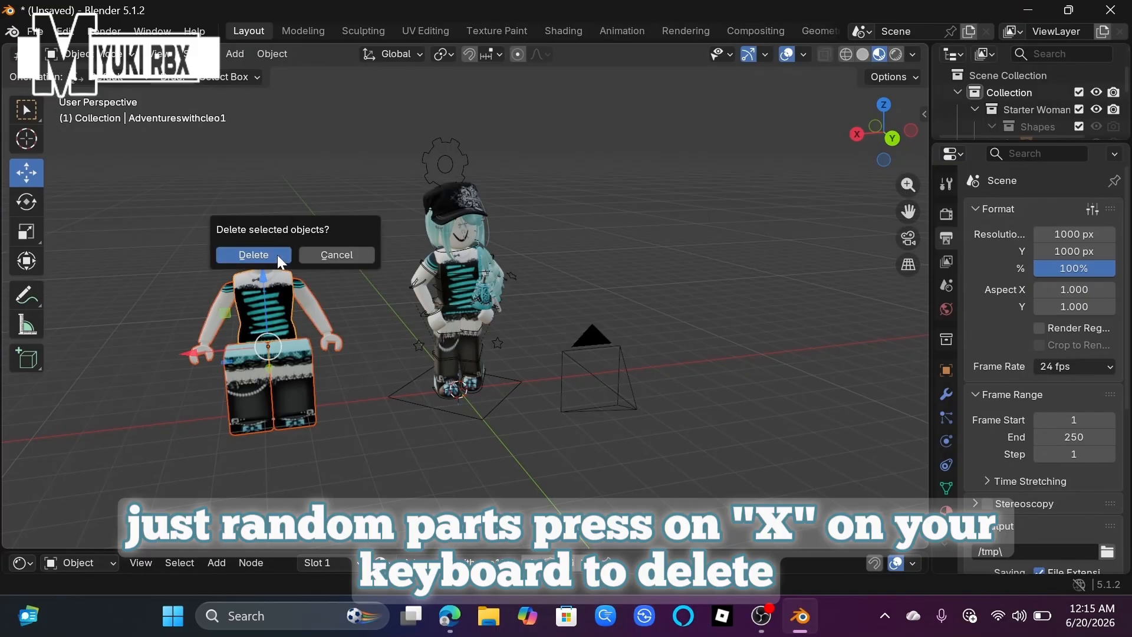
Step: Look through the camera and reposition it with Walk Navigation so the whole character, including the hat, fits inside the frame
left_click(909, 237)
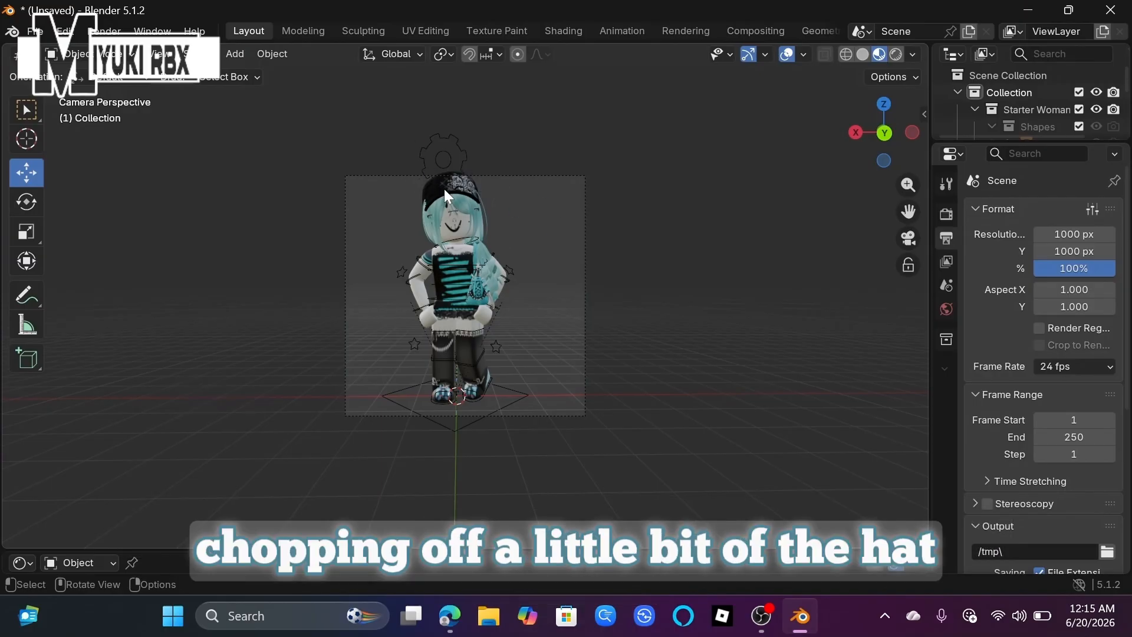
left_click(158, 54)
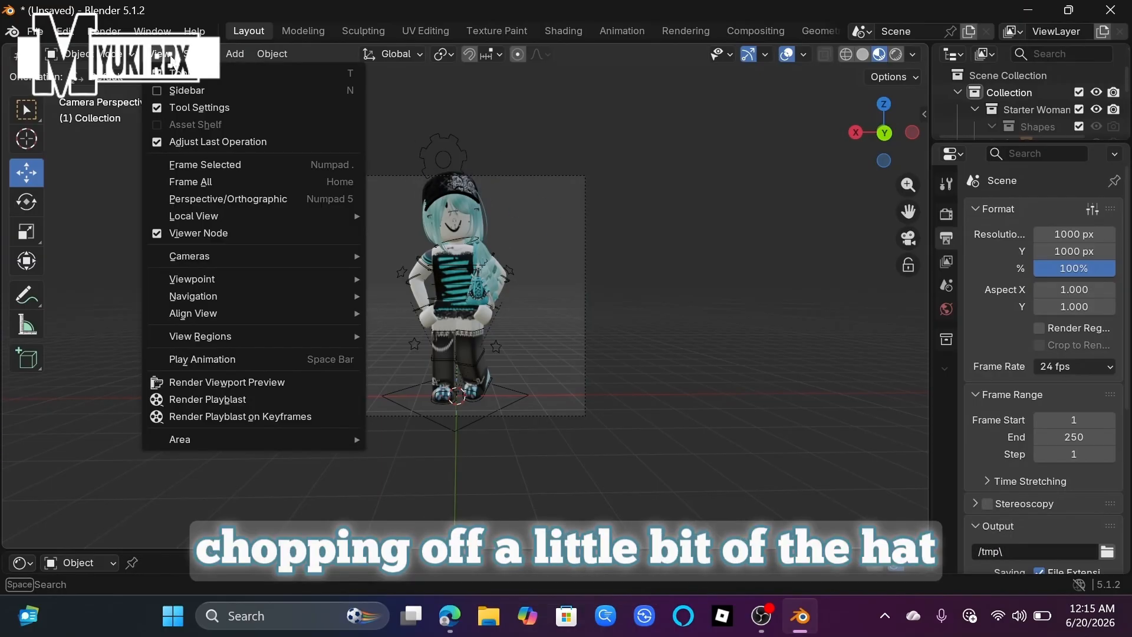
mouse_move(226, 298)
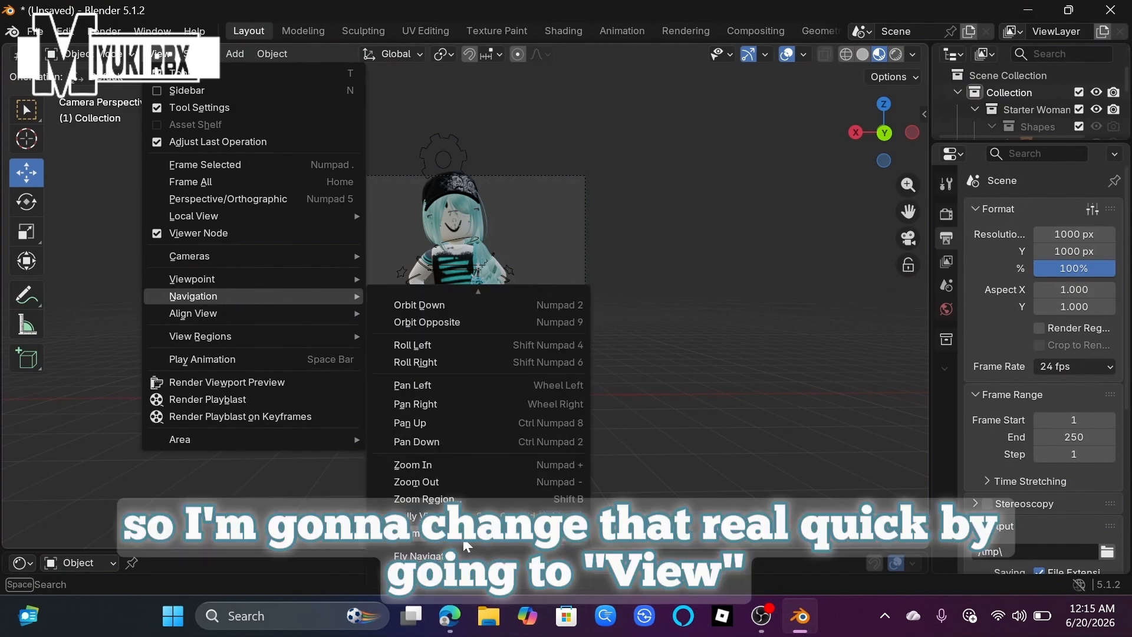
left_click(158, 54)
mouse_move(217, 296)
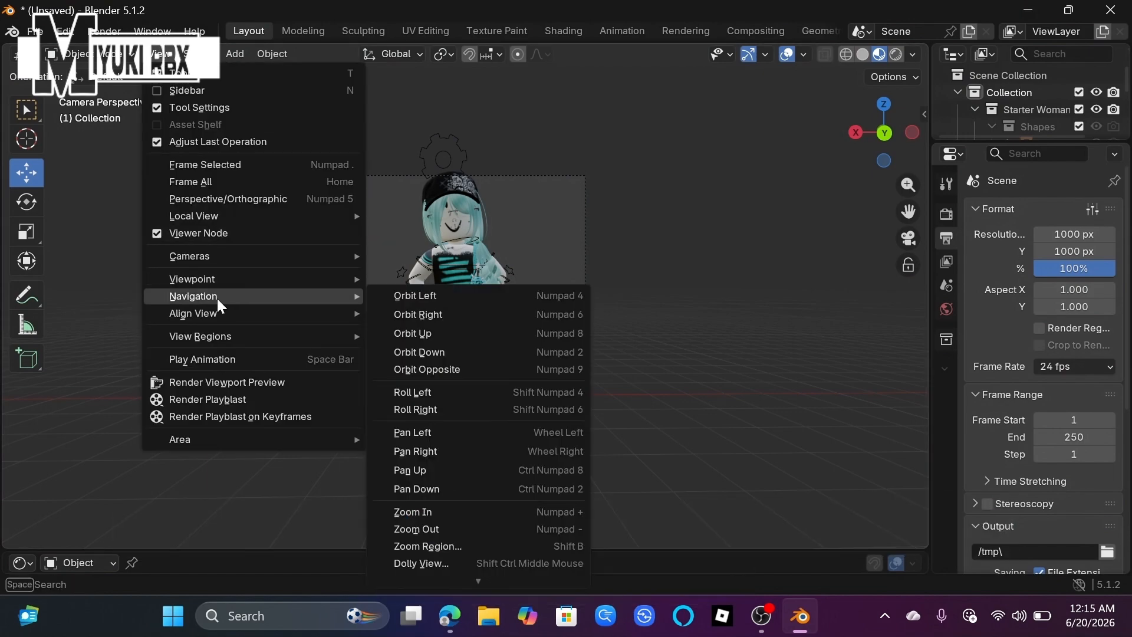
scroll(522, 461, "down", 2)
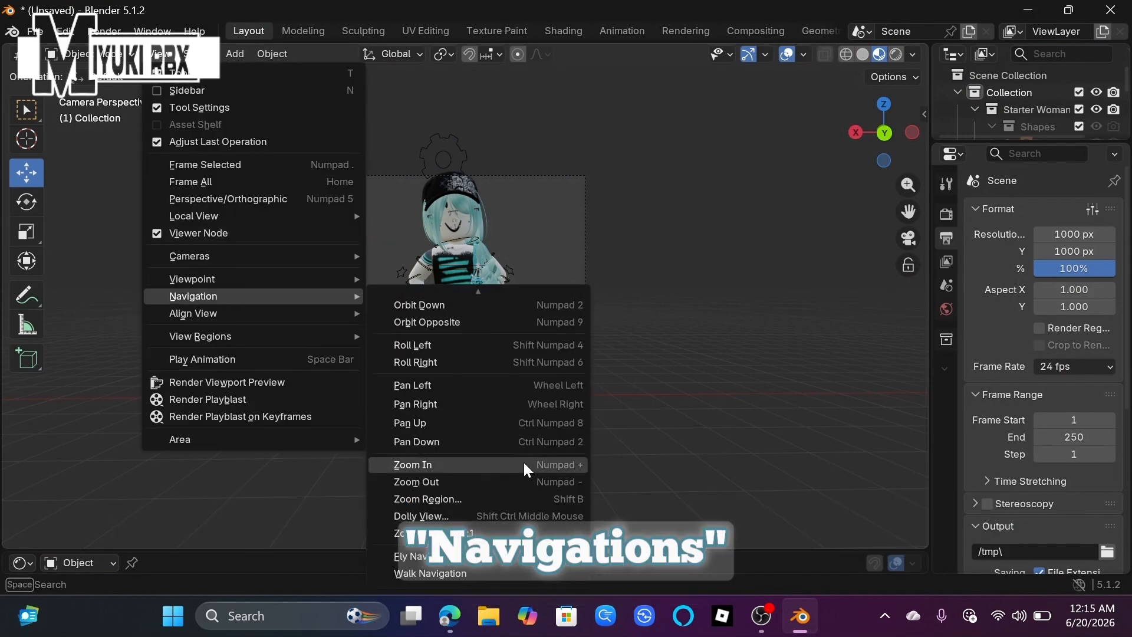
left_click(466, 569)
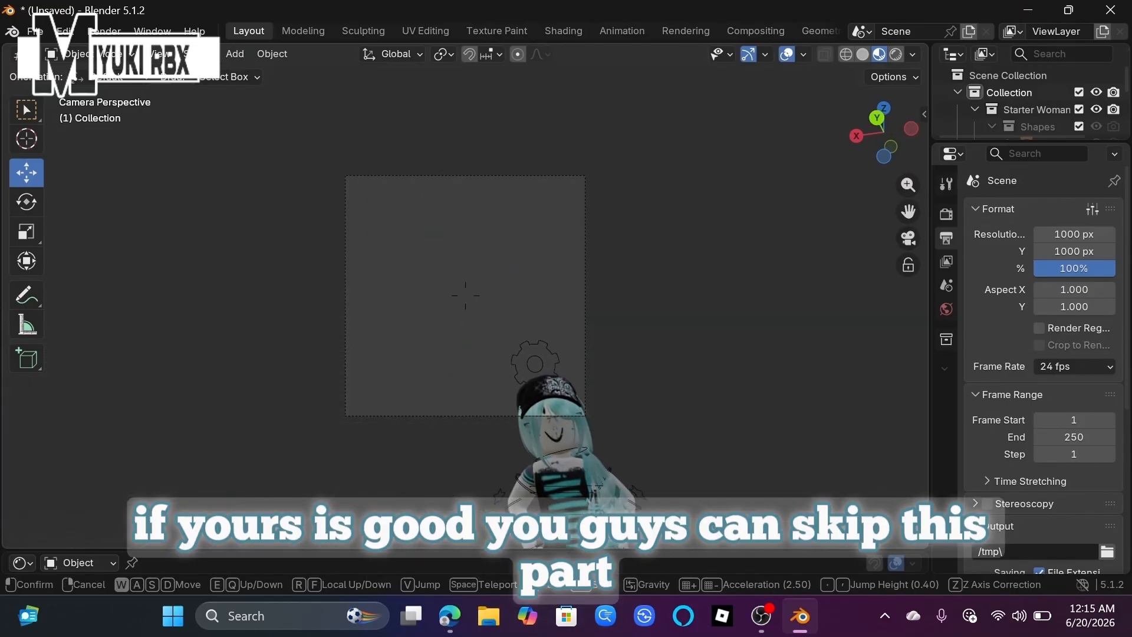
key("w")
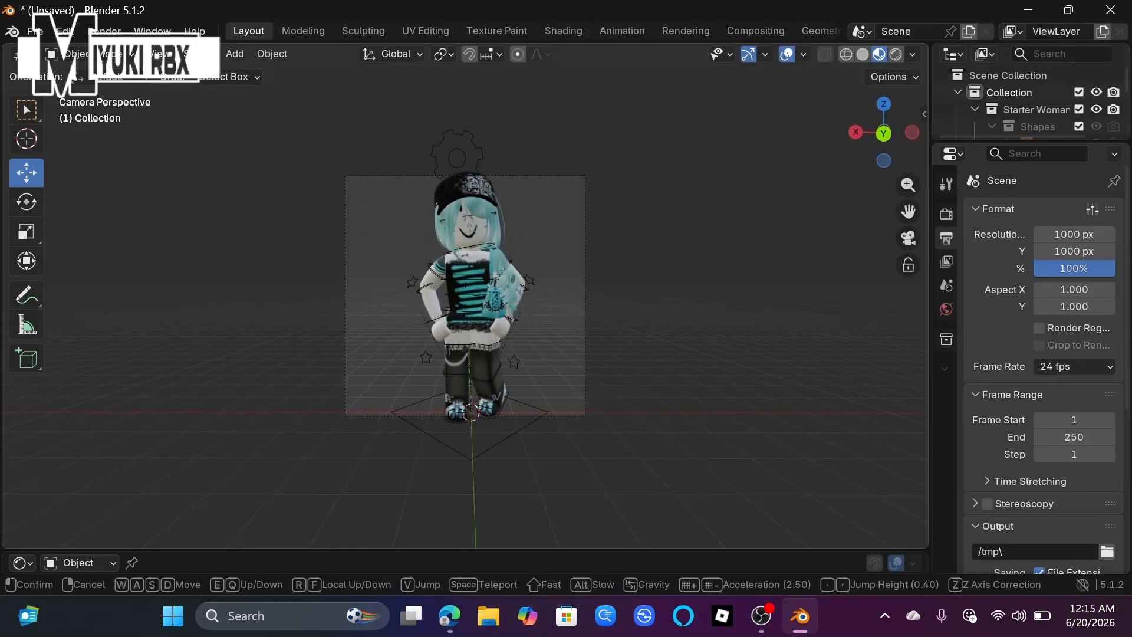
key("s")
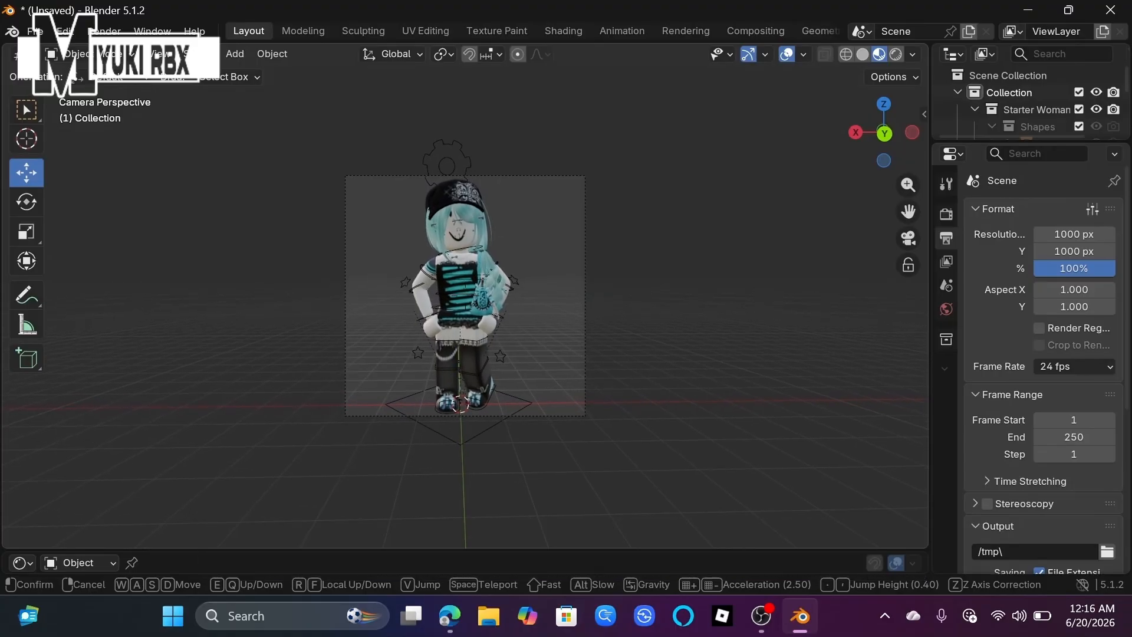
left_click(464, 569)
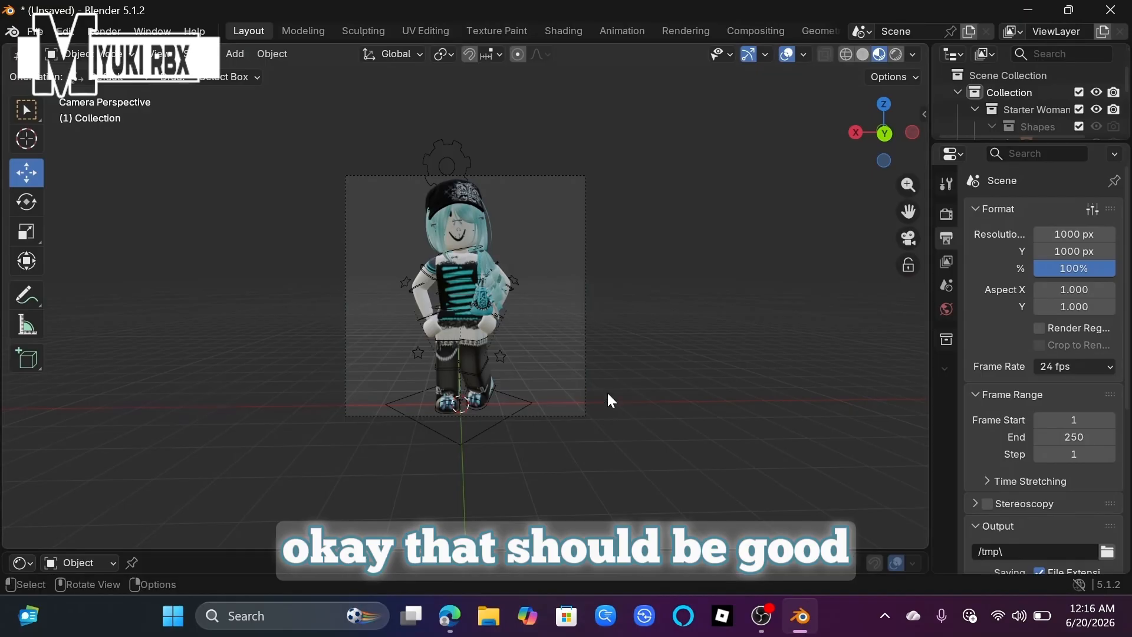
Step: Delete the rig's Woman Head object beneath the hair and cap to make the character headless
left_click(461, 240)
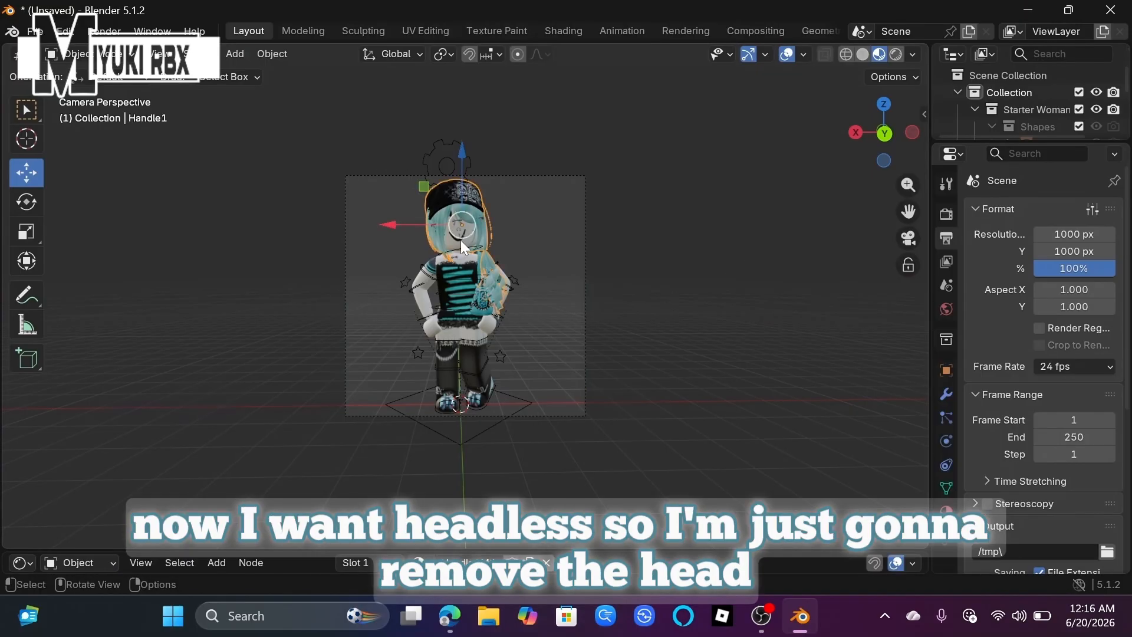
key("x")
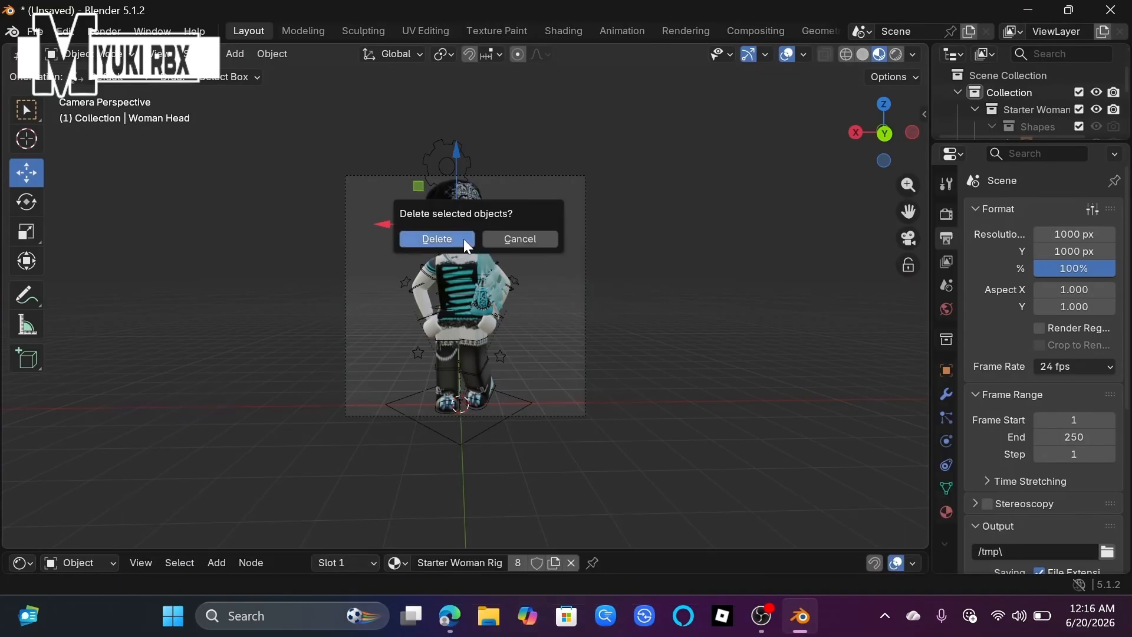
left_click(464, 239)
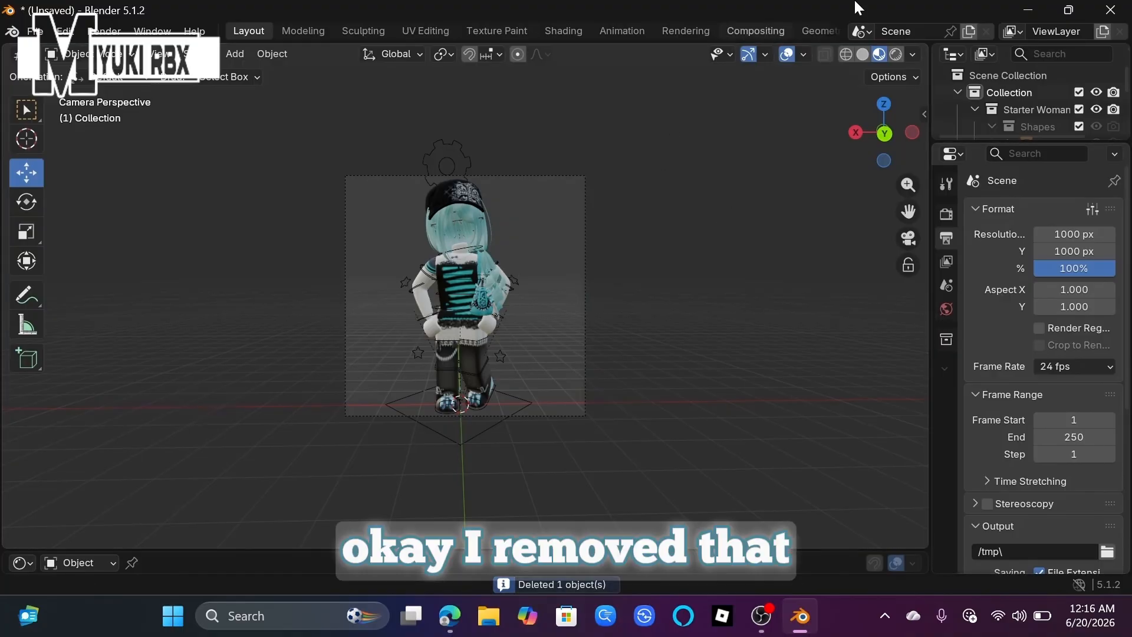
Step: Widen the properties area and set the scene's render engine to Cycles
left_click_drag(908, 186, 909, 154)
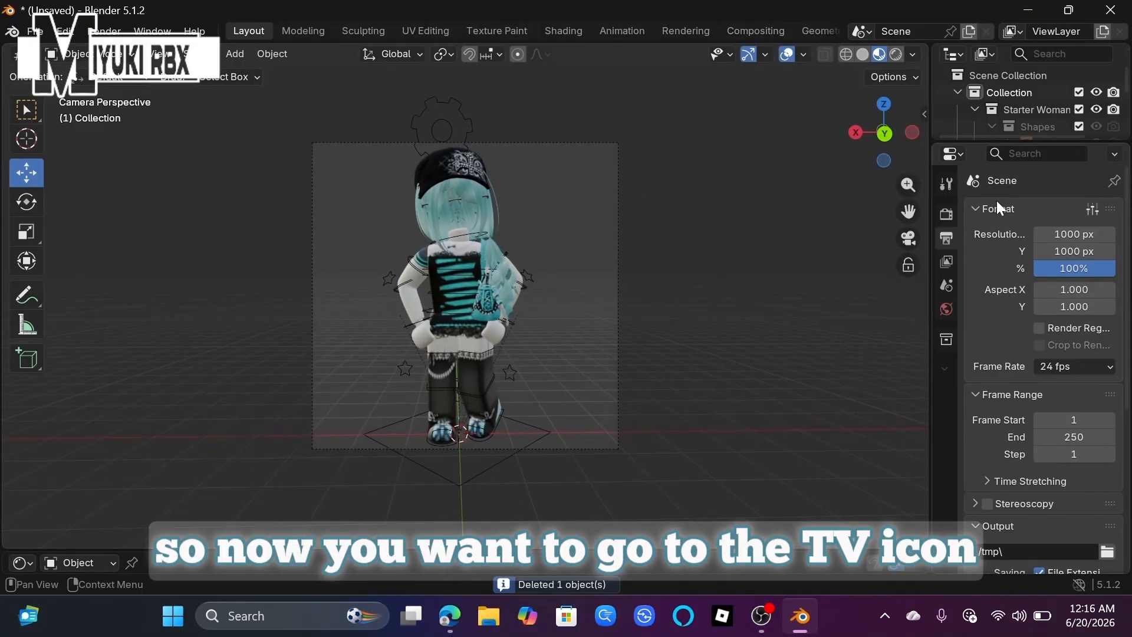
left_click(946, 214)
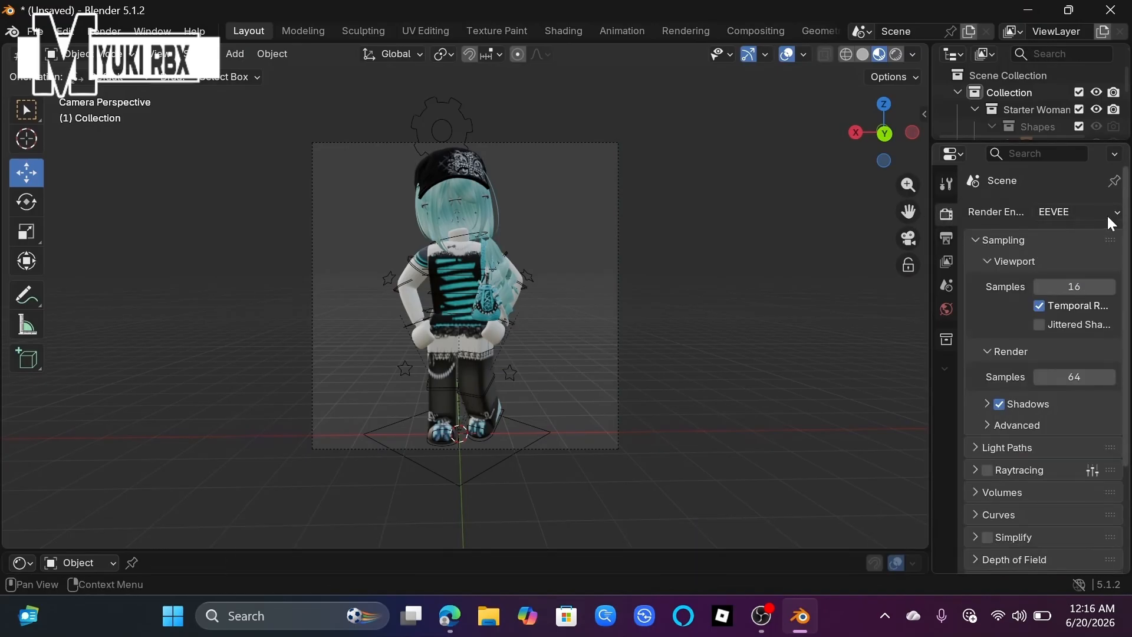
left_click_drag(929, 205, 798, 198)
left_click(980, 211)
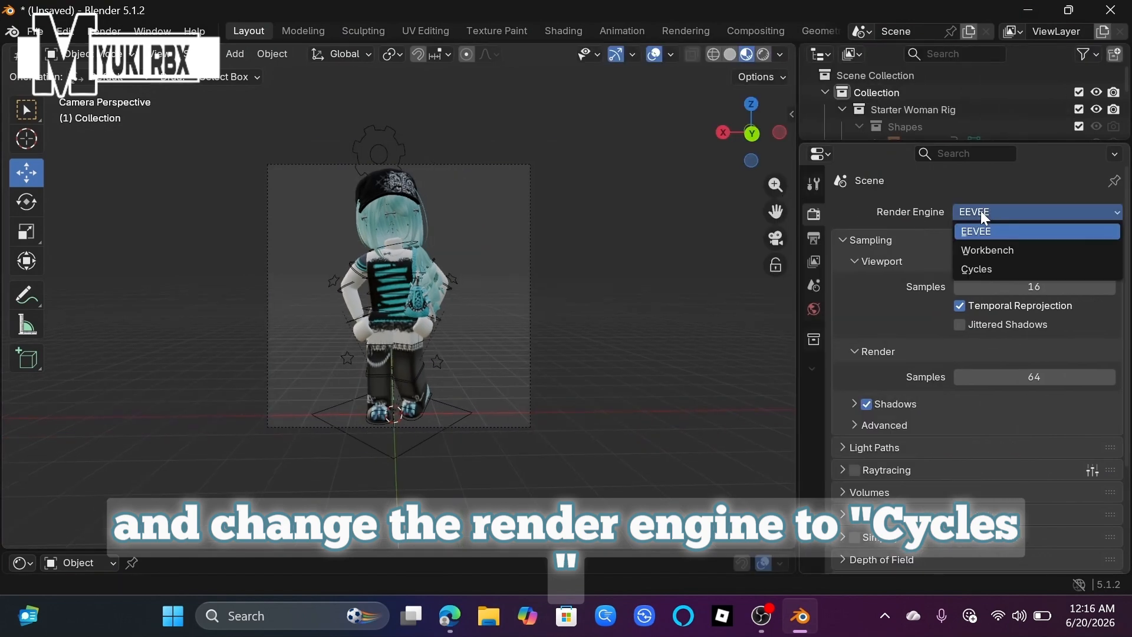
left_click(982, 271)
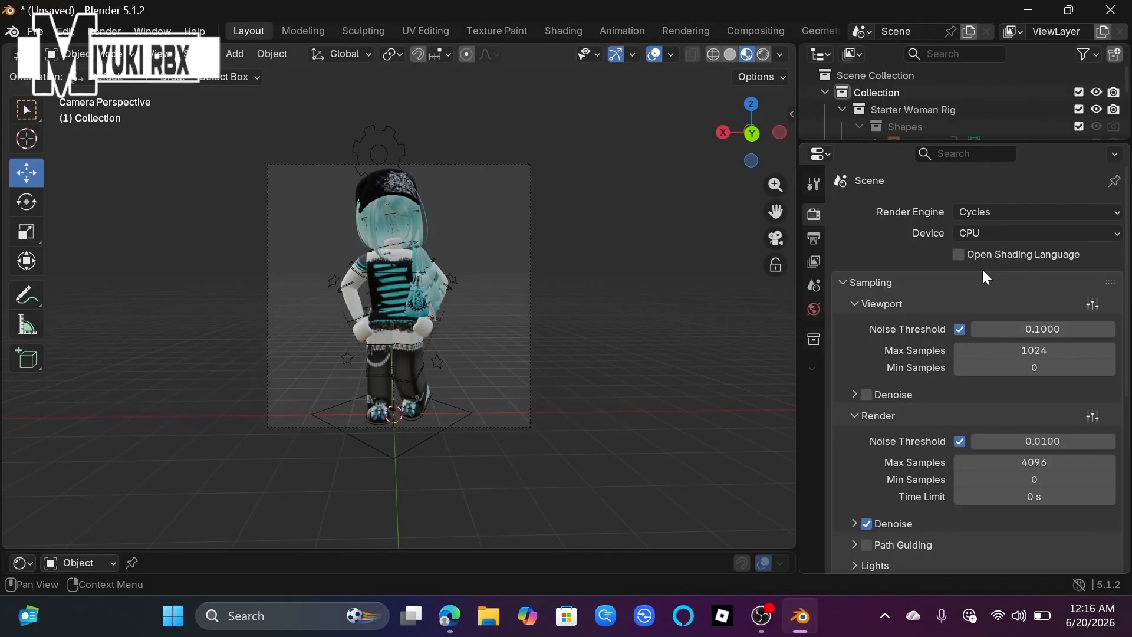
Step: Look through the Cycles render settings and enable Denoise for viewport sampling
scroll(982, 267, "down", 2)
scroll(957, 415, "down", 8)
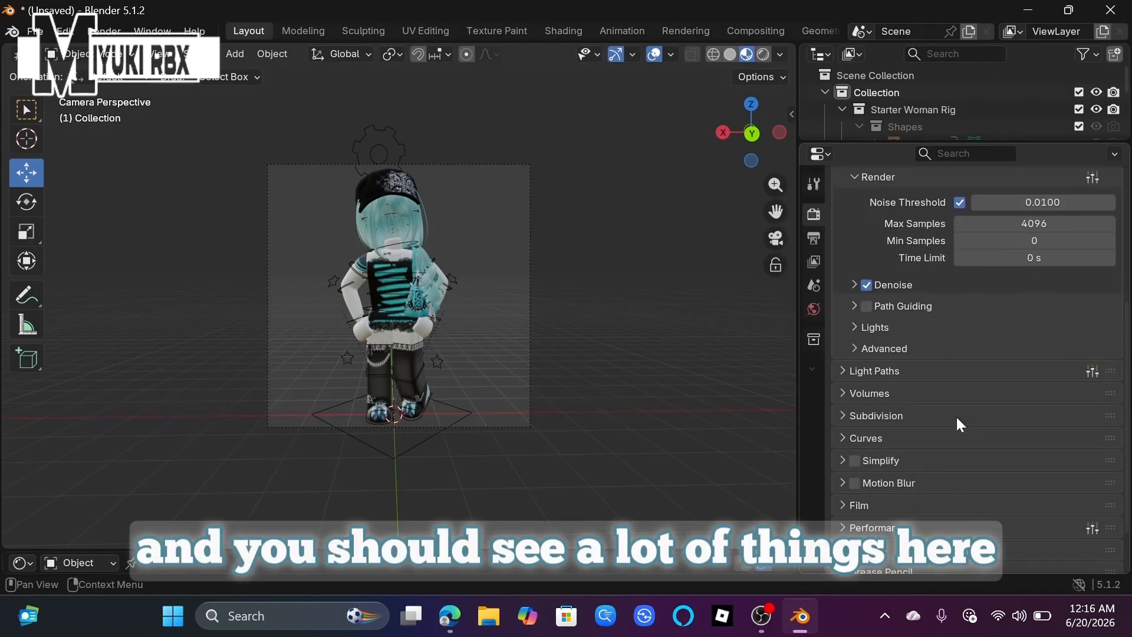
scroll(956, 415, "up", 5)
scroll(956, 415, "up", 1)
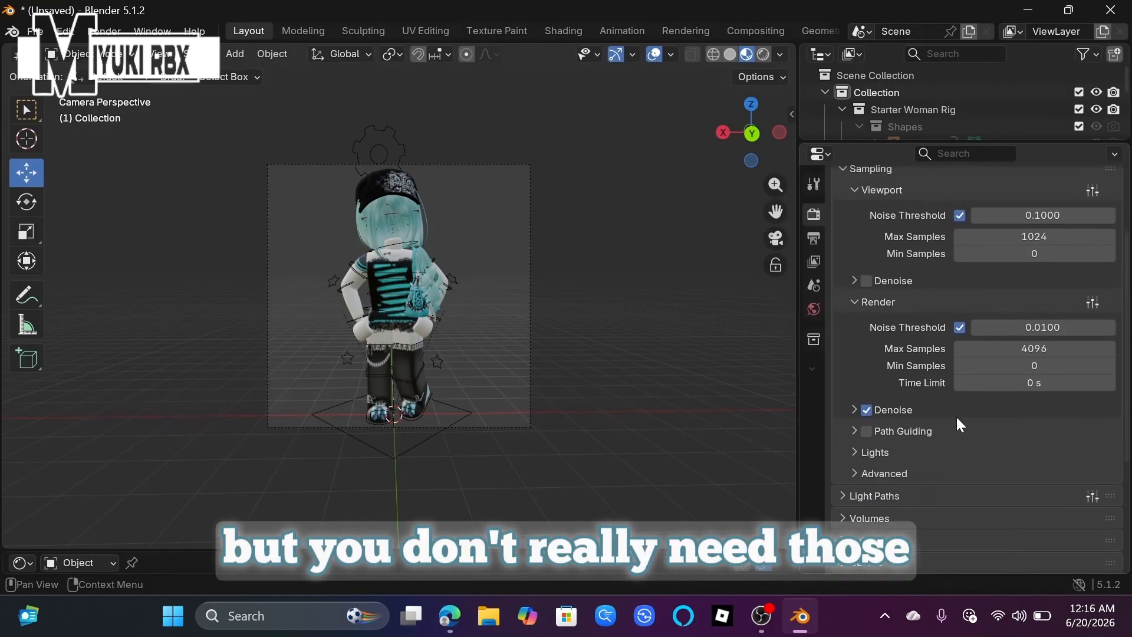
scroll(957, 415, "up", 2)
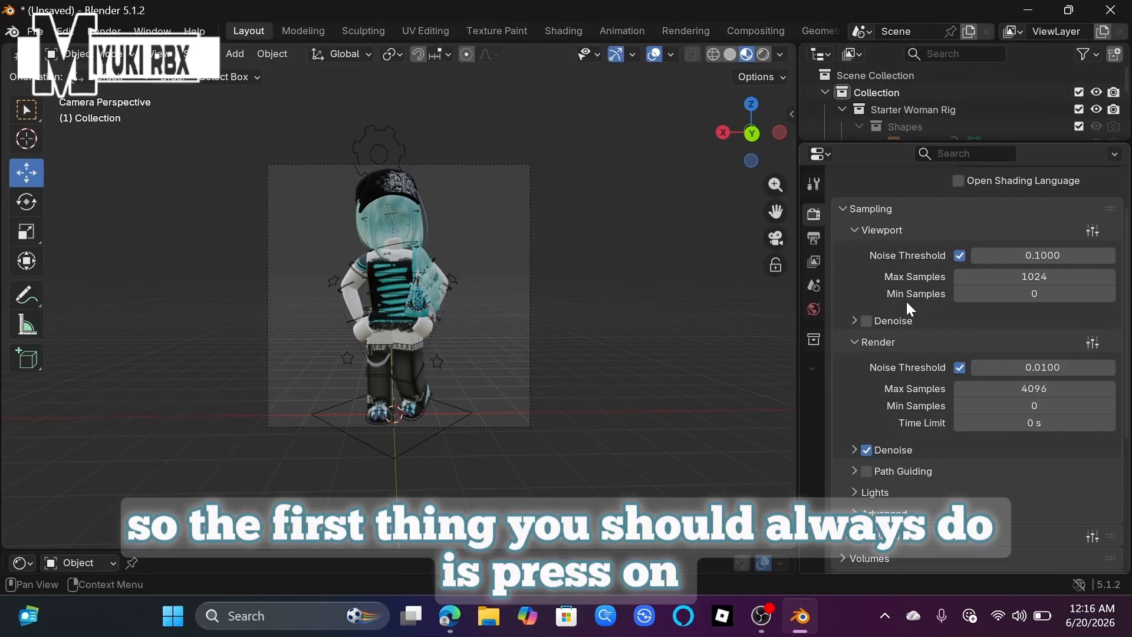
left_click(867, 321)
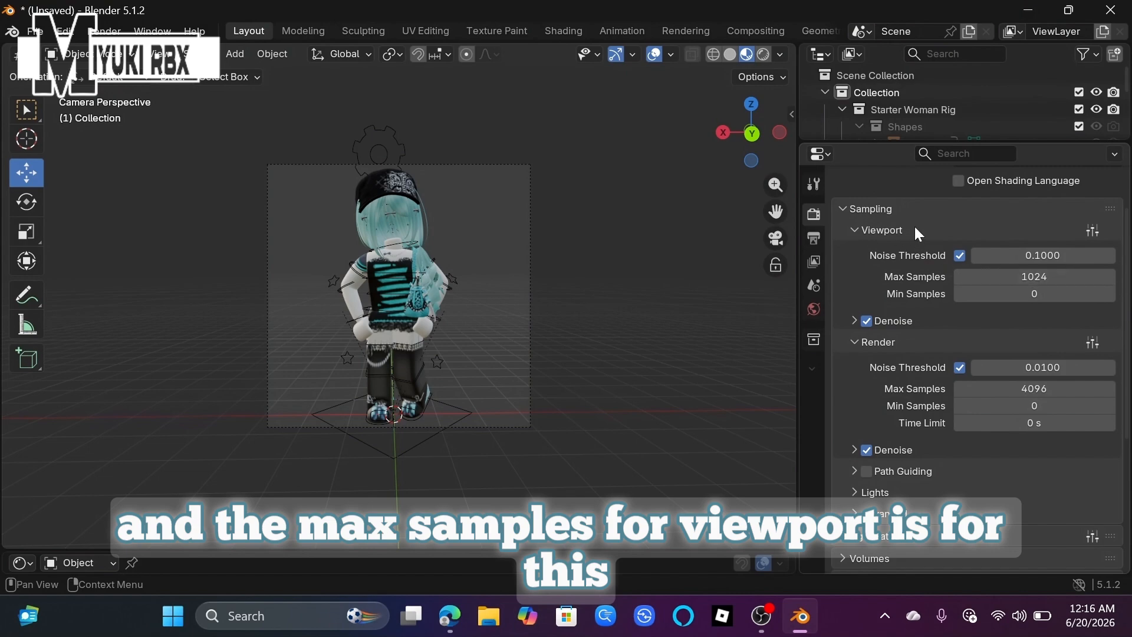
Step: Show the viewport in rendered shading and set the viewport Max Samples to 1
left_click(763, 54)
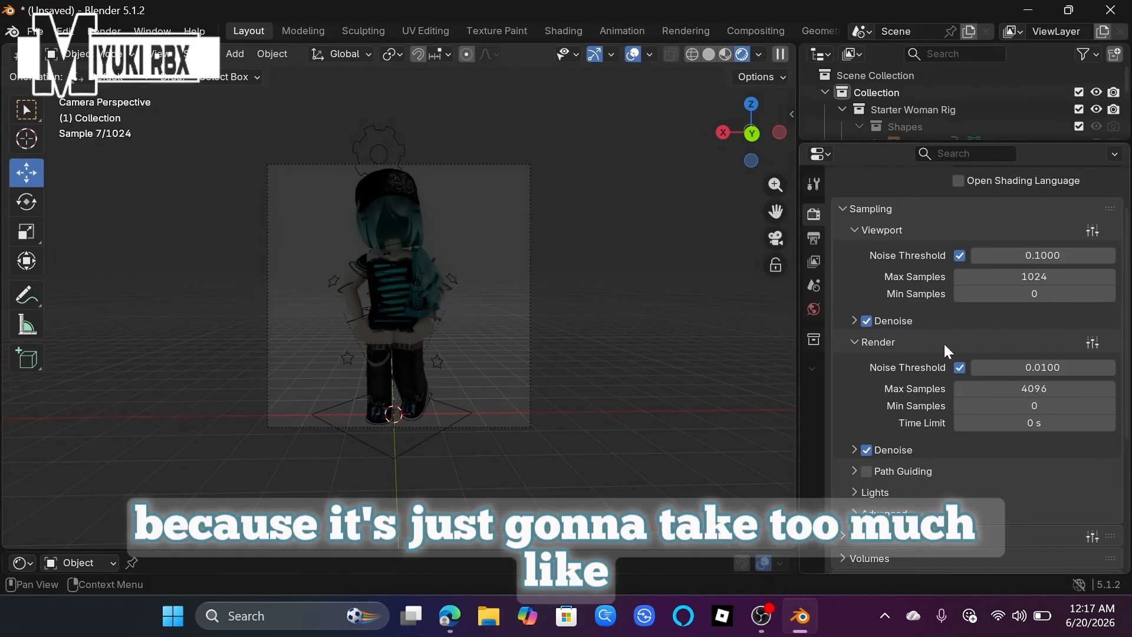
left_click(999, 276)
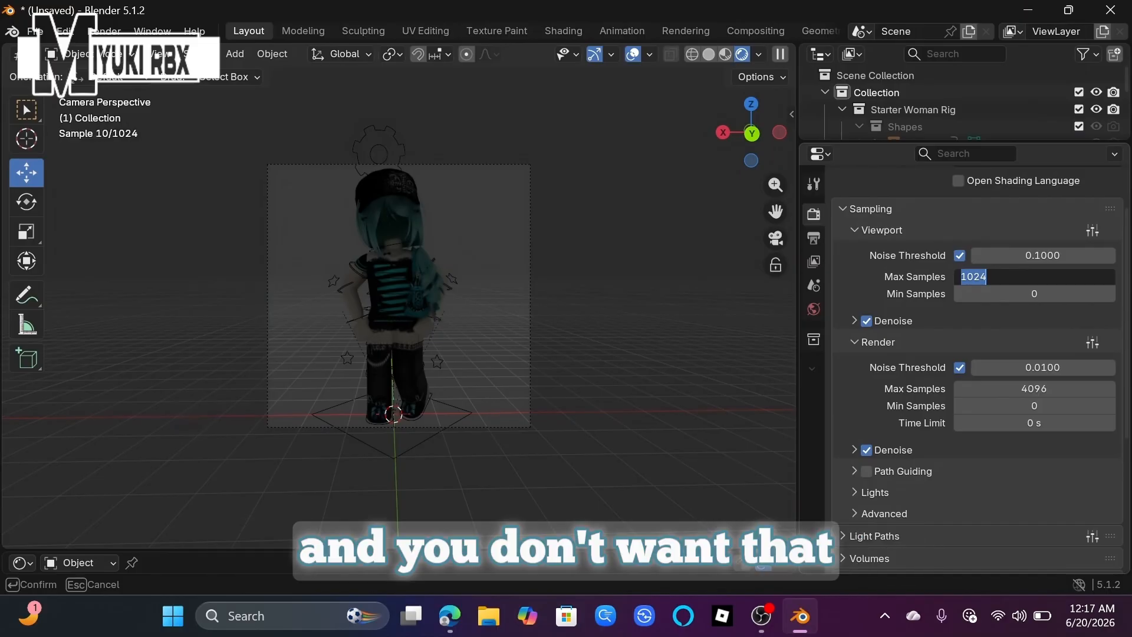
type("1")
key("Return")
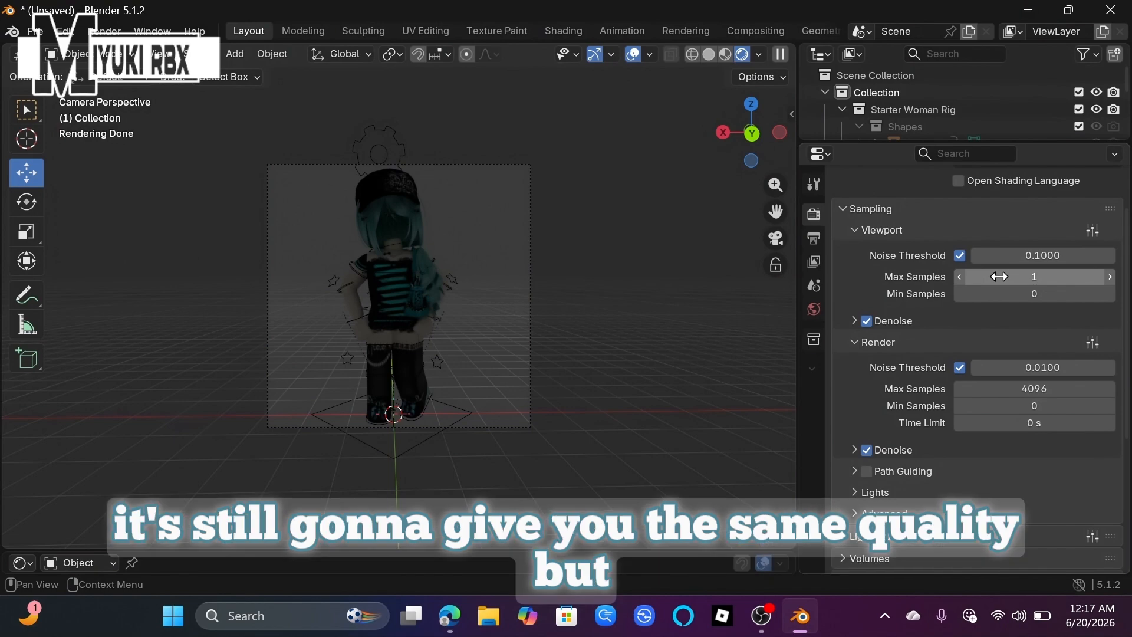
Step: Set the render Max Samples to 500 and return the viewport to Material Preview shading
left_click(1003, 389)
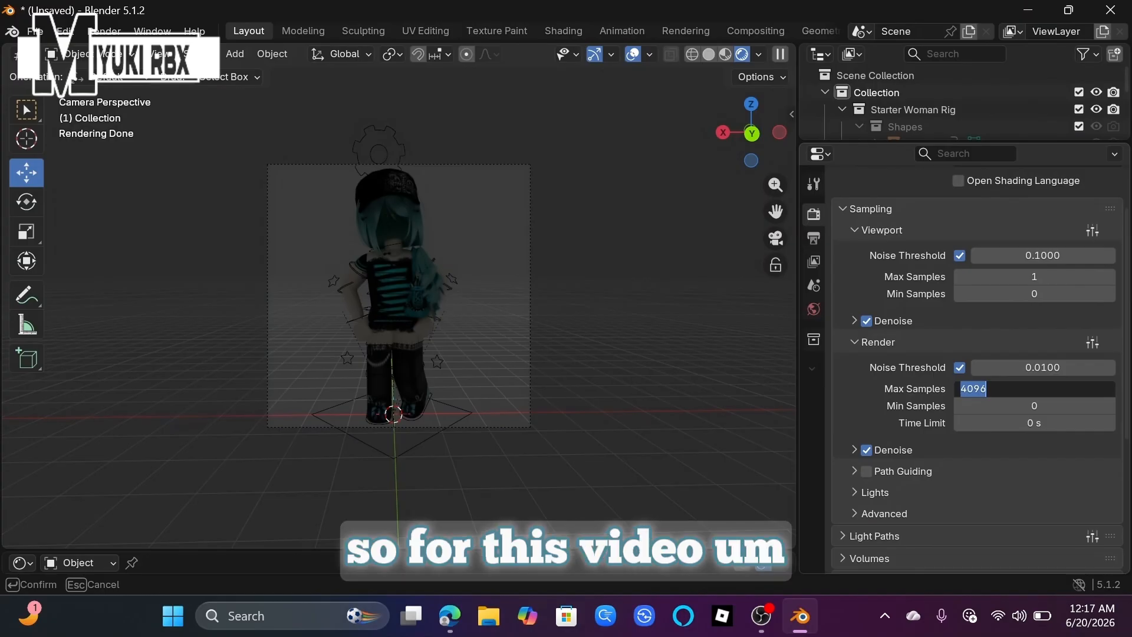
type("500")
key("Return")
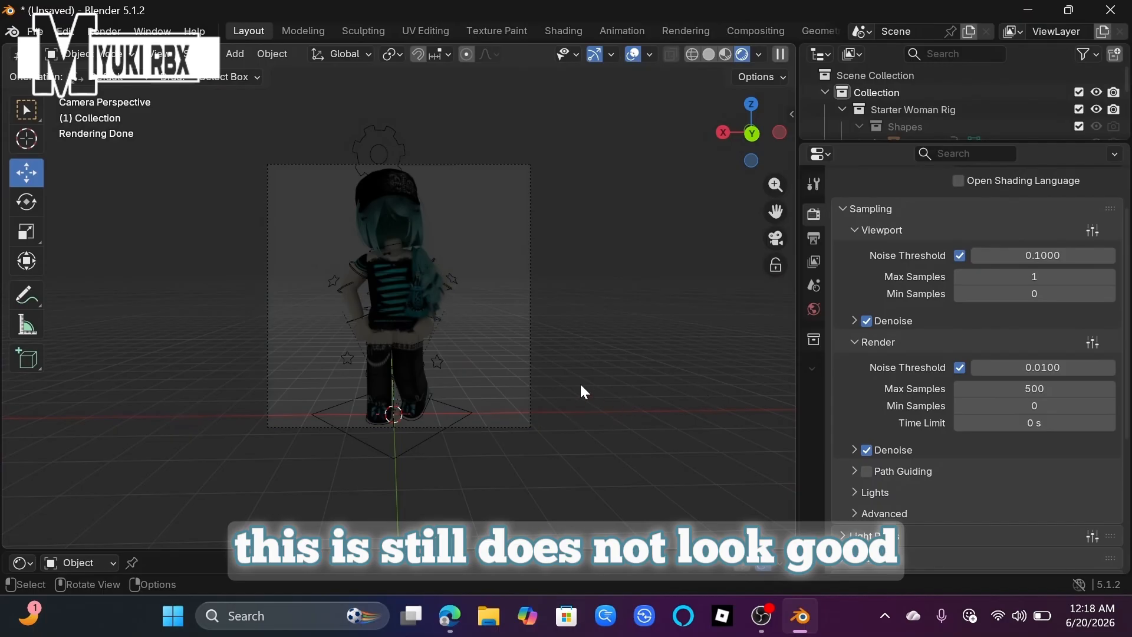
left_click(724, 55)
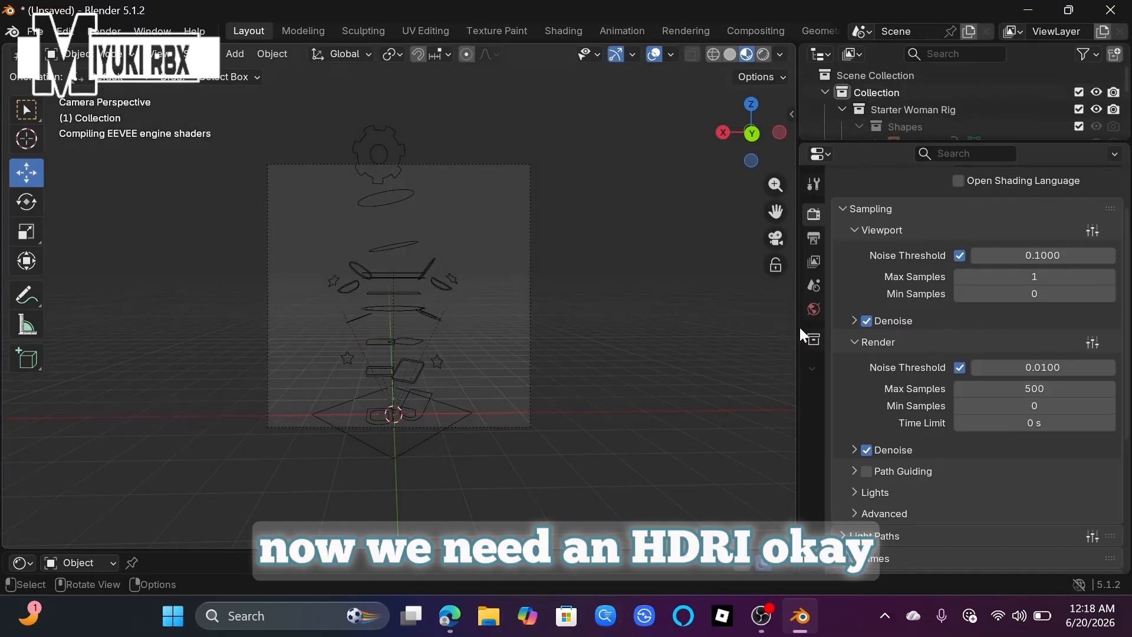
Step: Assign an Environment Texture to the world color using citrus_orchard_road_puresky_4k.exr from the HRDI folder and preview the character in rendered shading
left_click(813, 309)
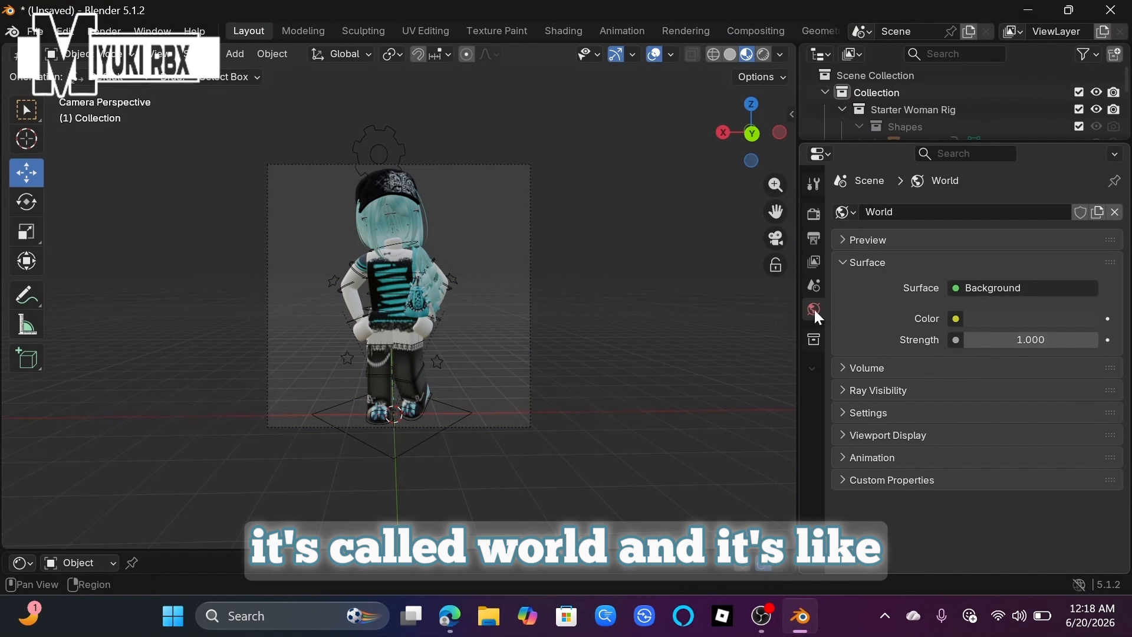
left_click(955, 319)
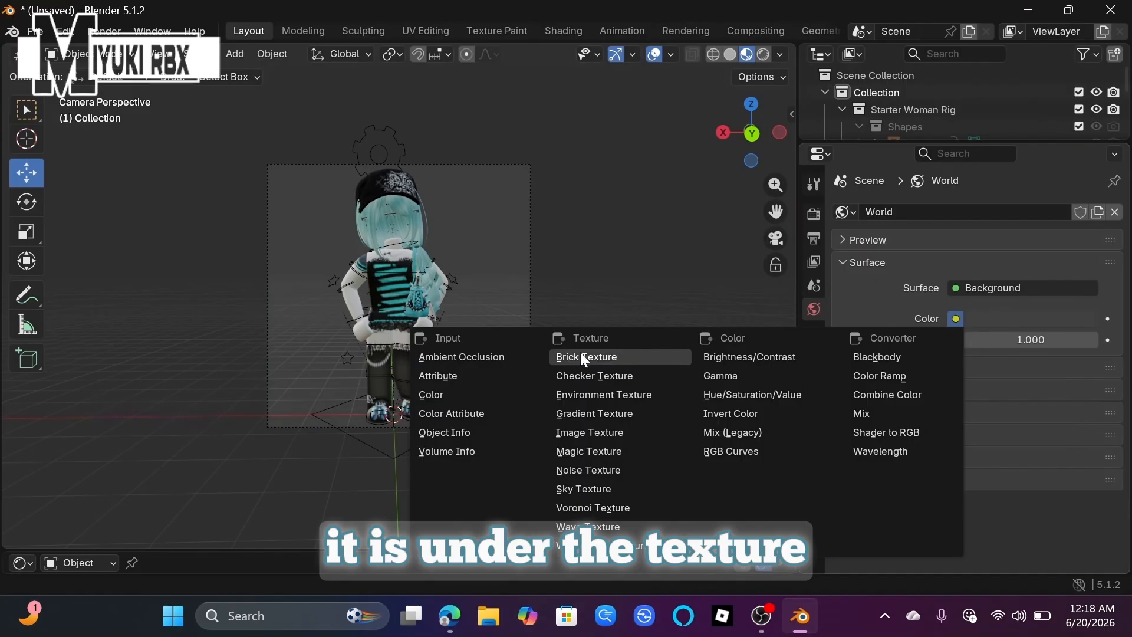
left_click(563, 397)
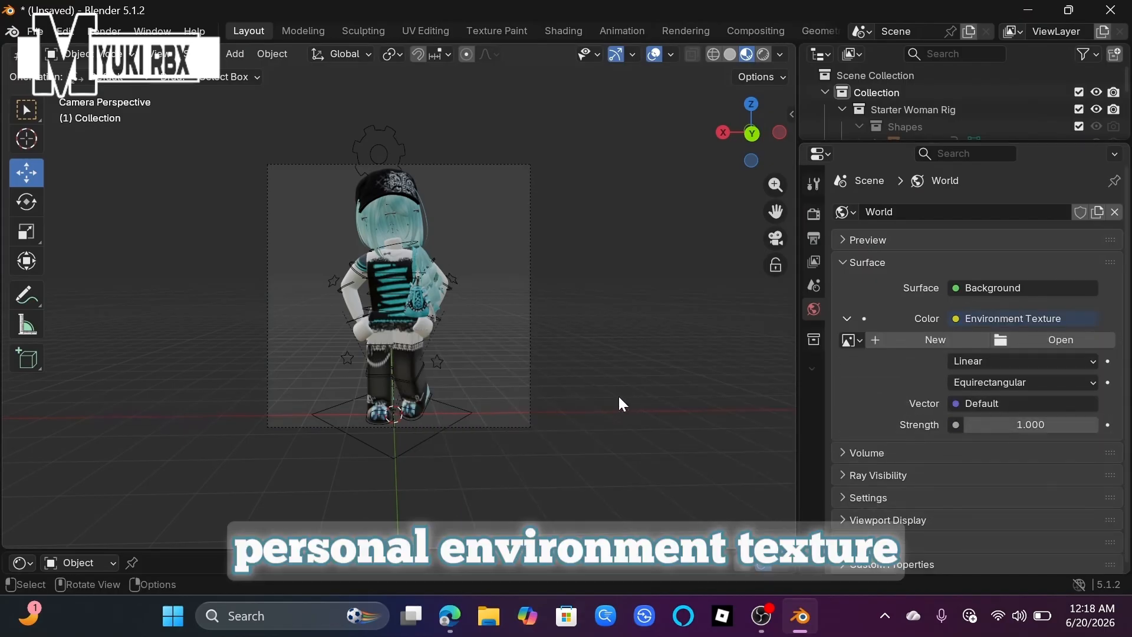
left_click(1029, 338)
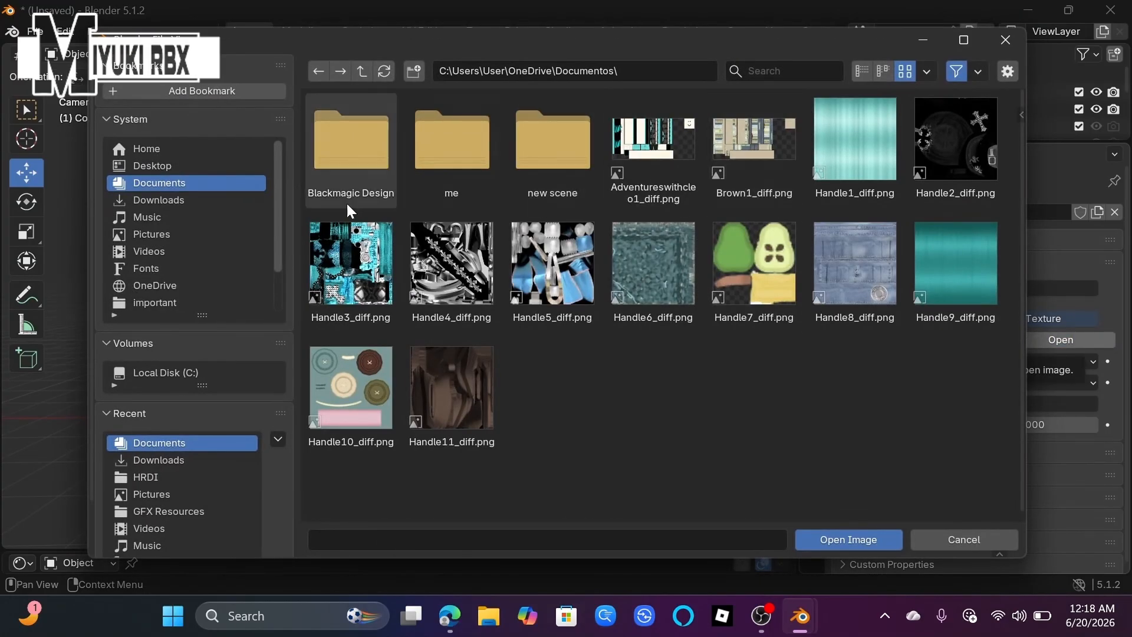
left_click(166, 477)
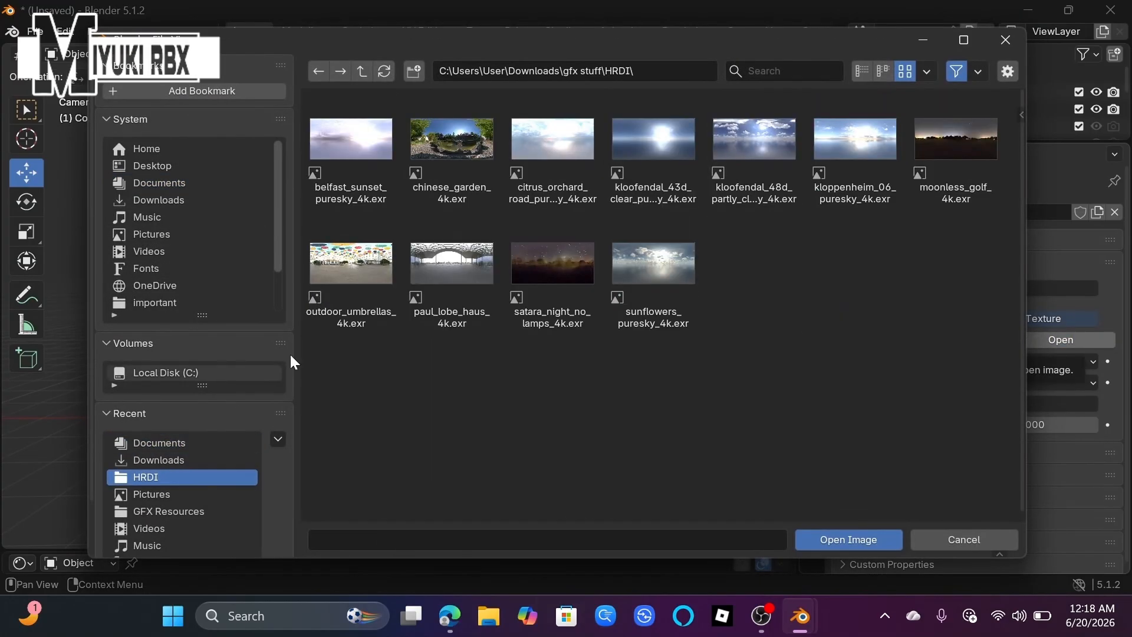
left_click(592, 161)
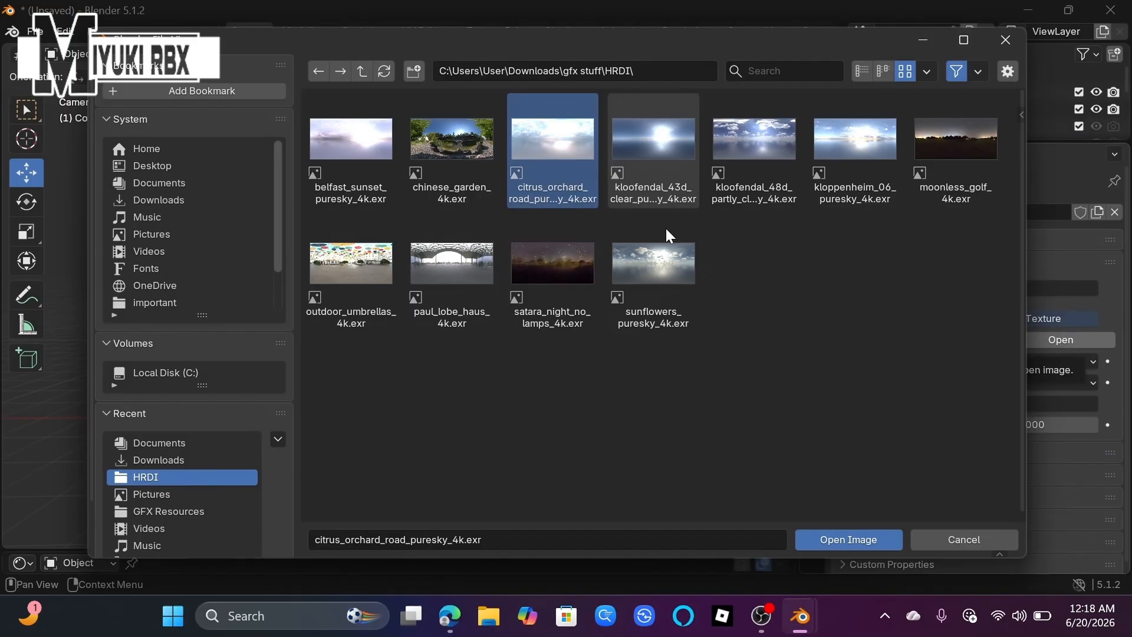
left_click(864, 548)
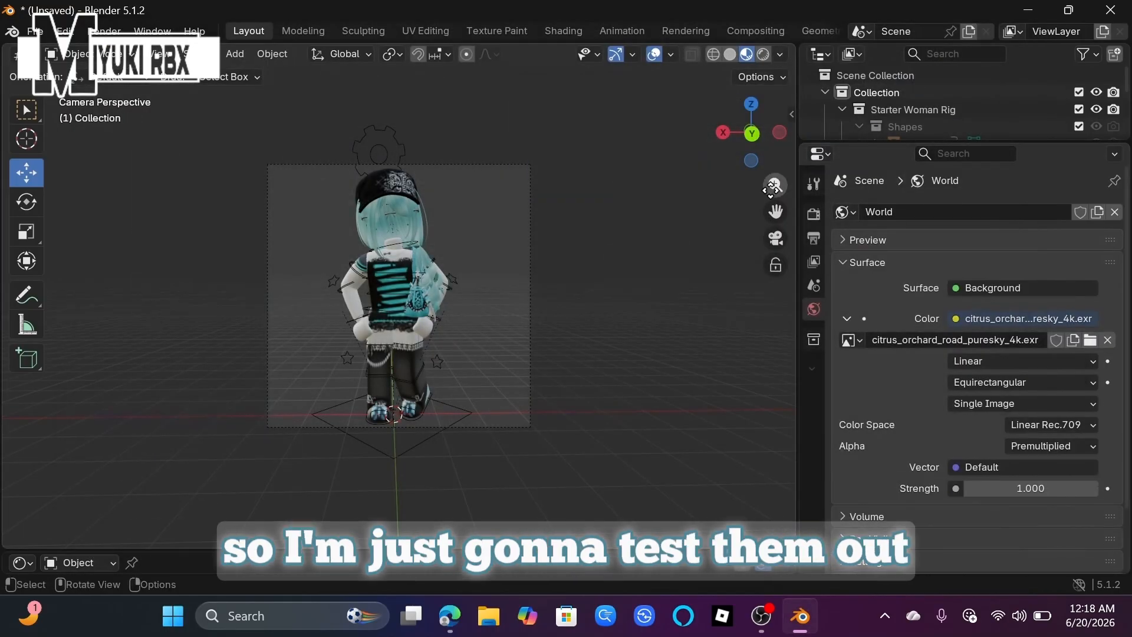
left_click_drag(773, 187, 773, 118)
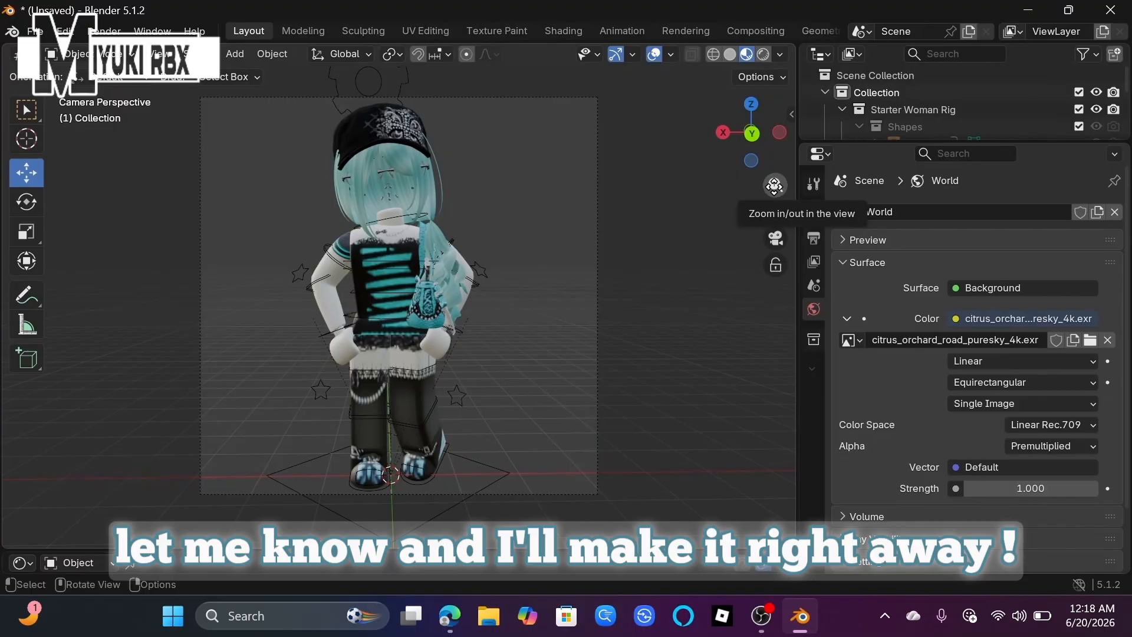
left_click(763, 54)
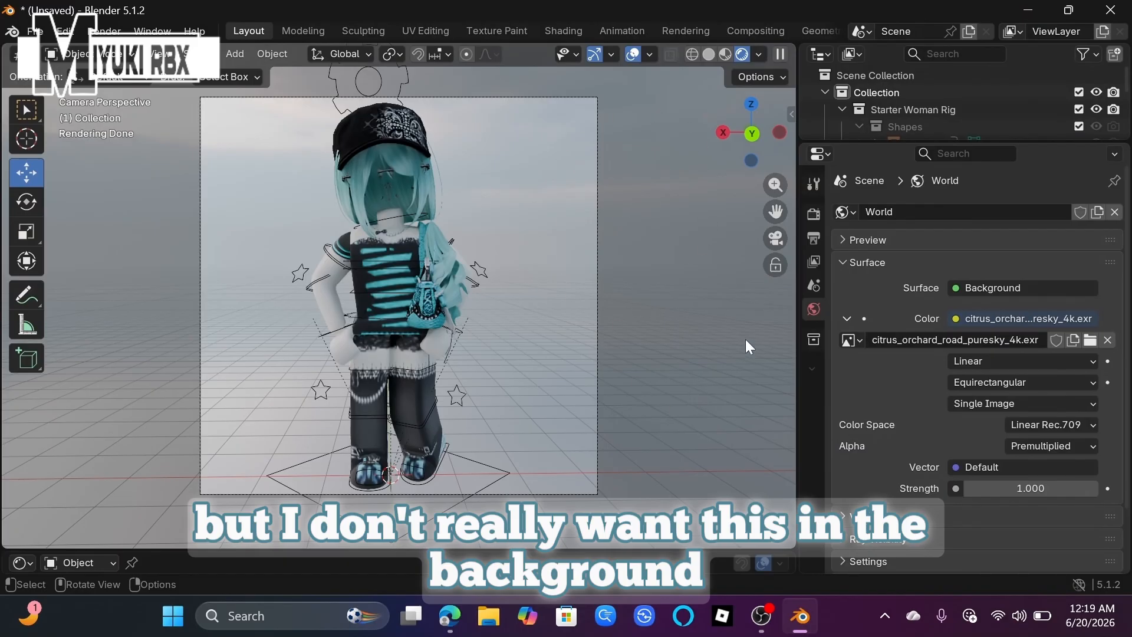
Step: Enable Transparent under the Film render settings to remove the HDRI background from the render
left_click(812, 211)
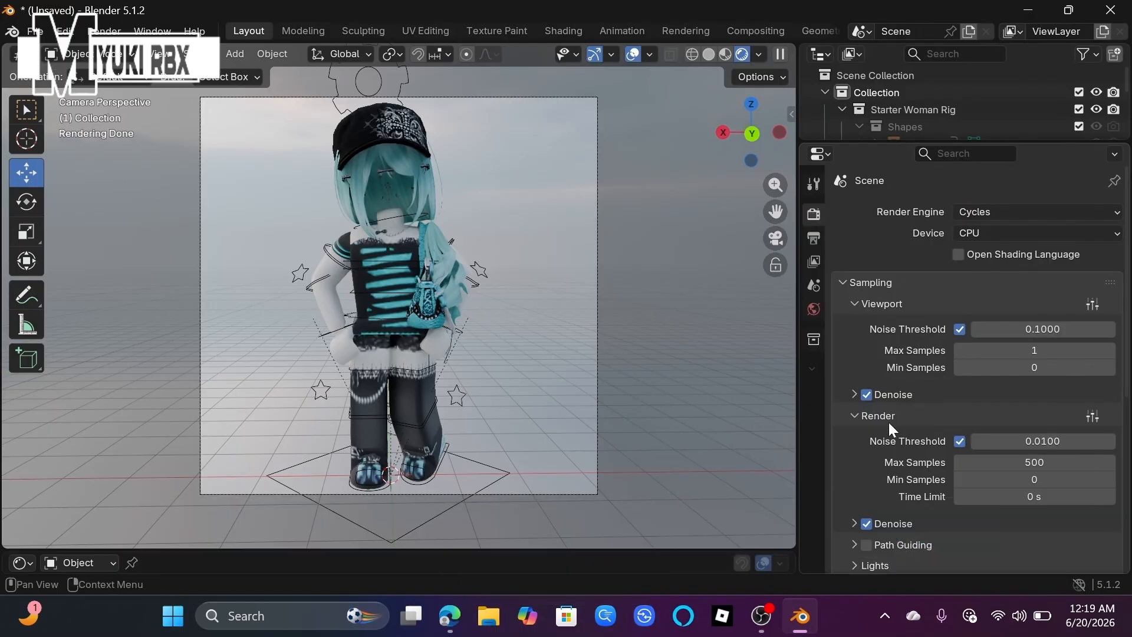
scroll(889, 422, "down", 5)
scroll(890, 427, "down", 6)
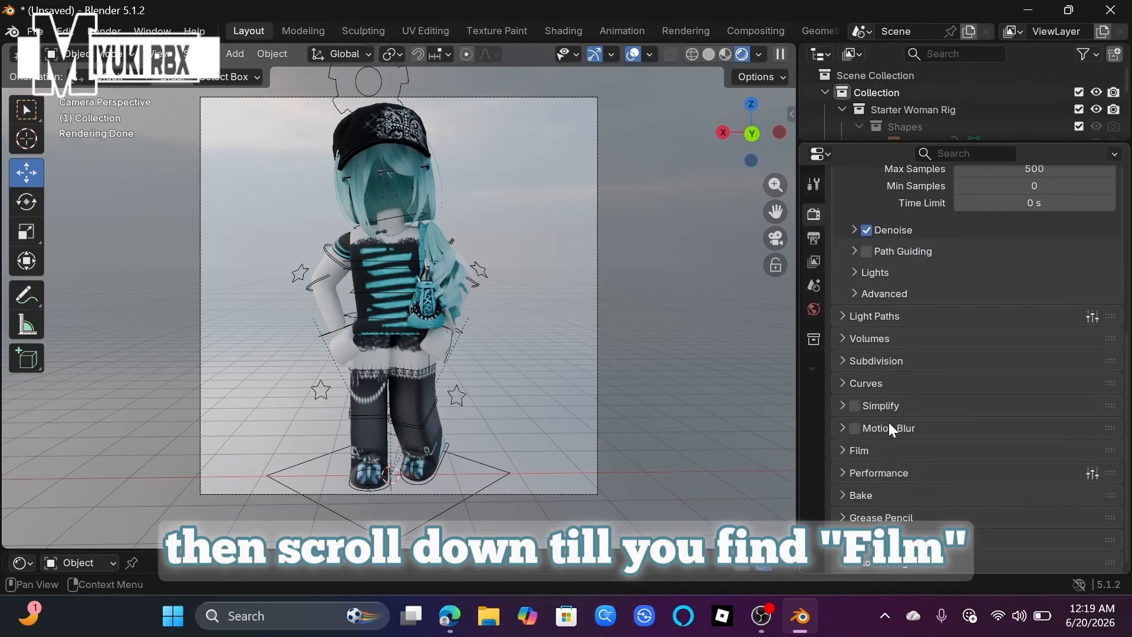
left_click(844, 450)
scroll(843, 450, "down", 3)
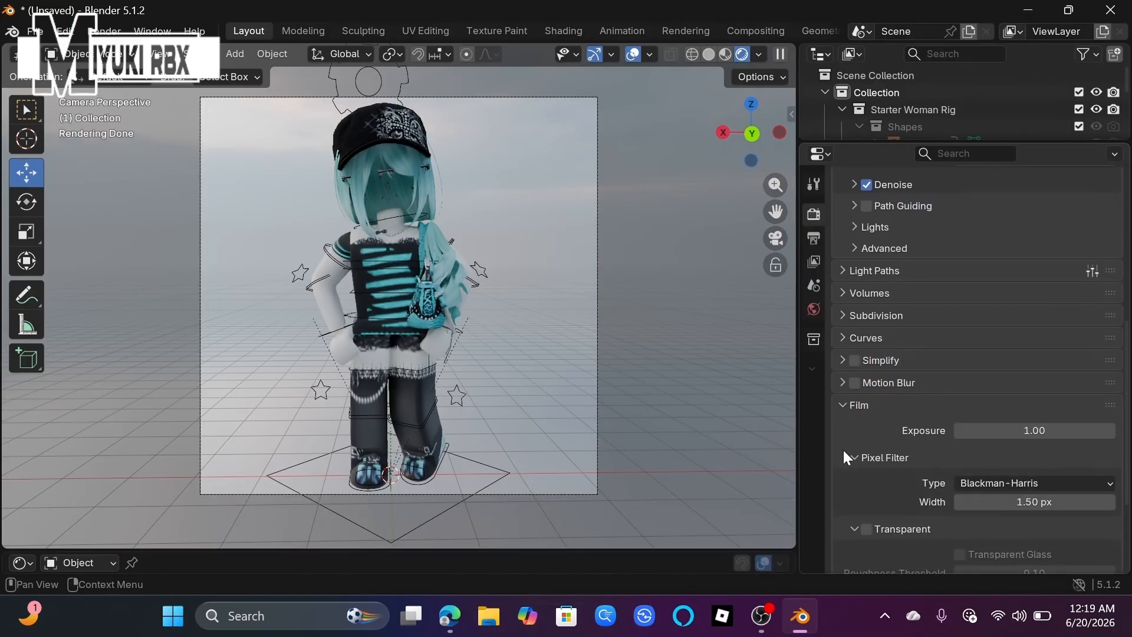
scroll(849, 457, "down", 1)
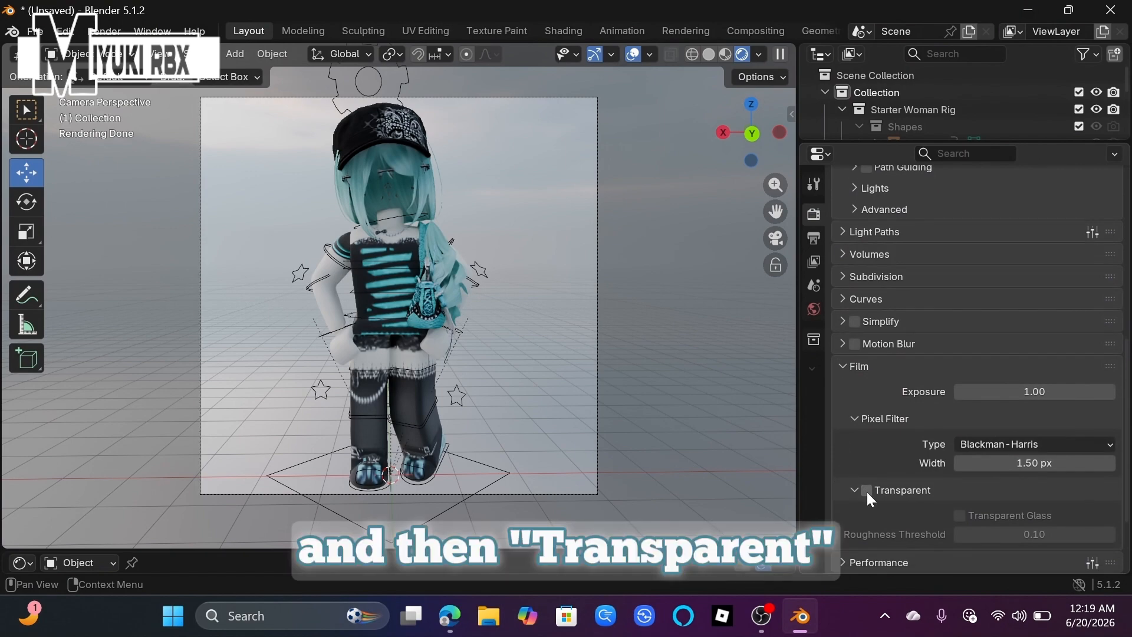
left_click(867, 491)
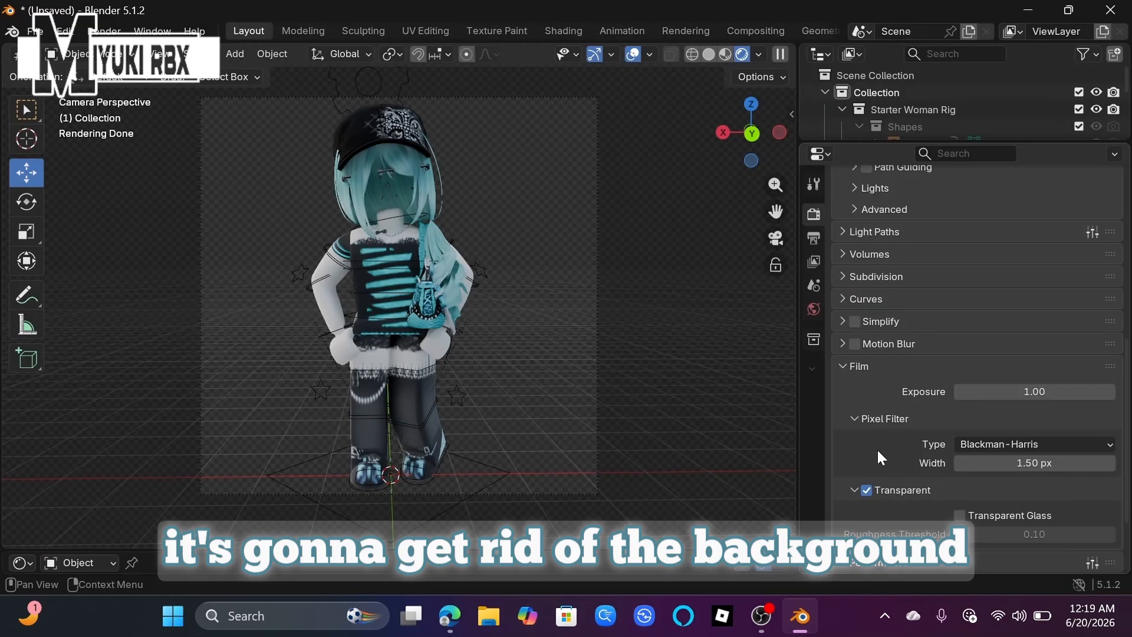
scroll(877, 449, "up", 8)
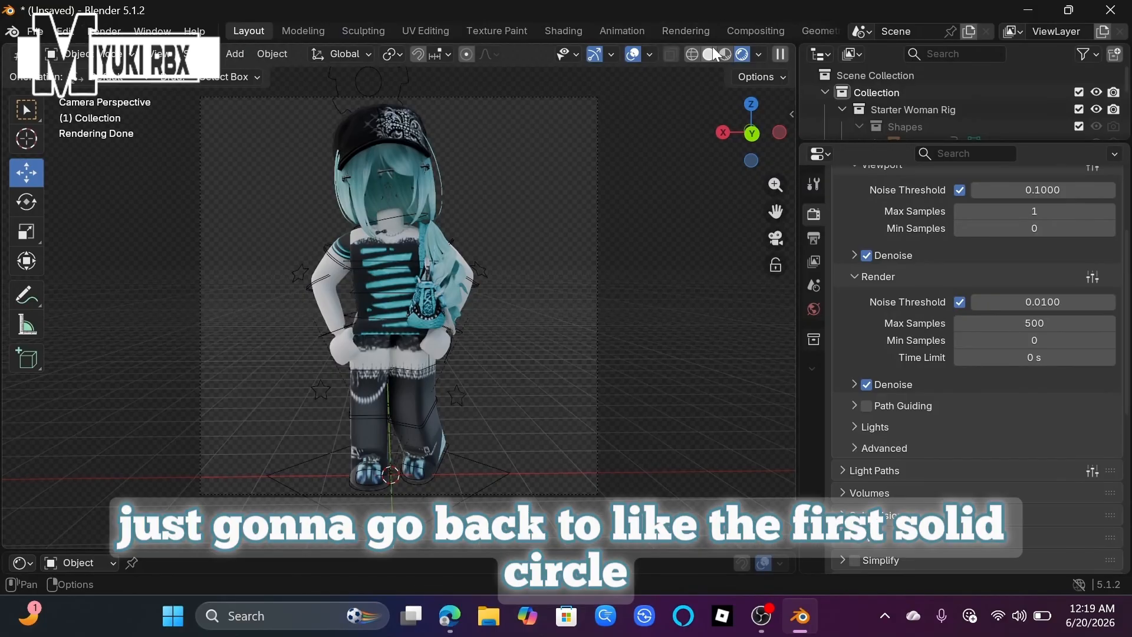
Step: Return the viewport to solid shading and render the camera view as a still image
left_click(708, 58)
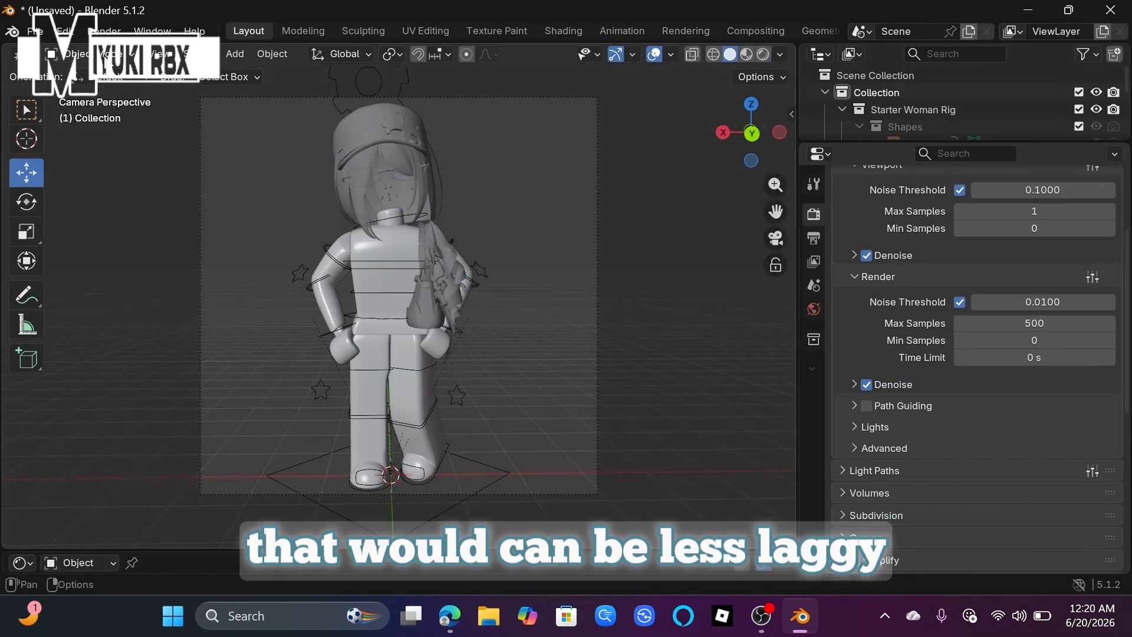
left_click(105, 32)
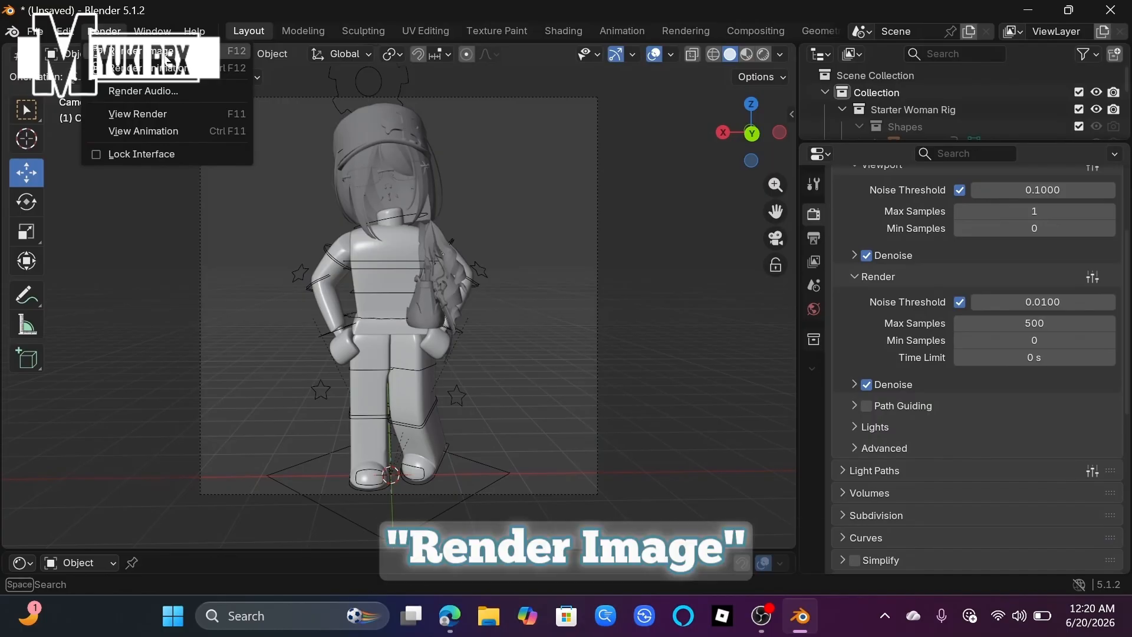
left_click(163, 52)
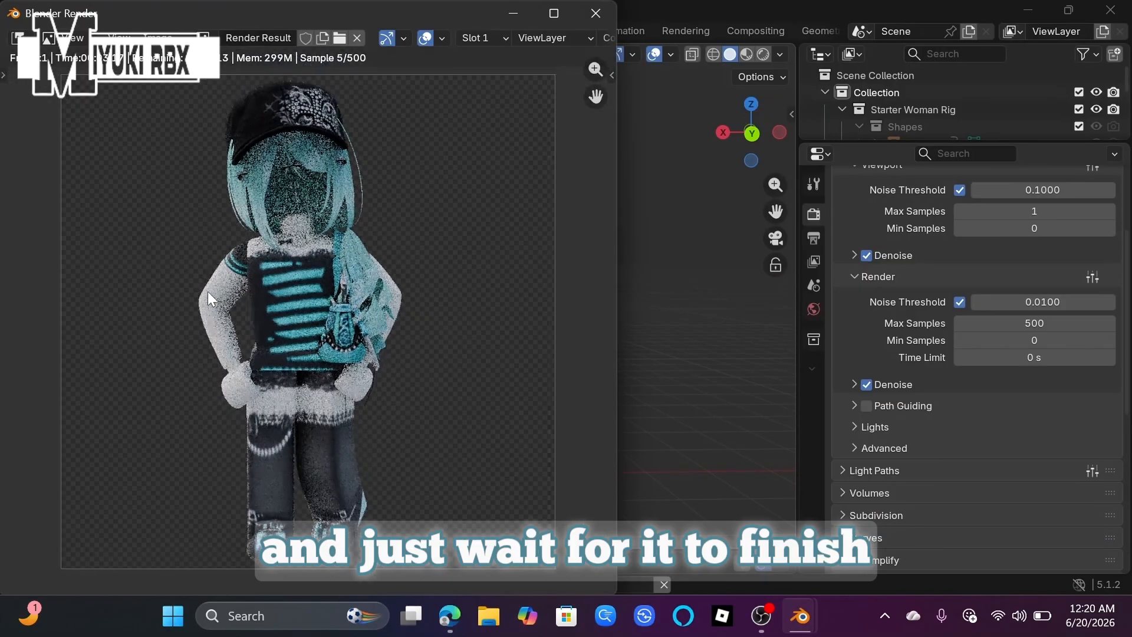
scroll(229, 274, "down", 1)
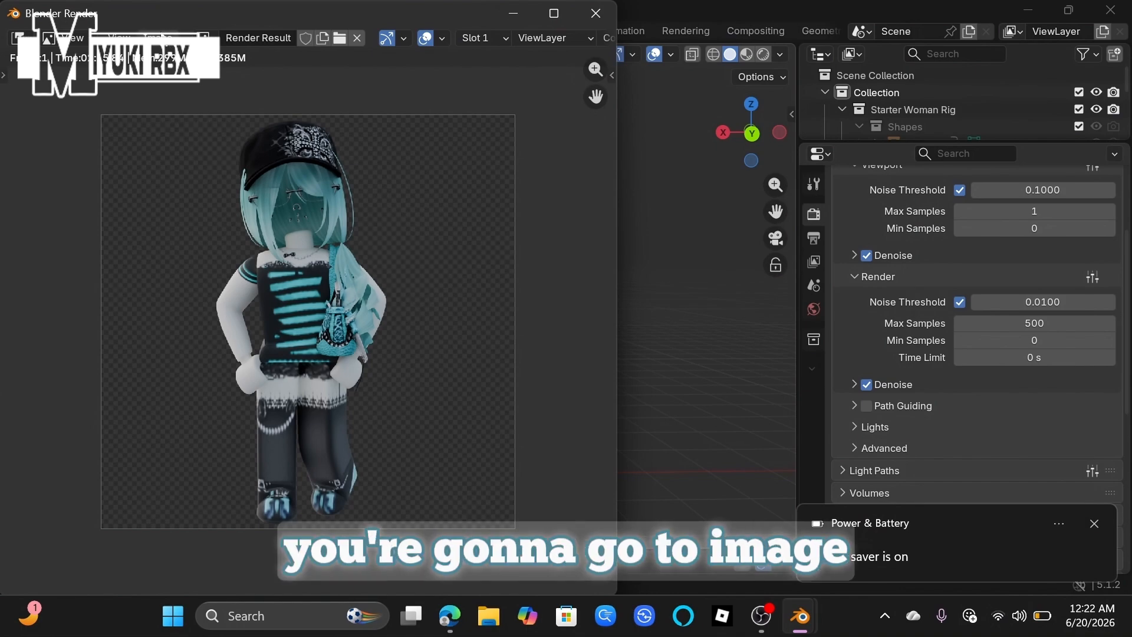
Step: Save a copy of the rendered image as a PNG named blue in the Downloads folder
left_click(165, 34)
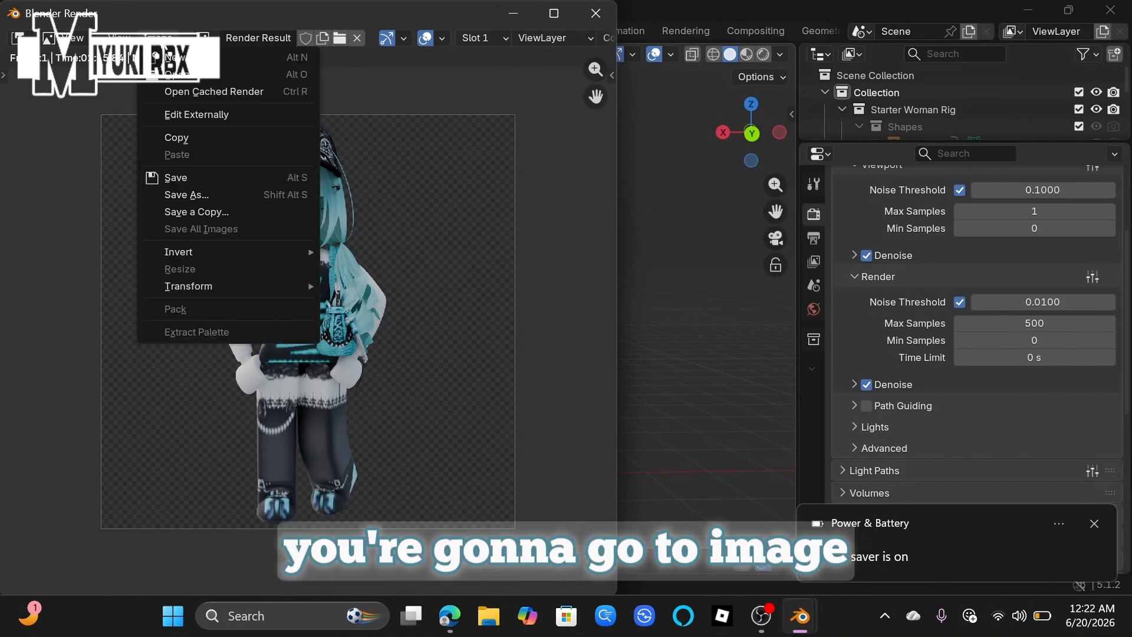
left_click(189, 211)
left_click(160, 200)
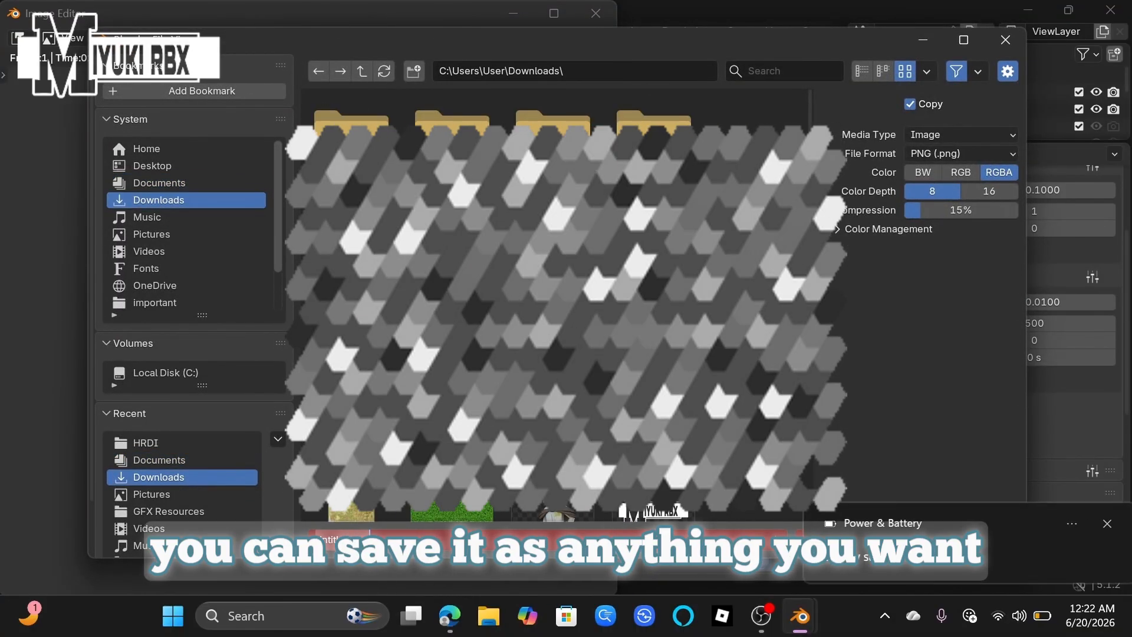
type("blue")
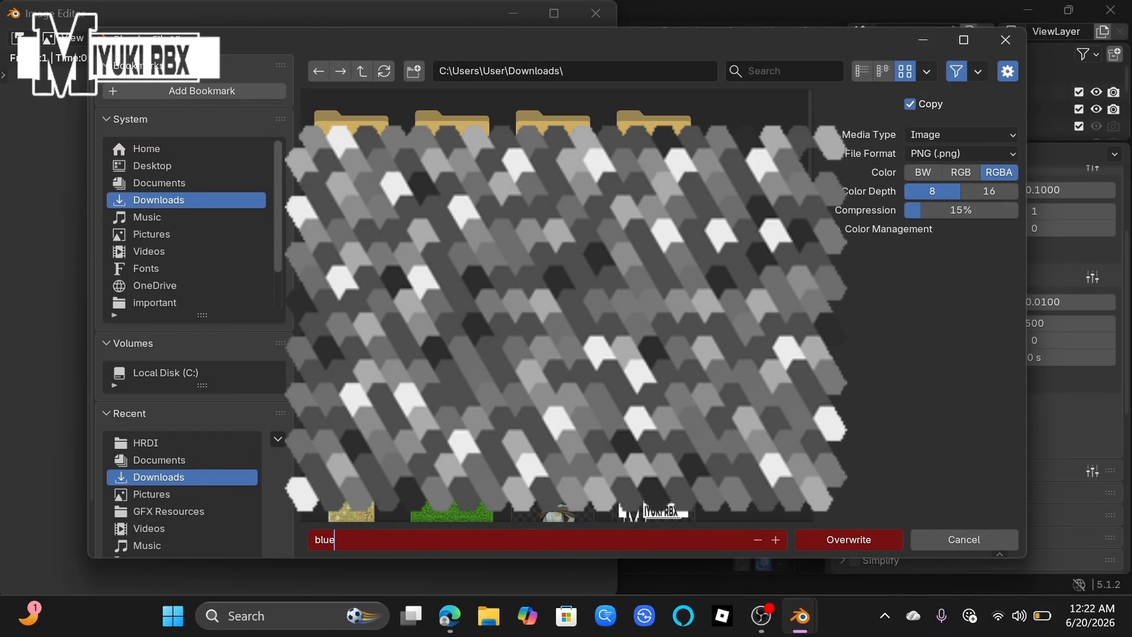
key("Return")
key("Return")
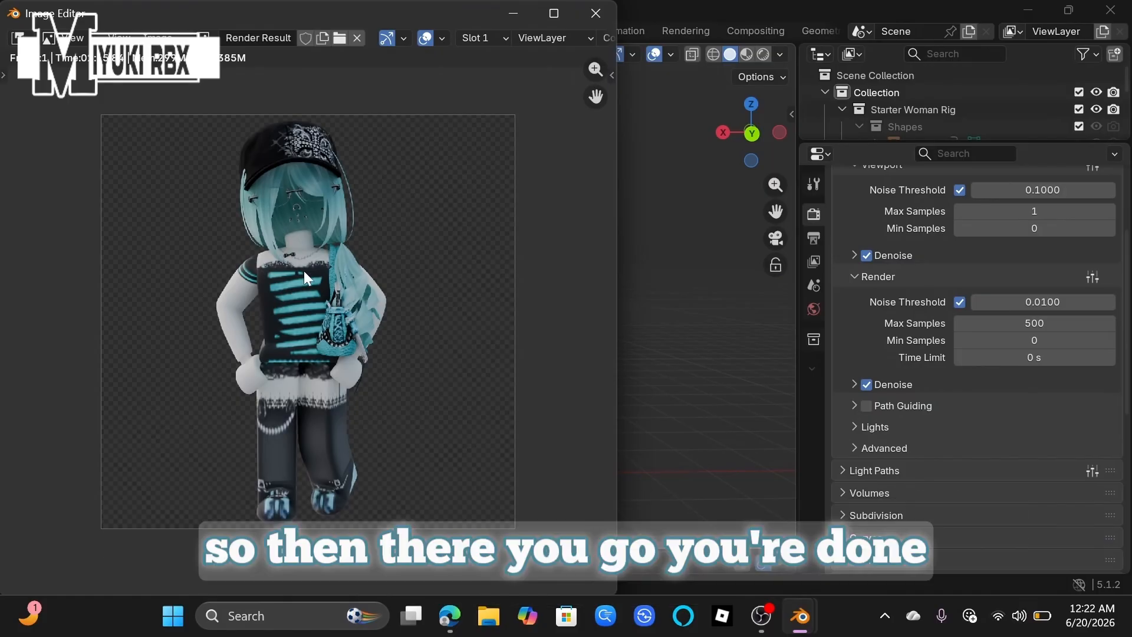
scroll(358, 213, "down", 1)
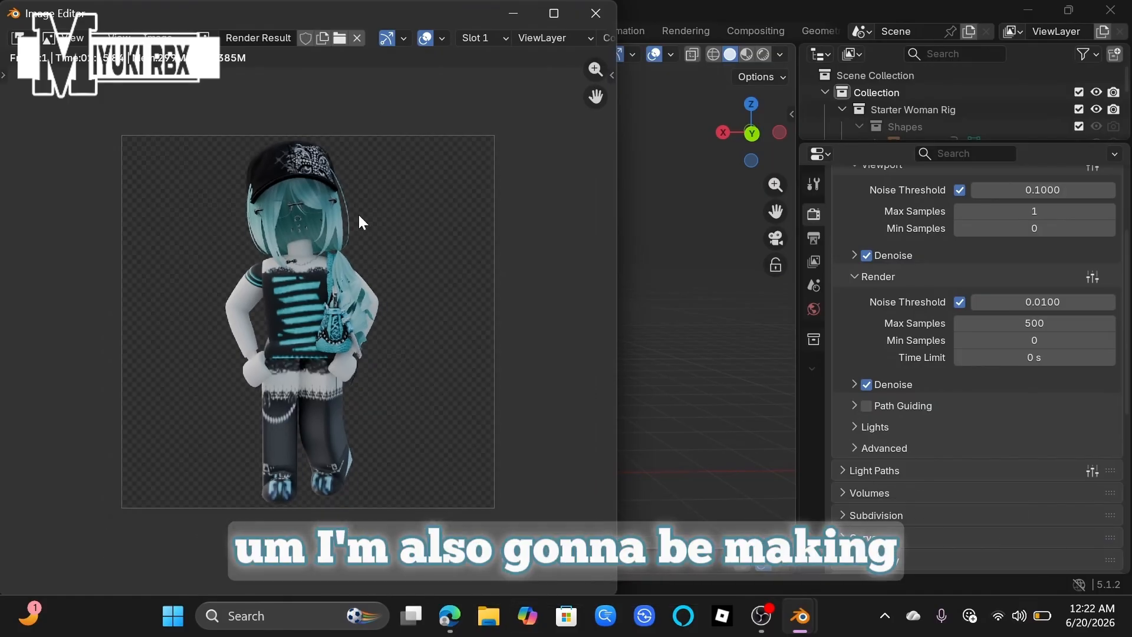
scroll(359, 214, "up", 3)
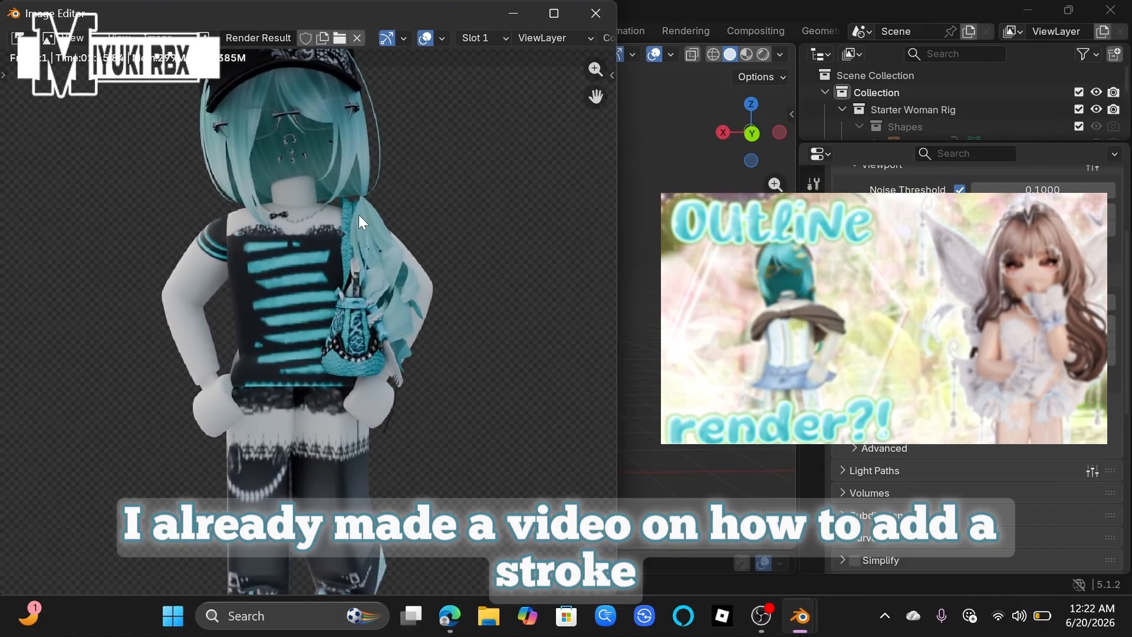
scroll(361, 172, "up", 4)
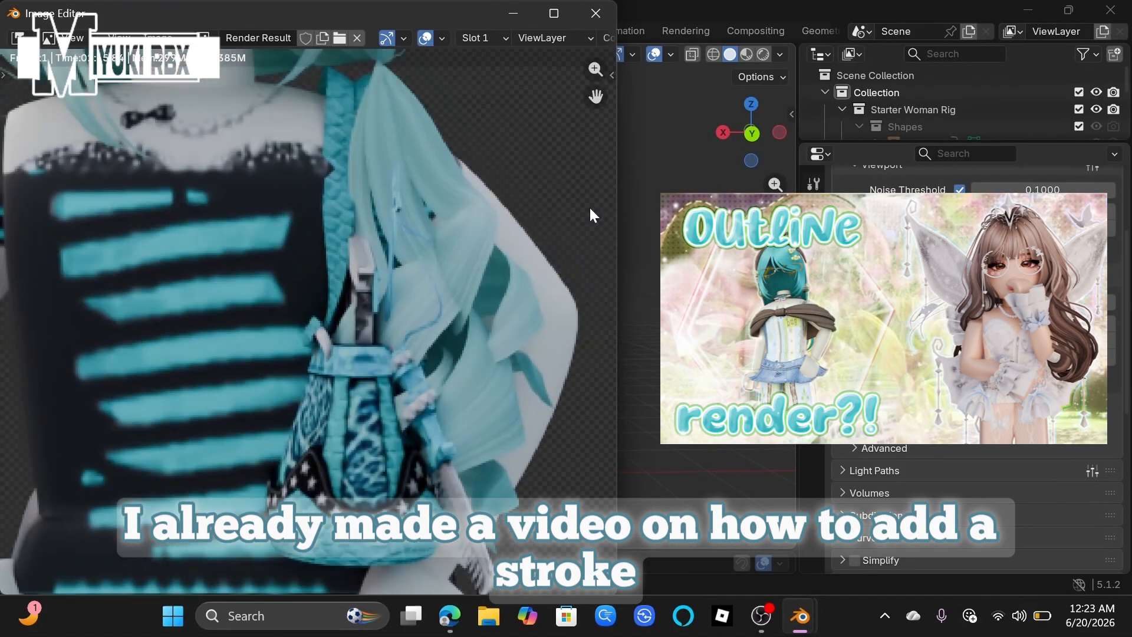
scroll(427, 233, "up", 4)
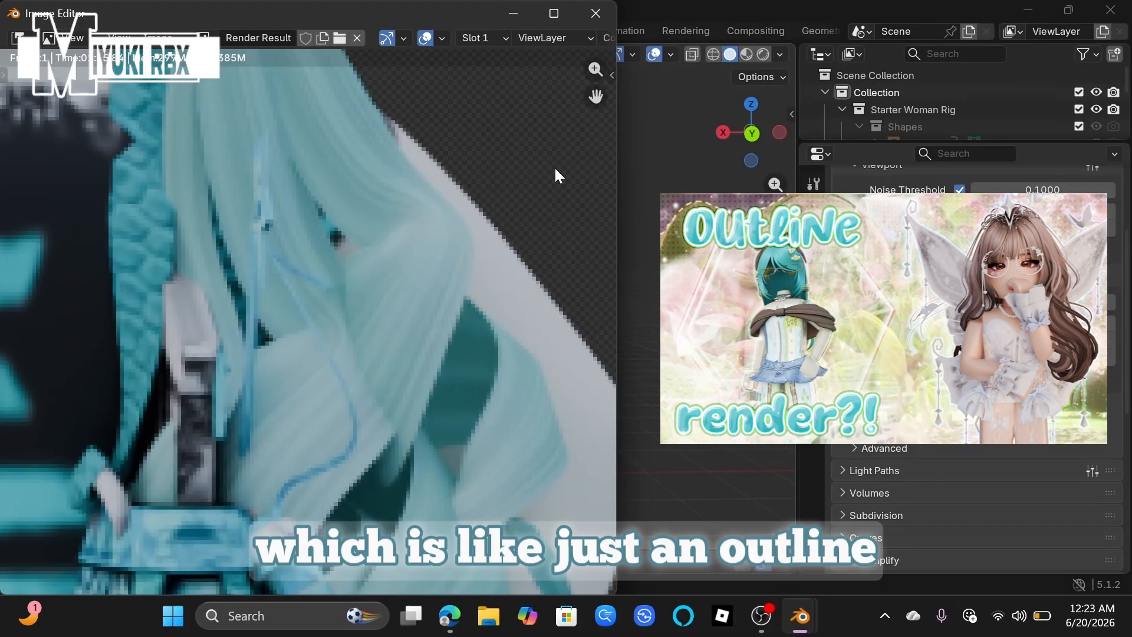
scroll(570, 396, "down", 4)
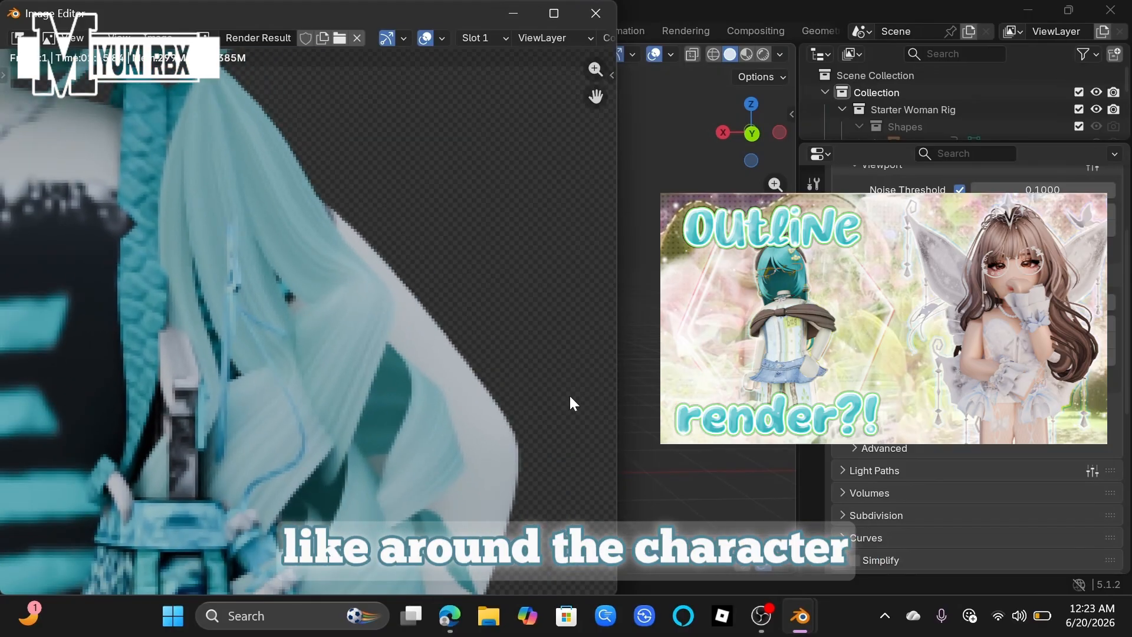
scroll(570, 398, "down", 4)
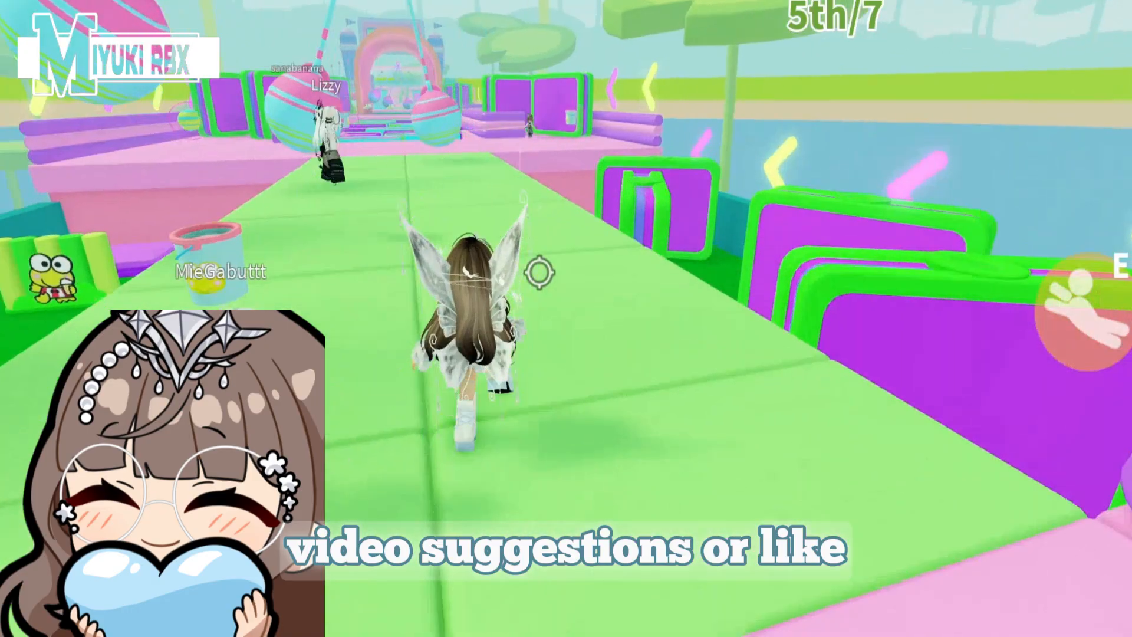
key("w")
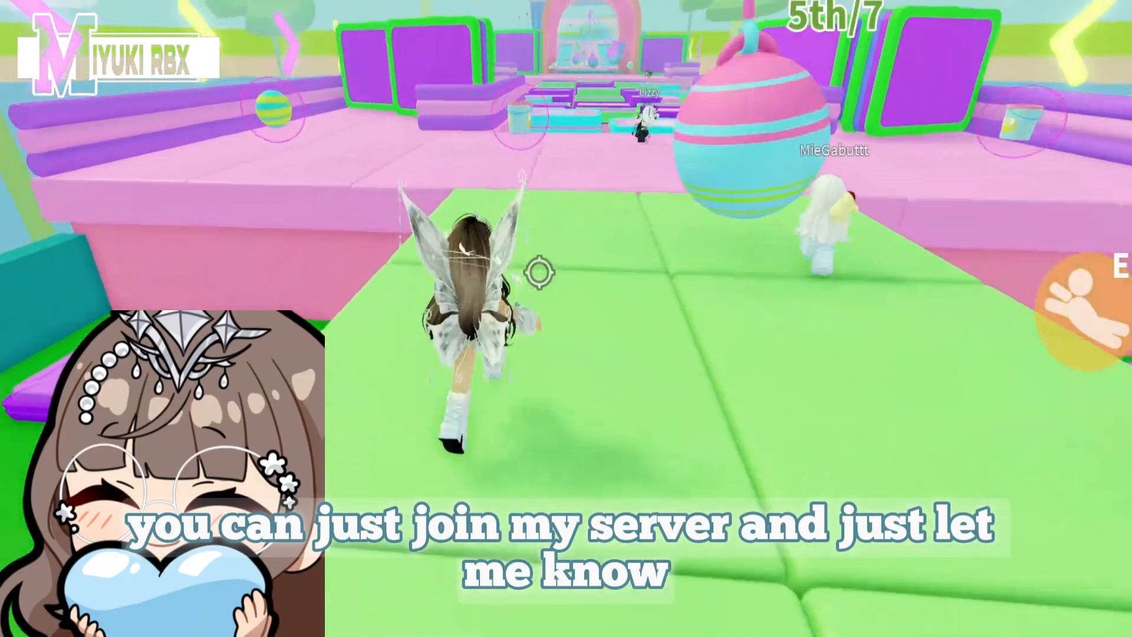
key("w")
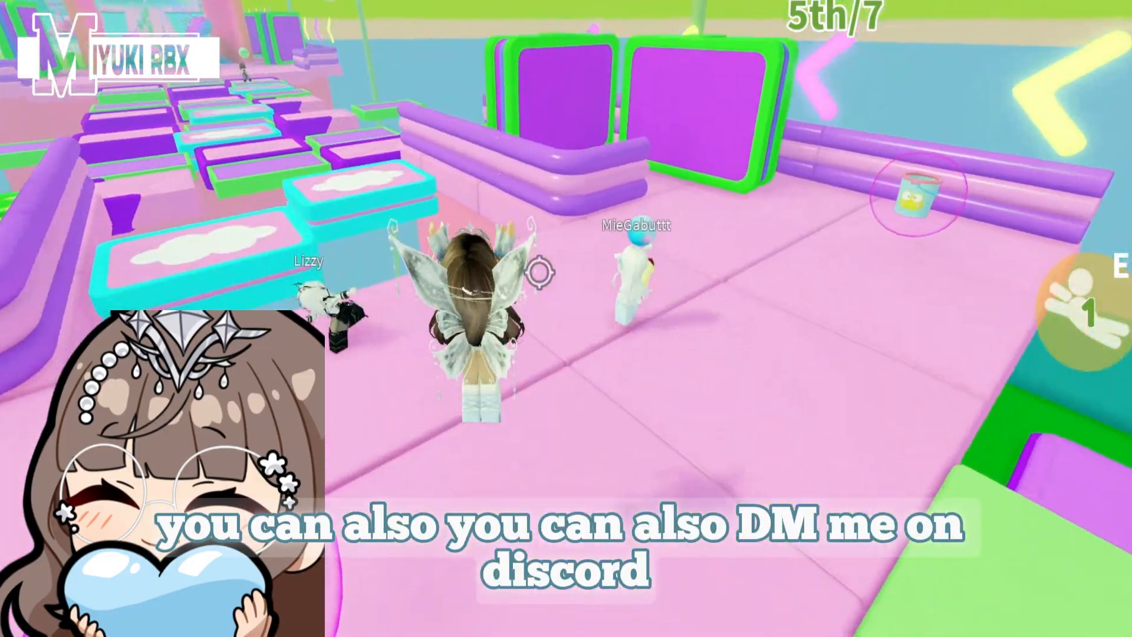
key("w")
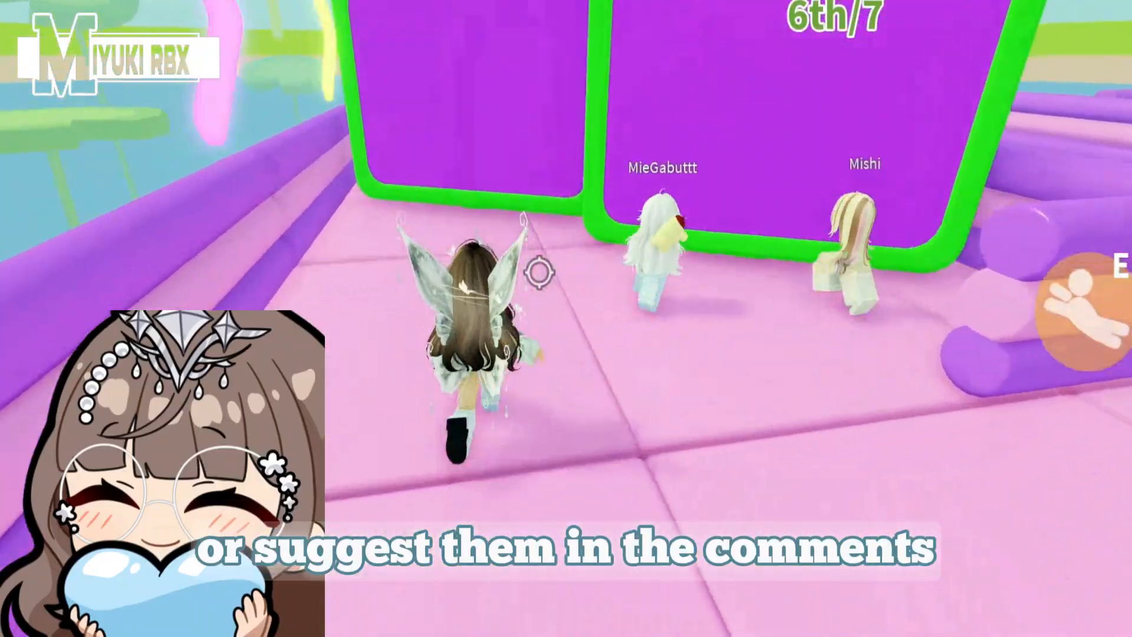
key("w")
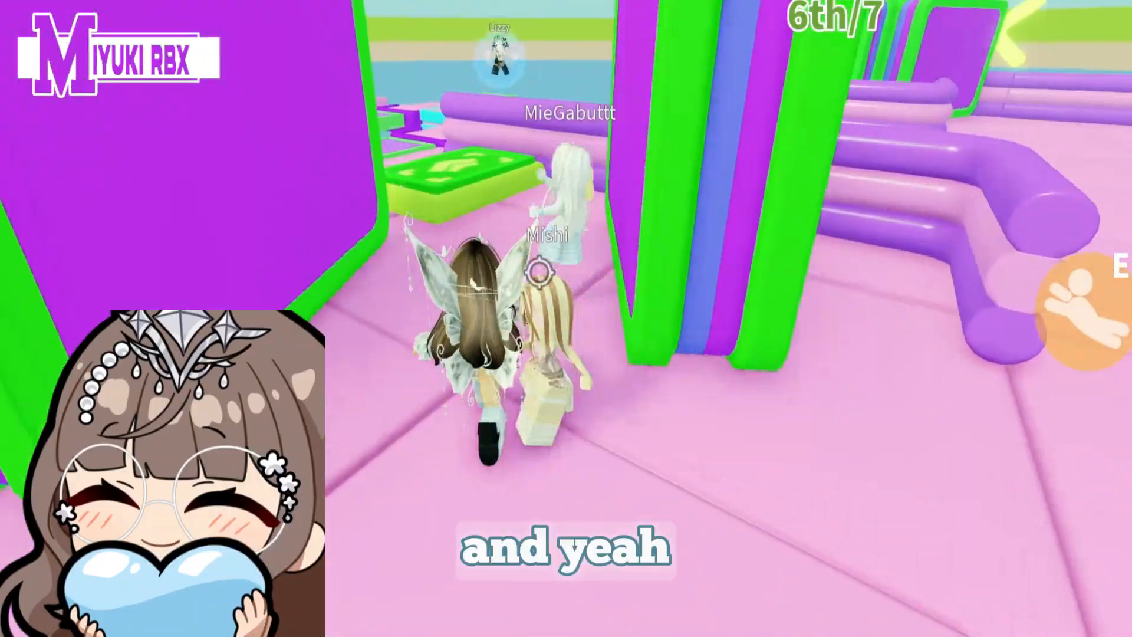
key("w")
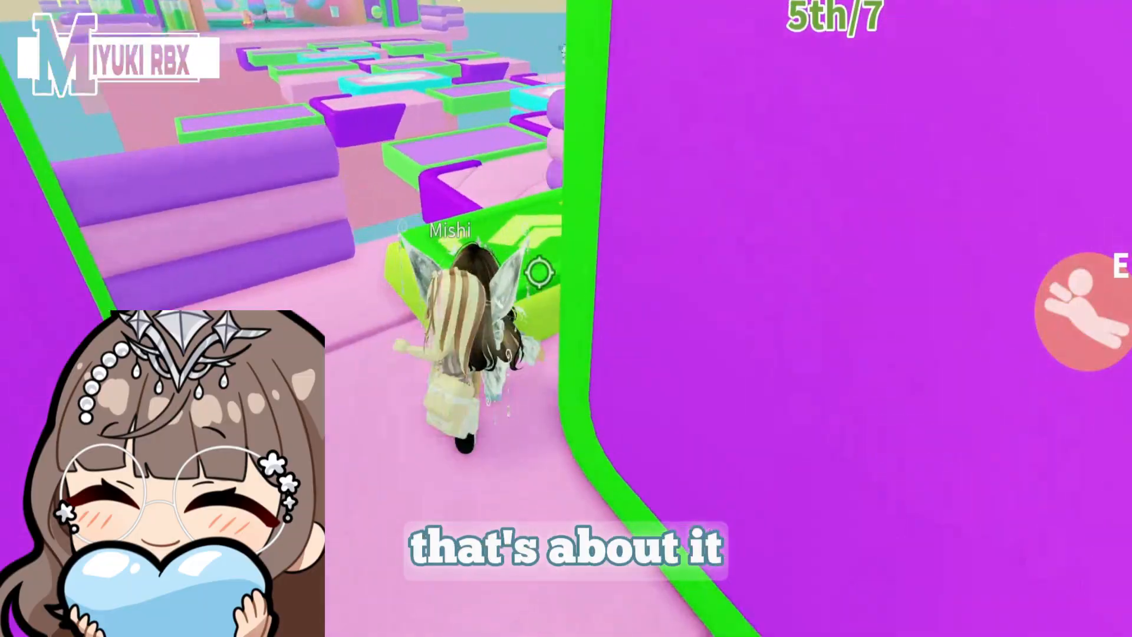
key("w")
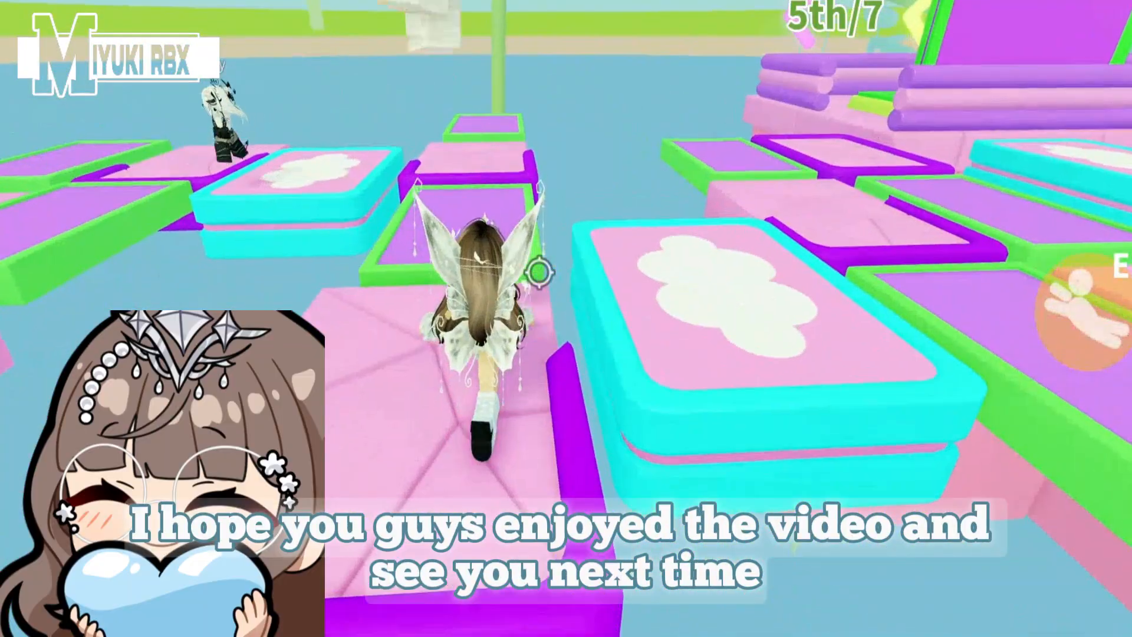
key("space")
key("w")
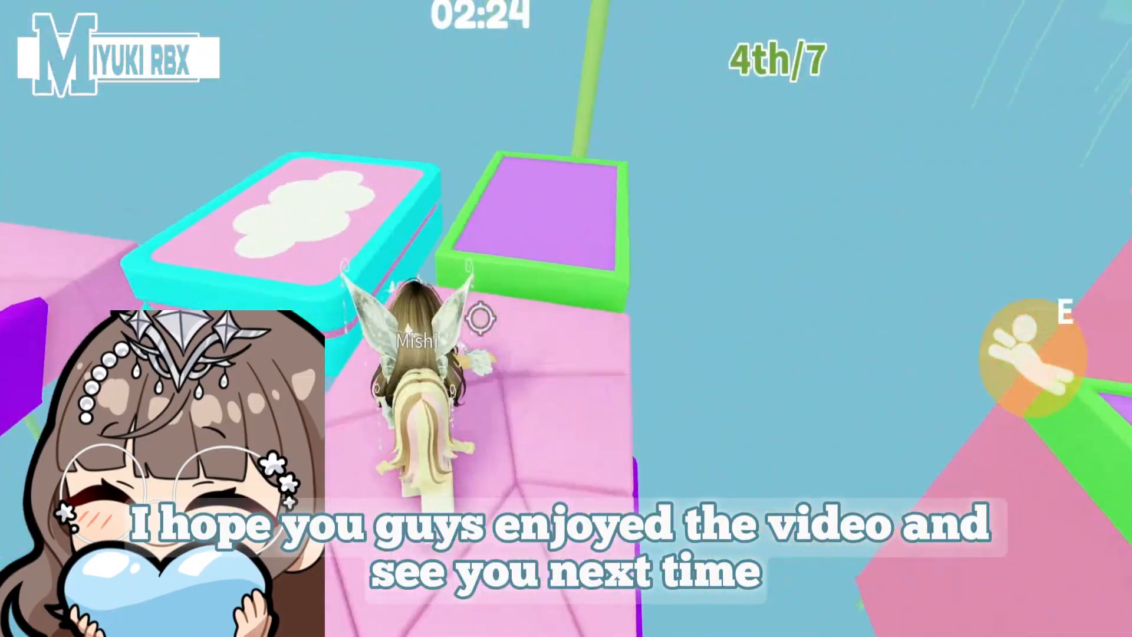